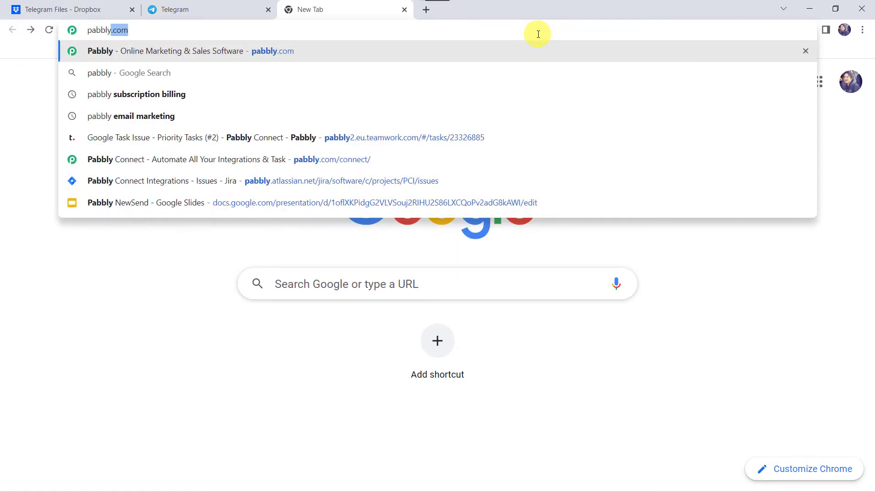
Step: Open pabbly.com, go to the Pabbly Connect product page, sign in and access the Pabbly Connect dashboard
{"action": "key", "text": "Return"}
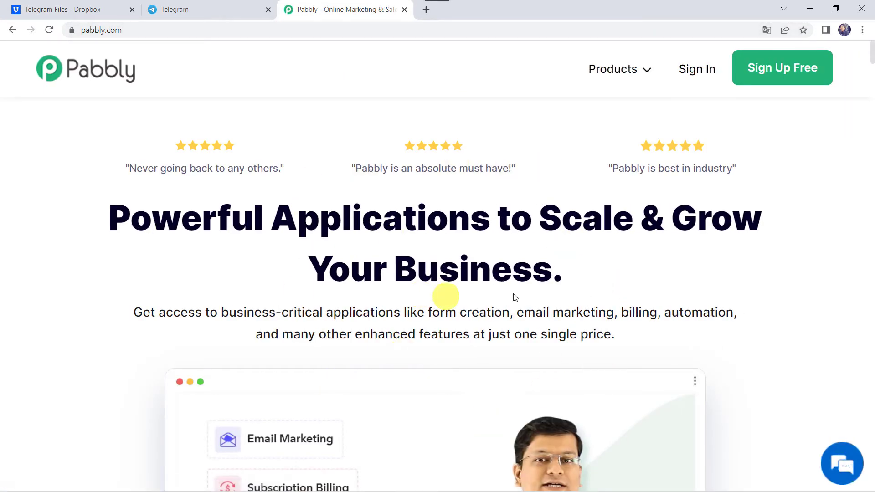
{"action": "mouse_move", "coordinate": [628, 74]}
{"action": "left_click", "coordinate": [270, 269]}
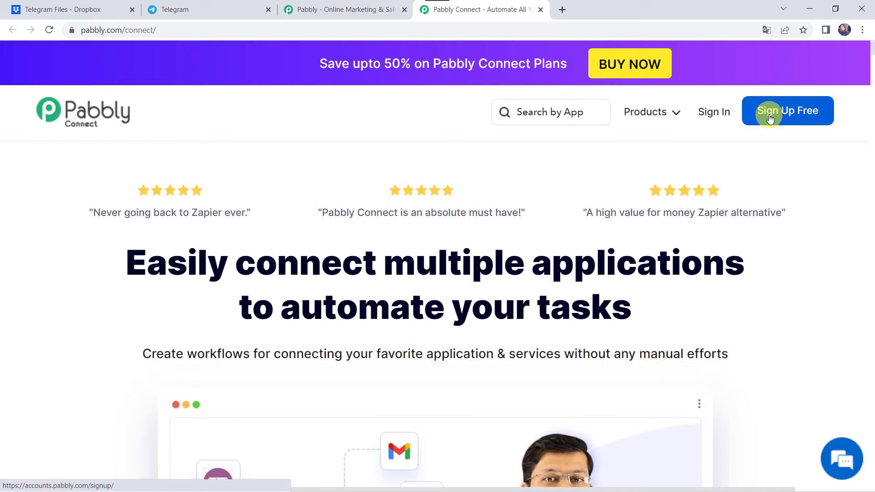
{"action": "left_click", "coordinate": [711, 117]}
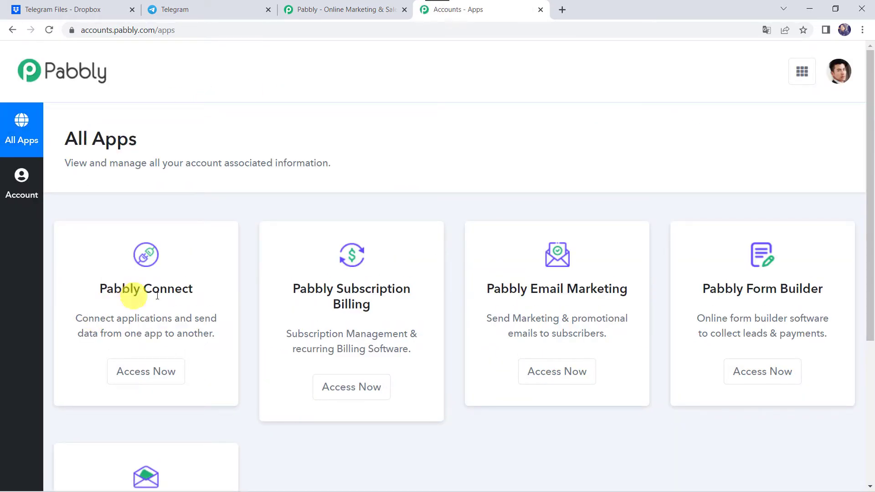
{"action": "left_click", "coordinate": [157, 372]}
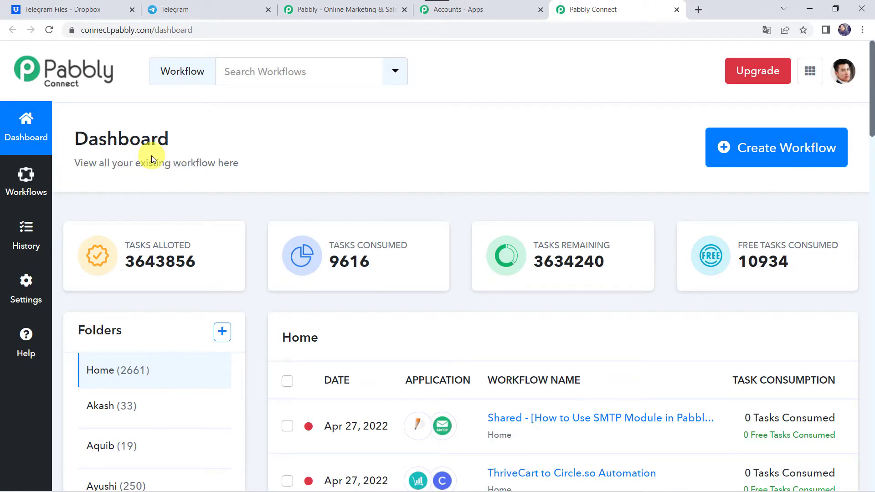
Step: Create a new workflow named "Dropbox to Telegram Integration"
{"action": "scroll", "coordinate": [562, 381], "scroll_direction": "down", "scroll_amount": 6}
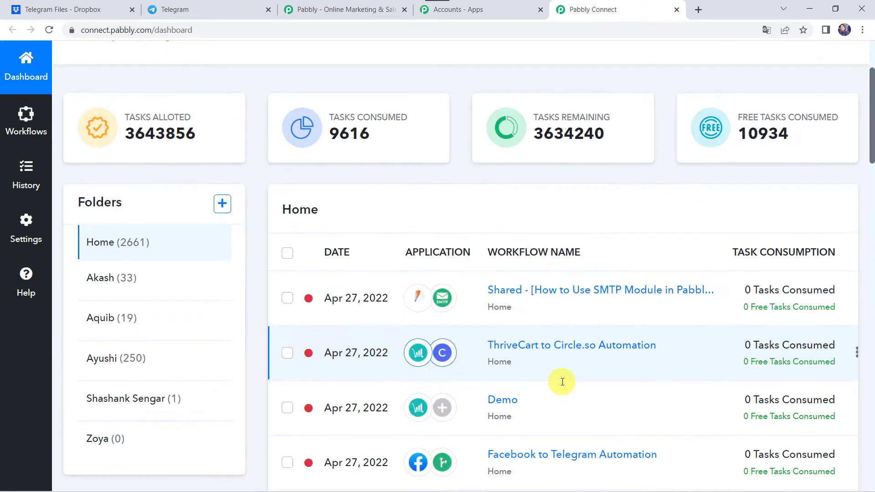
{"action": "scroll", "coordinate": [562, 382], "scroll_direction": "up", "scroll_amount": 6}
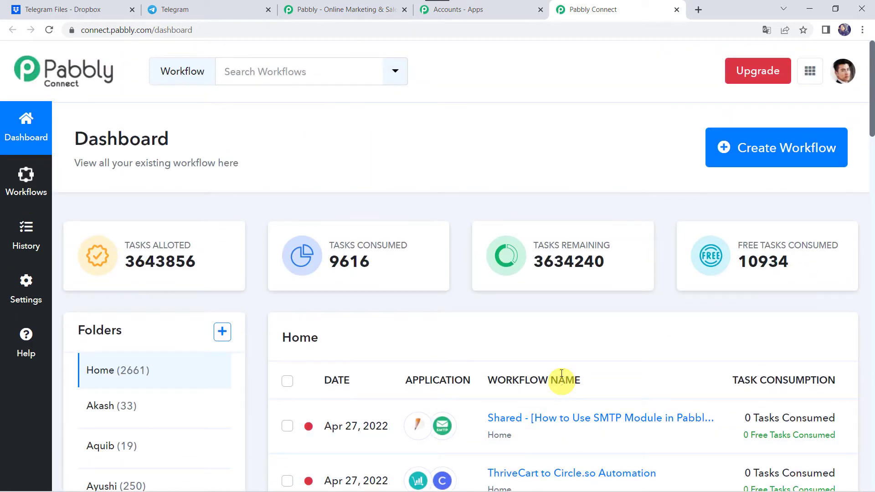
{"action": "left_click", "coordinate": [779, 149]}
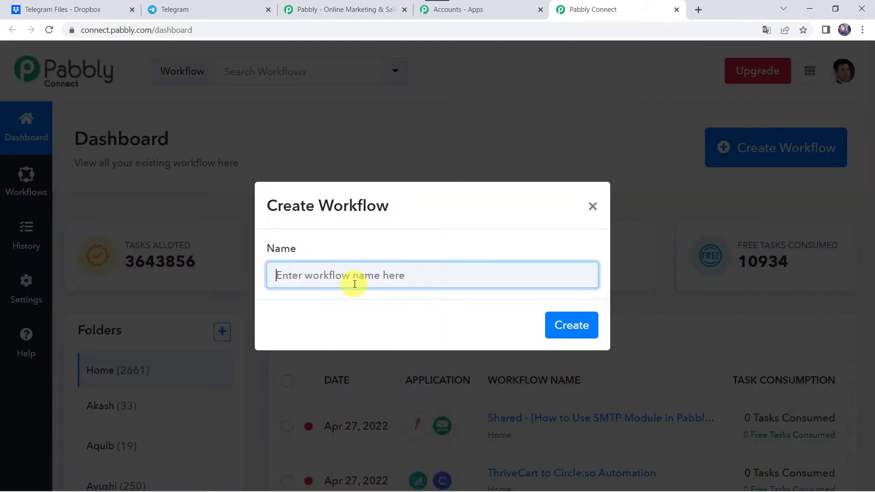
{"action": "type", "text": "Dropbox to Telegram Integration"}
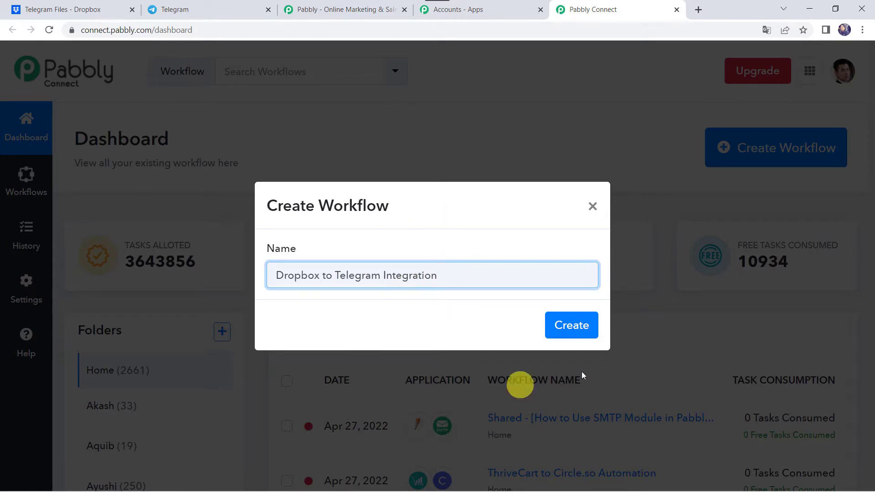
{"action": "left_click", "coordinate": [579, 329]}
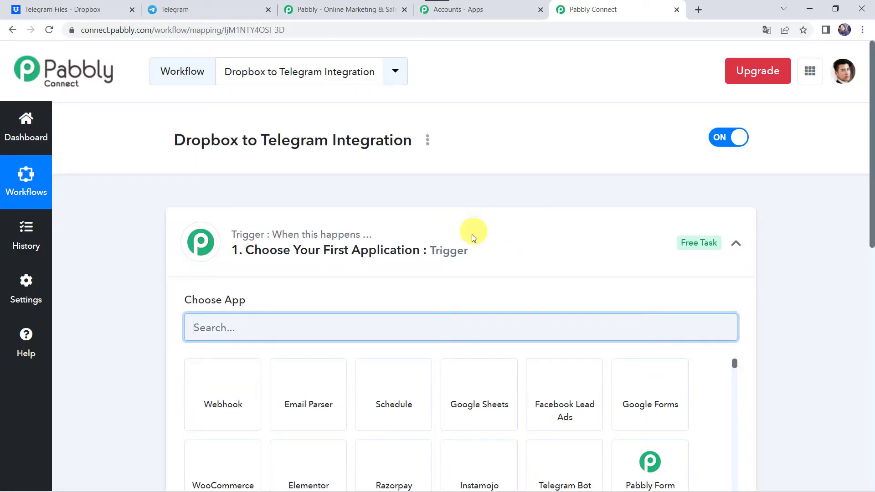
Step: Set the workflow's trigger application to Dropbox with New File as the trigger event
{"action": "left_click", "coordinate": [473, 250]}
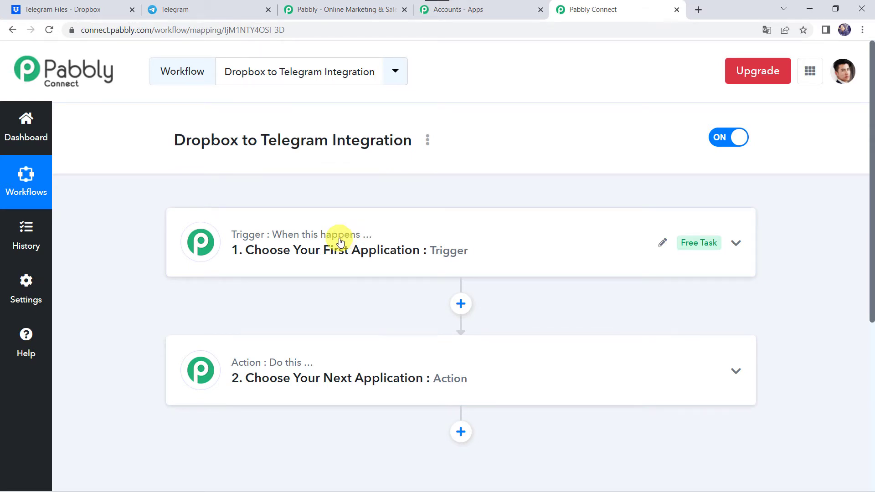
{"action": "left_click", "coordinate": [494, 242]}
{"action": "left_click", "coordinate": [233, 328]}
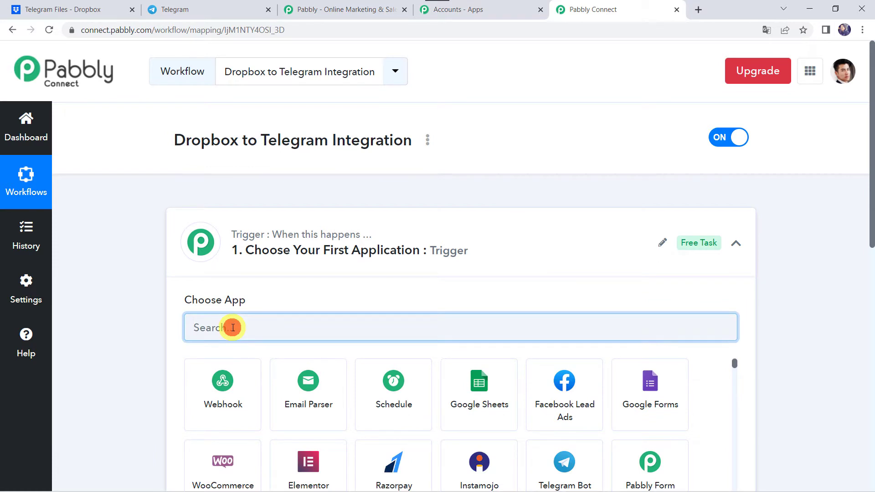
{"action": "type", "text": "Dropb"}
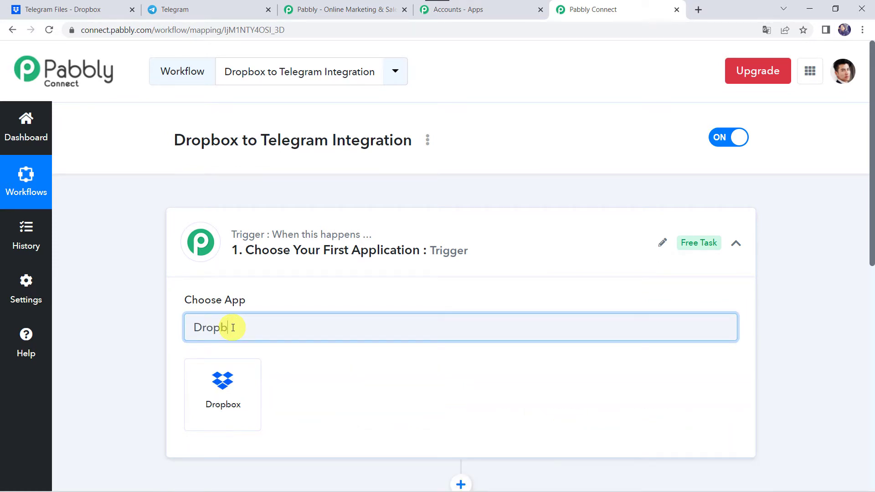
{"action": "left_click", "coordinate": [224, 395]}
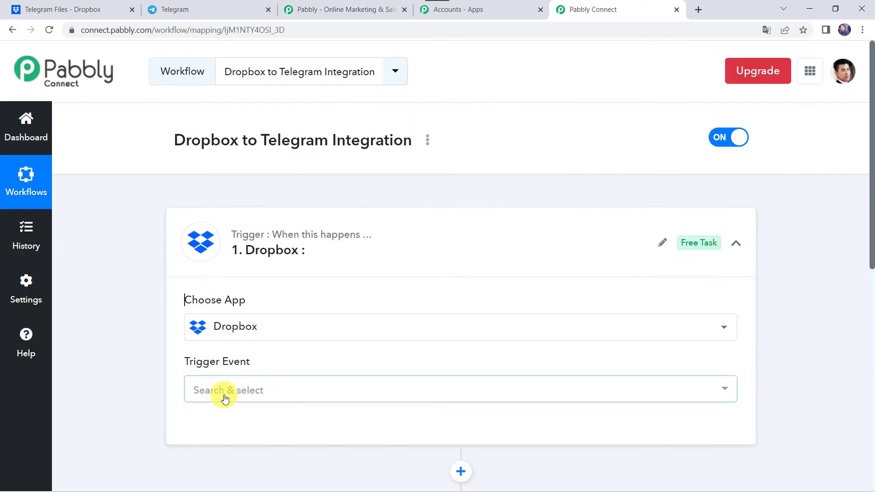
{"action": "scroll", "coordinate": [224, 399], "scroll_direction": "down", "scroll_amount": 1}
{"action": "scroll", "coordinate": [224, 398], "scroll_direction": "down", "scroll_amount": 2}
{"action": "left_click", "coordinate": [219, 250]}
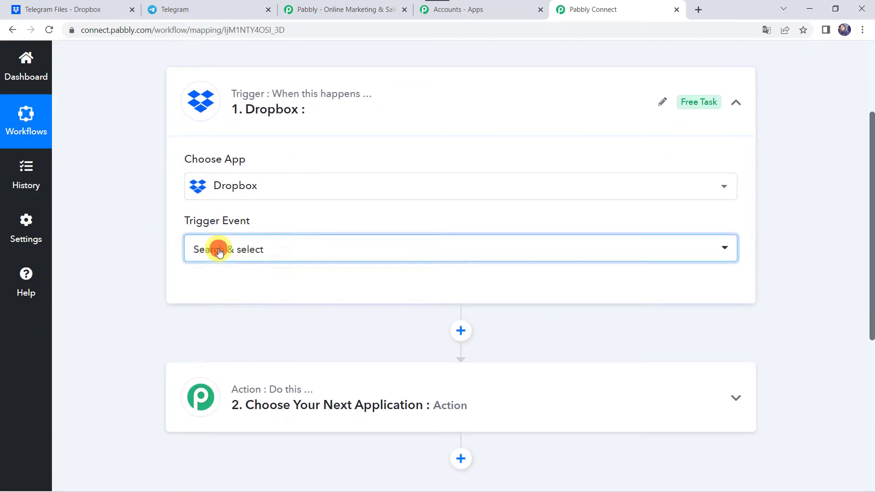
{"action": "left_click", "coordinate": [232, 319]}
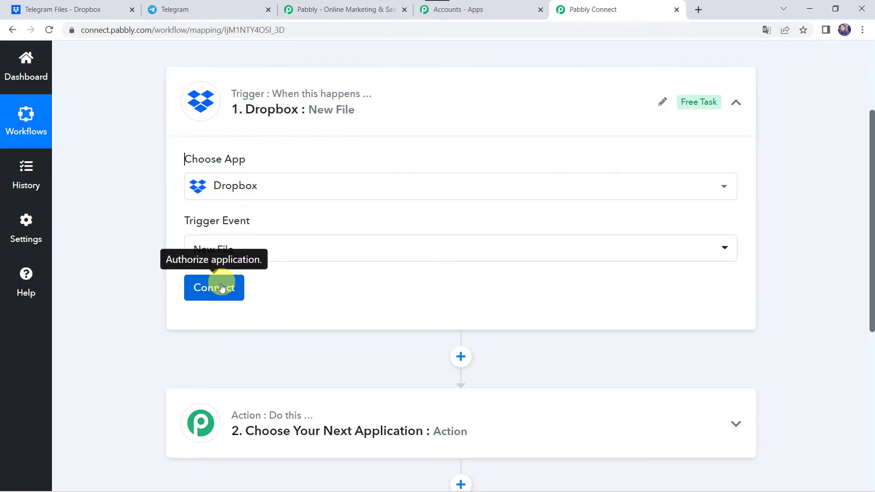
Step: Add a new connection for the Dropbox trigger and authorize it with the Dropbox account
{"action": "left_click", "coordinate": [220, 288]}
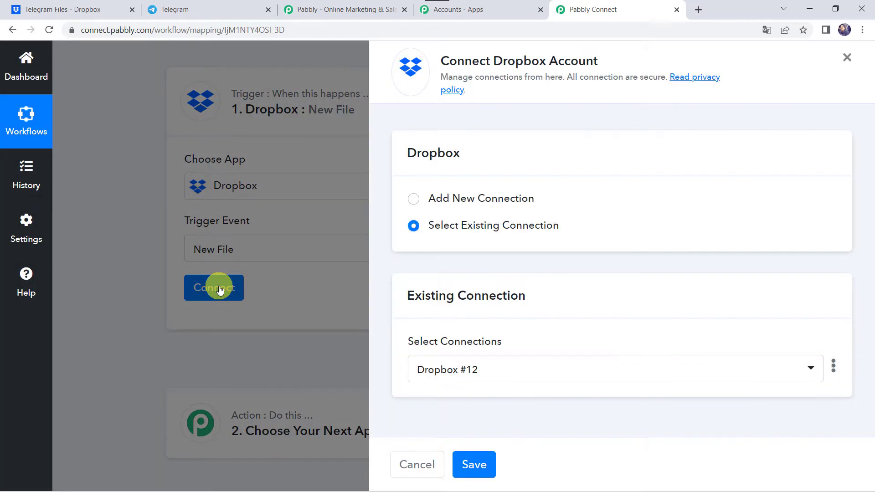
{"action": "left_click", "coordinate": [474, 203]}
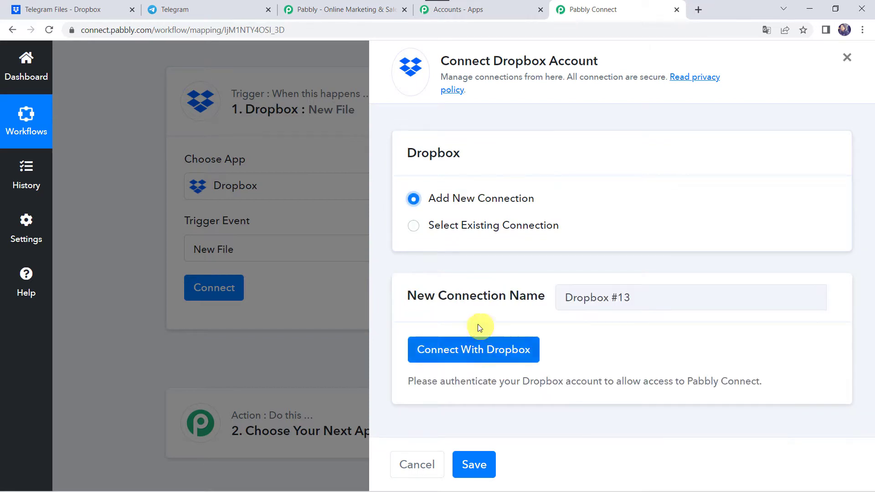
{"action": "left_click", "coordinate": [494, 360]}
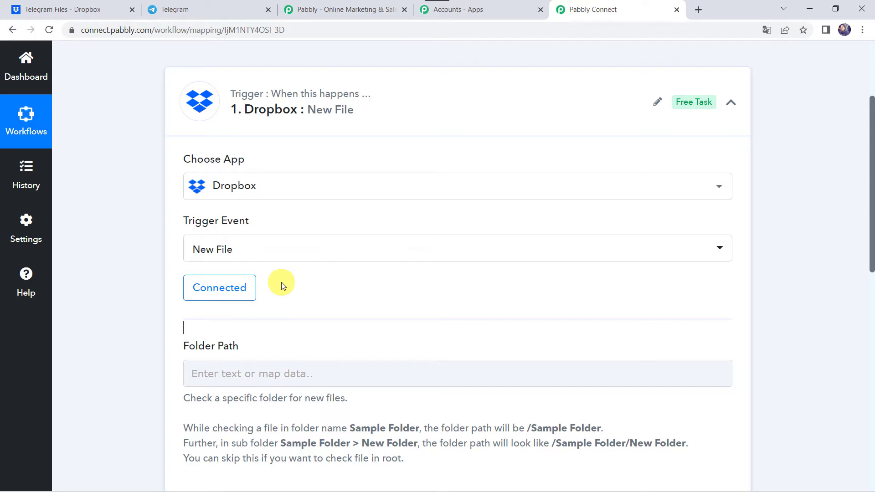
Step: Check the folder's name in Dropbox and set the trigger's folder path to "/Telegram Files" in Pabbly Connect
{"action": "scroll", "coordinate": [283, 268], "scroll_direction": "down", "scroll_amount": 3}
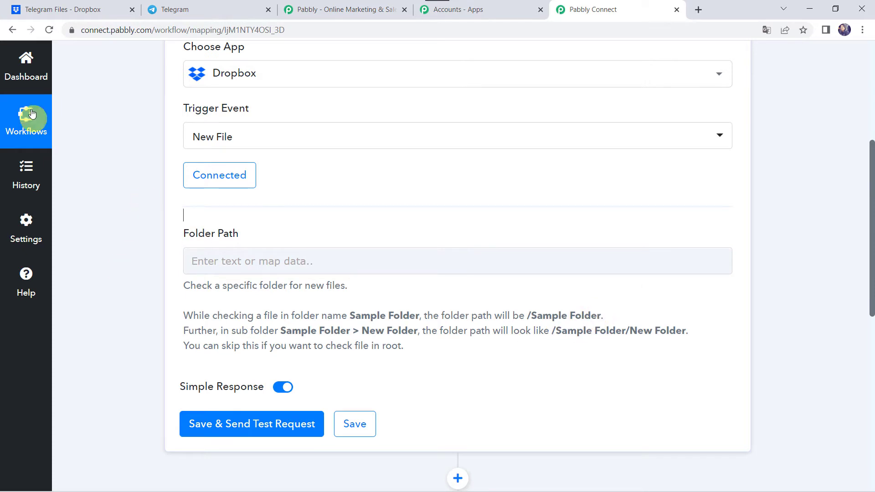
{"action": "left_click", "coordinate": [85, 13]}
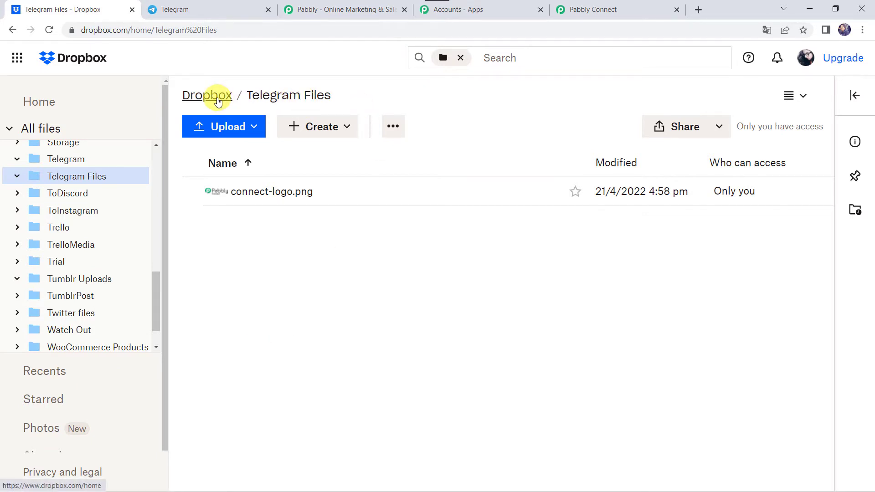
{"action": "left_click_drag", "start_coordinate": [238, 96], "coordinate": [348, 98]}
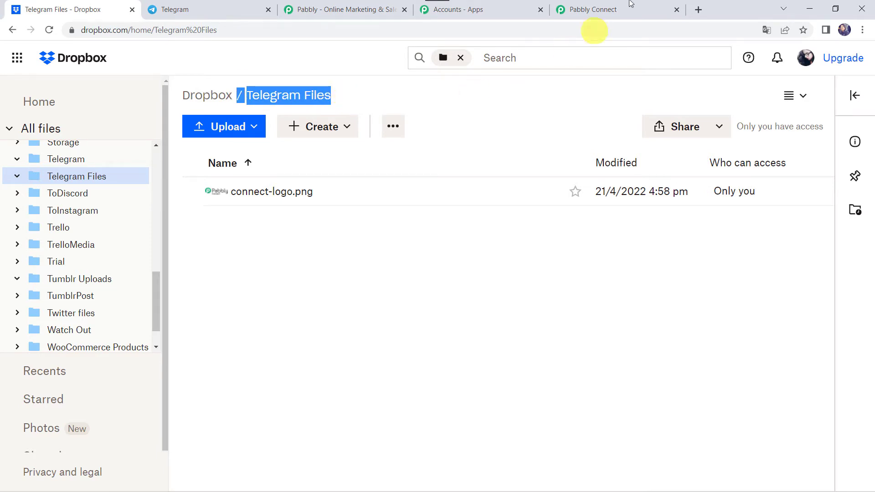
{"action": "left_click", "coordinate": [593, 9]}
{"action": "left_click", "coordinate": [243, 255]}
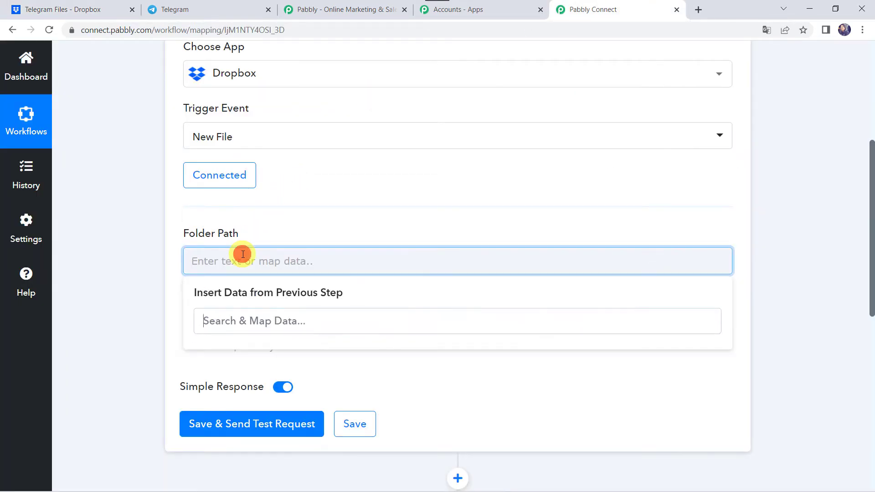
{"action": "type", "text": "/Telegram Files"}
{"action": "left_click", "coordinate": [132, 280]}
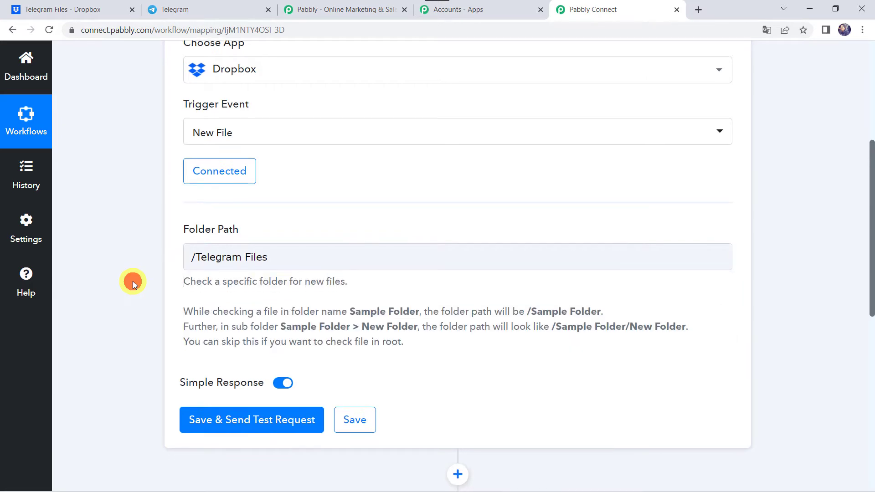
{"action": "scroll", "coordinate": [201, 318], "scroll_direction": "down", "scroll_amount": 1}
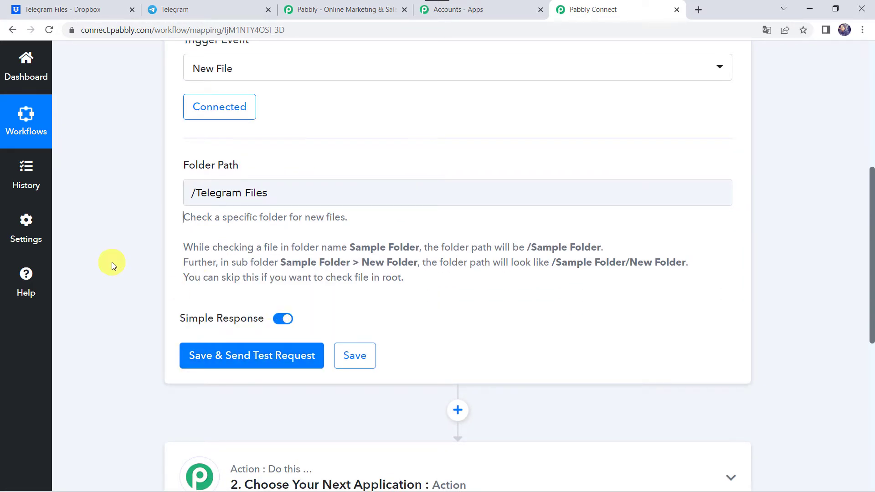
{"action": "left_click", "coordinate": [226, 189]}
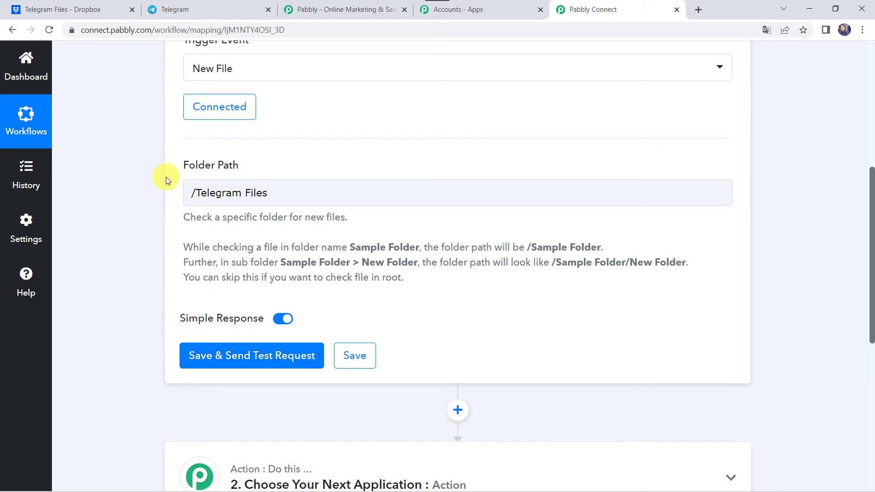
Step: Switch to Dropbox and upload the file Core Integrations.png to the Telegram Files folder
{"action": "left_click", "coordinate": [77, 11]}
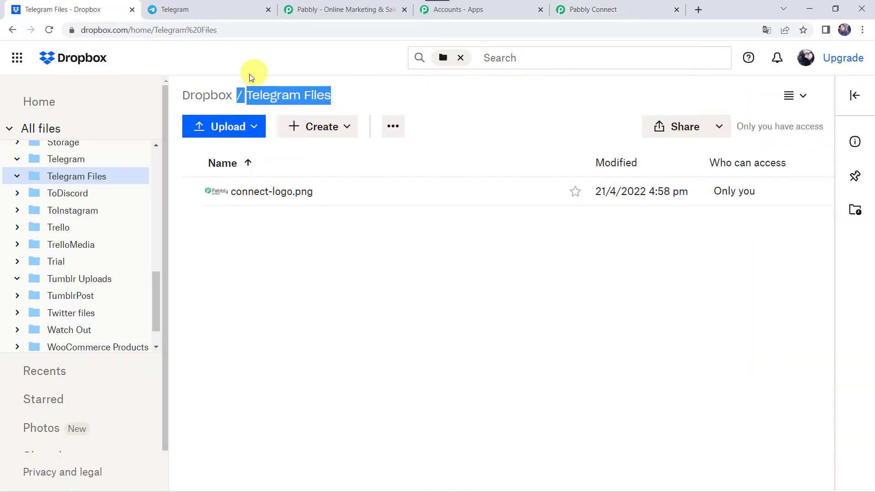
{"action": "left_click", "coordinate": [384, 327]}
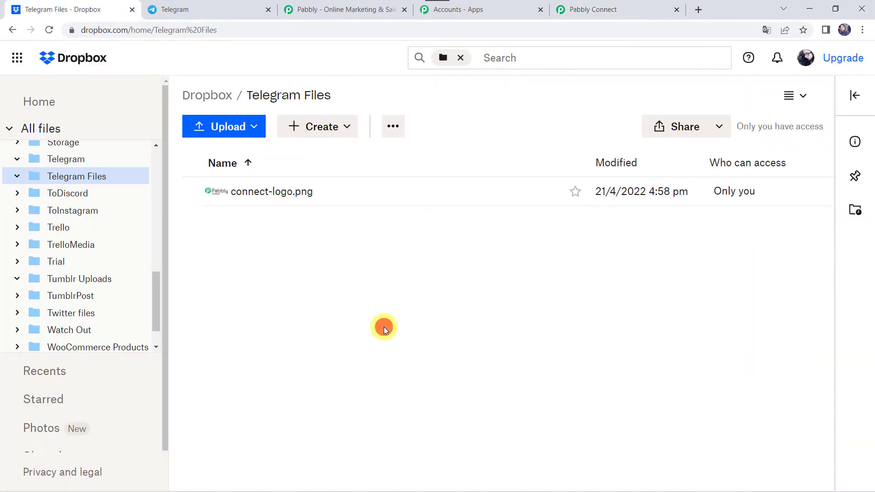
{"action": "left_click", "coordinate": [234, 132]}
{"action": "left_click", "coordinate": [227, 159]}
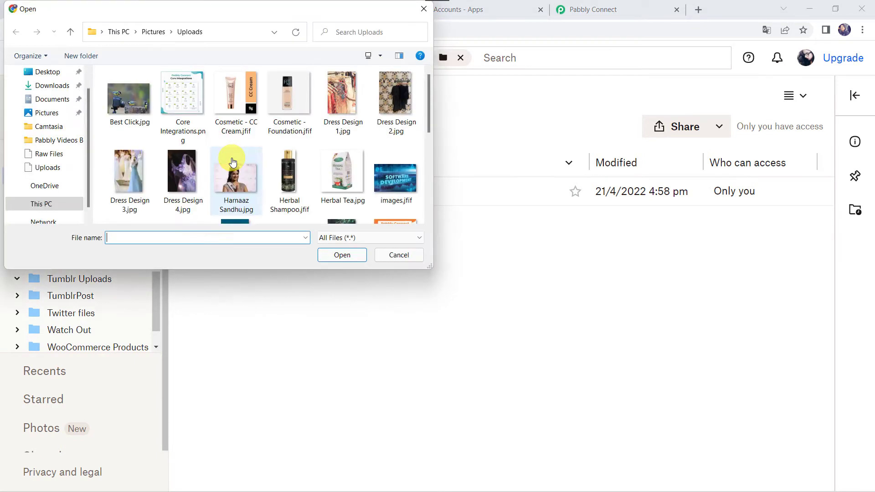
{"action": "double_click", "coordinate": [182, 130]}
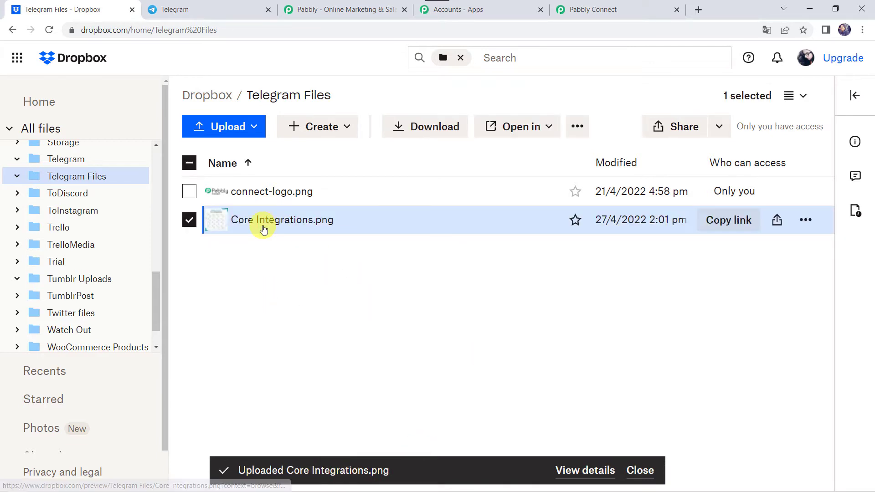
{"action": "left_click", "coordinate": [303, 264]}
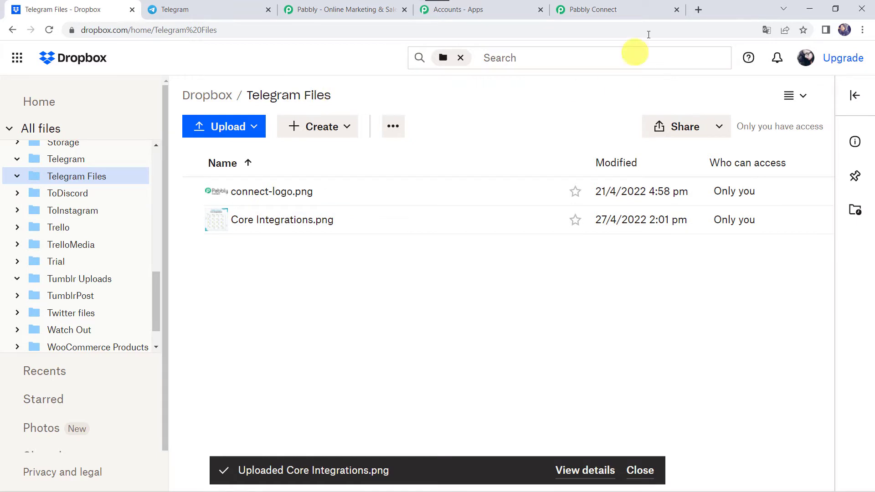
Step: Return to Pabbly Connect, save the Dropbox trigger with a test request and review the received file data
{"action": "left_click", "coordinate": [621, 7]}
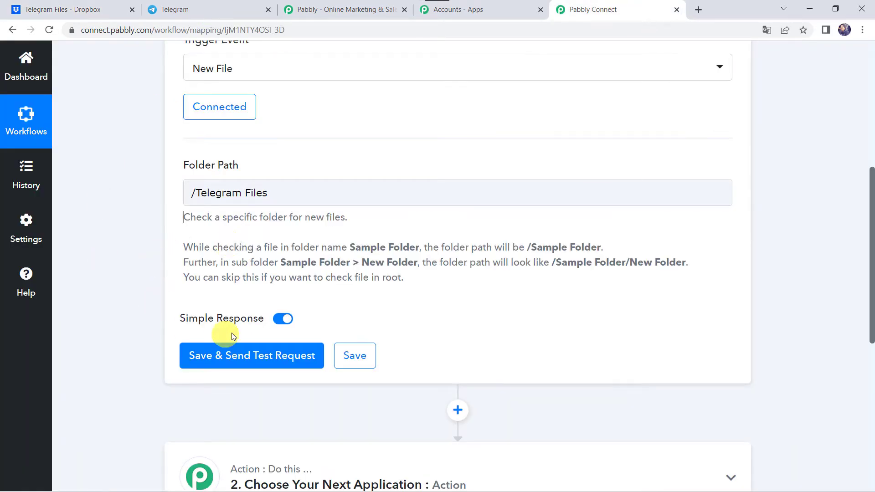
{"action": "left_click", "coordinate": [263, 356]}
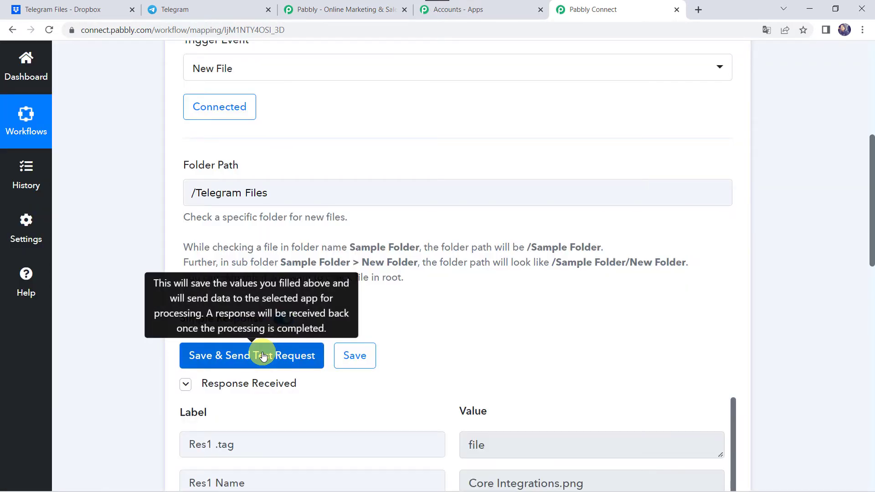
{"action": "scroll", "coordinate": [134, 376], "scroll_direction": "down", "scroll_amount": 5}
{"action": "scroll", "coordinate": [134, 374], "scroll_direction": "down", "scroll_amount": 3}
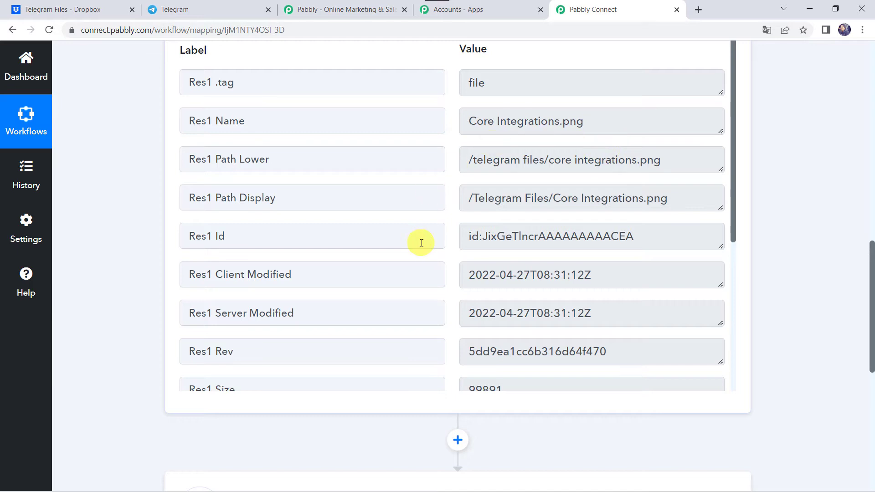
{"action": "scroll", "coordinate": [422, 242], "scroll_direction": "down", "scroll_amount": 4}
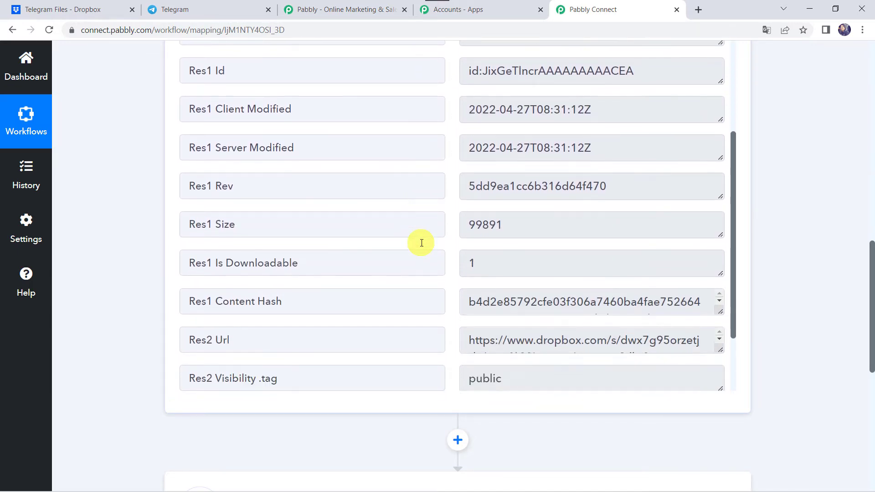
{"action": "scroll", "coordinate": [422, 243], "scroll_direction": "down", "scroll_amount": 1}
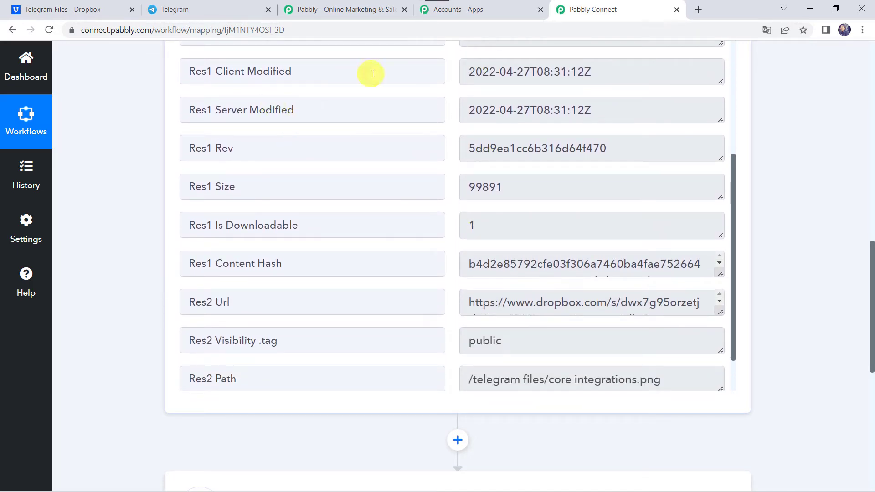
Step: Examine the Dropbox trigger's folder path and the received response fields, including the file's name, paths and shareable link
{"action": "scroll", "coordinate": [426, 273], "scroll_direction": "down", "scroll_amount": 1}
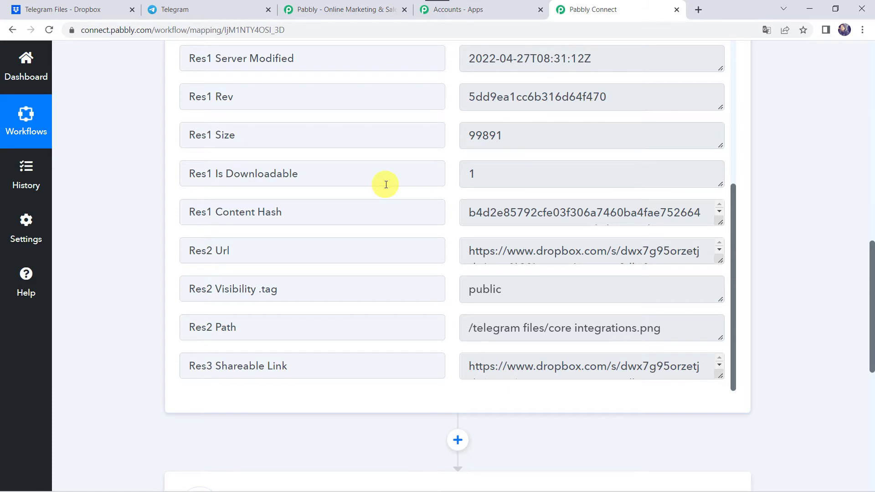
{"action": "scroll", "coordinate": [385, 184], "scroll_direction": "up", "scroll_amount": 3}
{"action": "scroll", "coordinate": [122, 151], "scroll_direction": "up", "scroll_amount": 8}
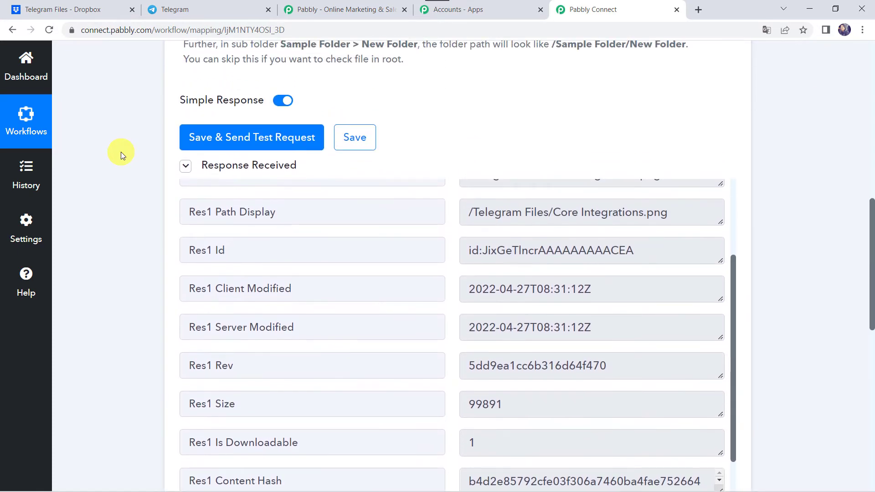
{"action": "scroll", "coordinate": [121, 152], "scroll_direction": "up", "scroll_amount": 1}
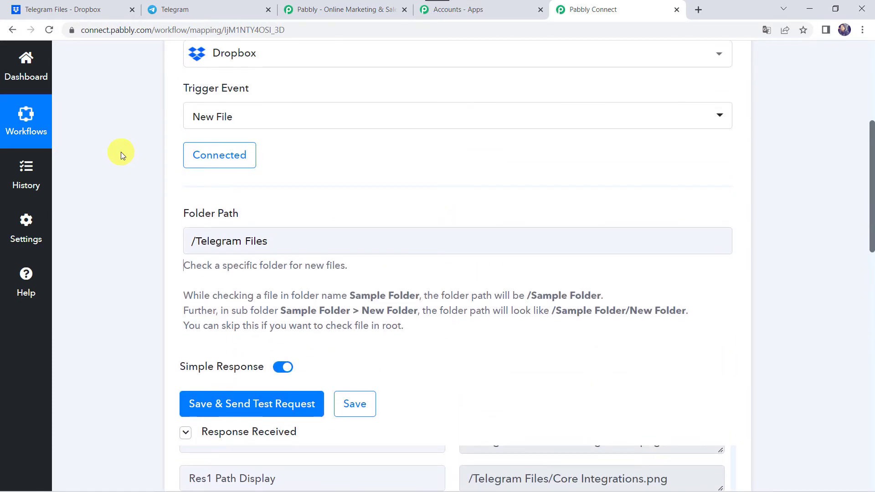
{"action": "scroll", "coordinate": [121, 152], "scroll_direction": "down", "scroll_amount": 9}
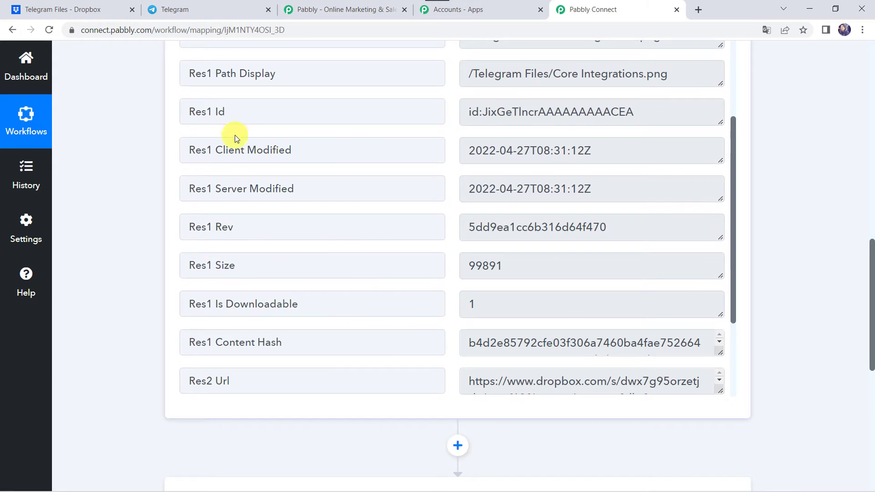
{"action": "scroll", "coordinate": [234, 135], "scroll_direction": "up", "scroll_amount": 2}
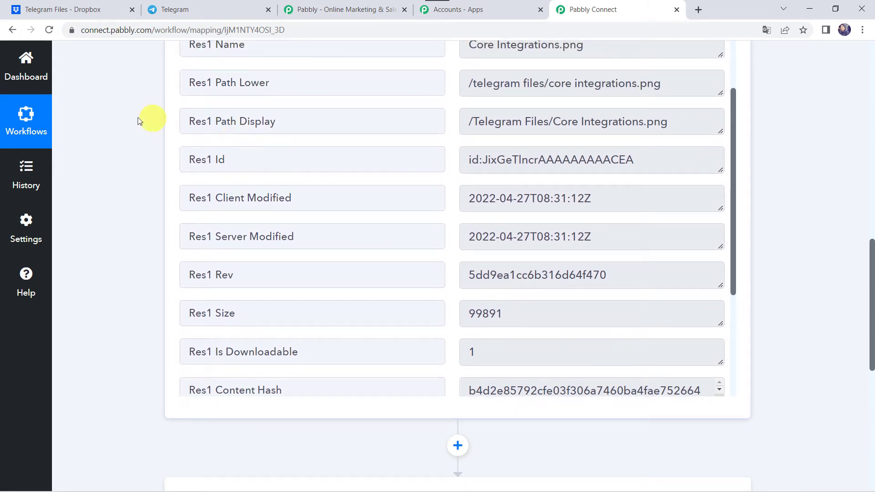
{"action": "scroll", "coordinate": [110, 121], "scroll_direction": "up", "scroll_amount": 1}
{"action": "scroll", "coordinate": [111, 121], "scroll_direction": "up", "scroll_amount": 1}
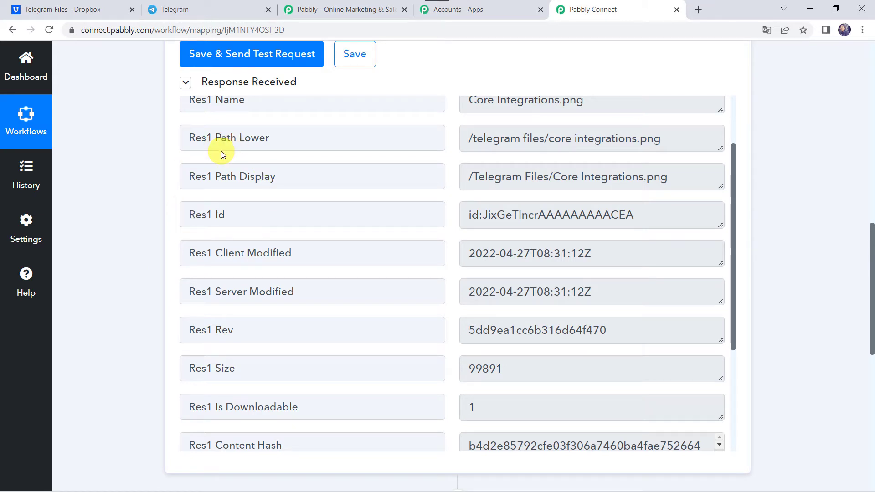
{"action": "scroll", "coordinate": [222, 154], "scroll_direction": "up", "scroll_amount": 2}
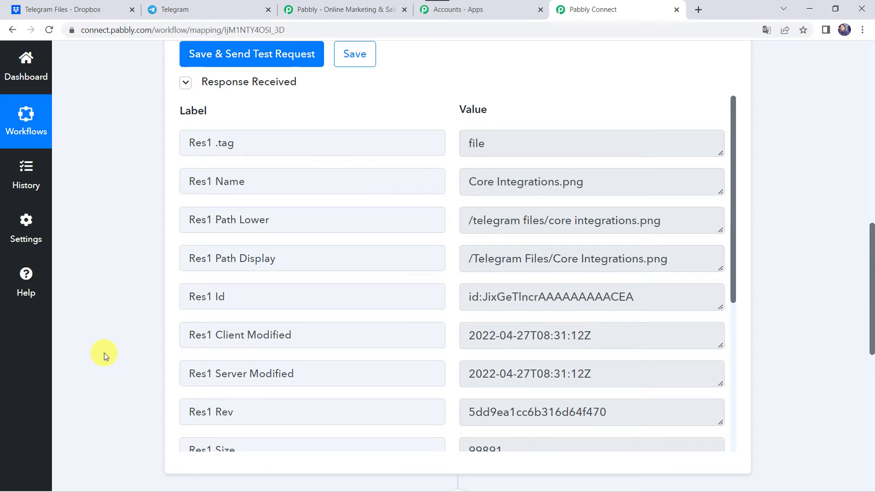
Step: Search the apps for "Route" and choose Router by Pabbly as the workflow's action app
{"action": "scroll", "coordinate": [104, 353], "scroll_direction": "down", "scroll_amount": 6}
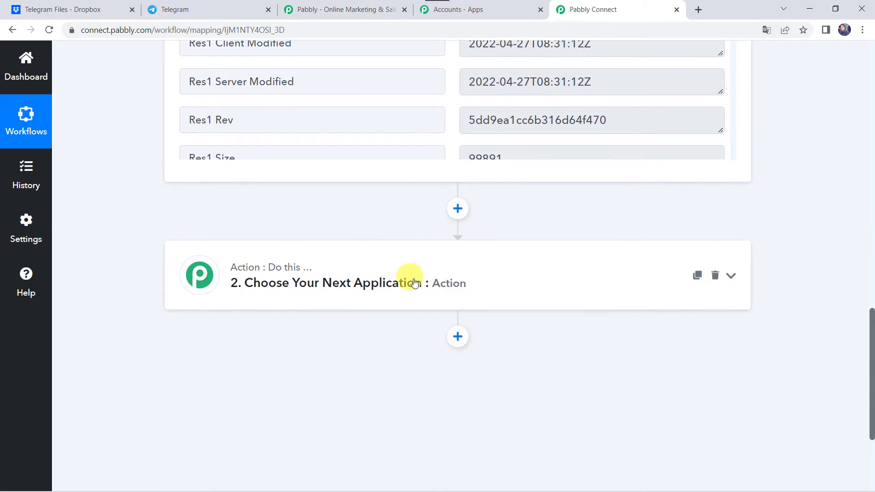
{"action": "left_click", "coordinate": [426, 283]}
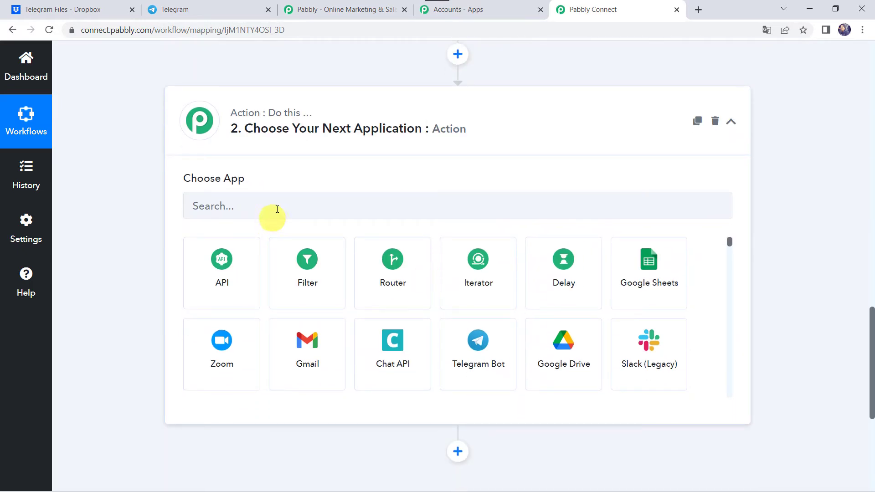
{"action": "left_click", "coordinate": [288, 199]}
{"action": "type", "text": "Ro"}
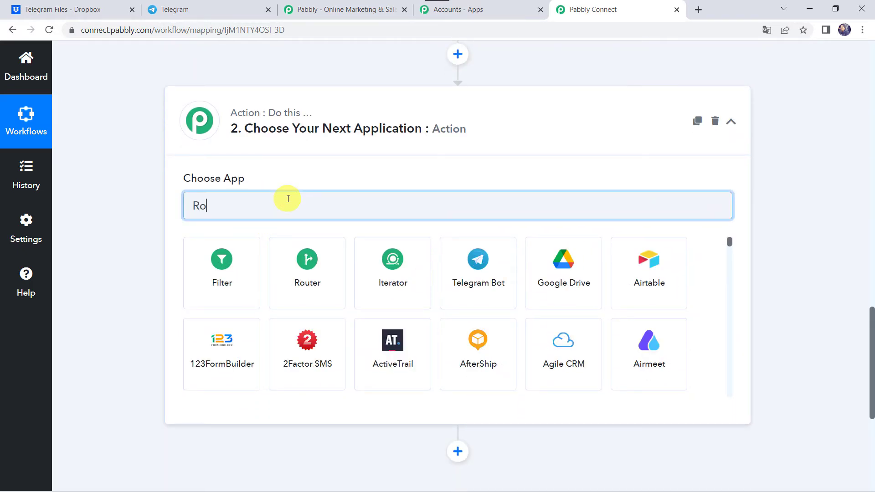
{"action": "type", "text": "ute"}
{"action": "left_click", "coordinate": [222, 295]}
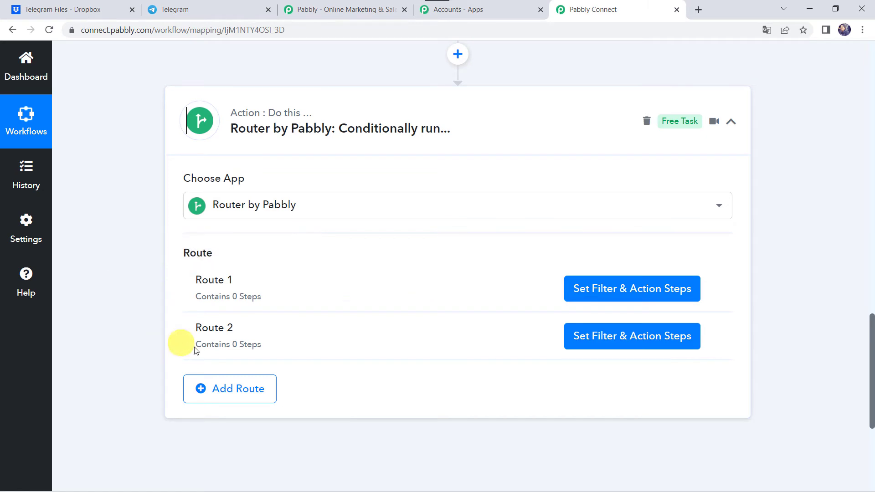
Step: Rename Route 1 of the router to "Image"
{"action": "mouse_move", "coordinate": [688, 287]}
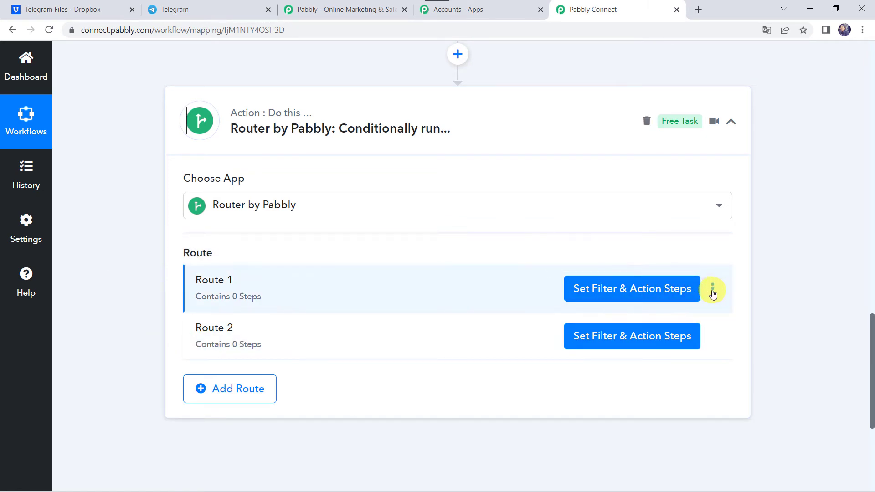
{"action": "left_click", "coordinate": [713, 290]}
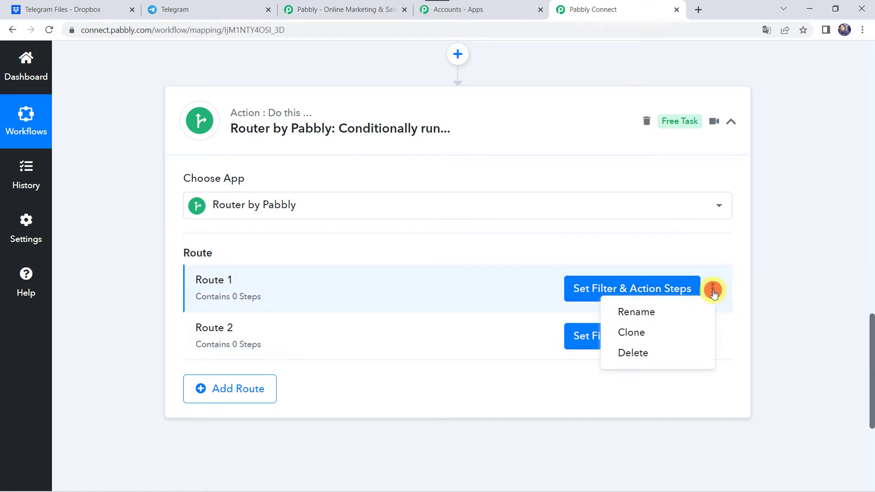
{"action": "left_click", "coordinate": [626, 318]}
{"action": "left_click", "coordinate": [408, 269]}
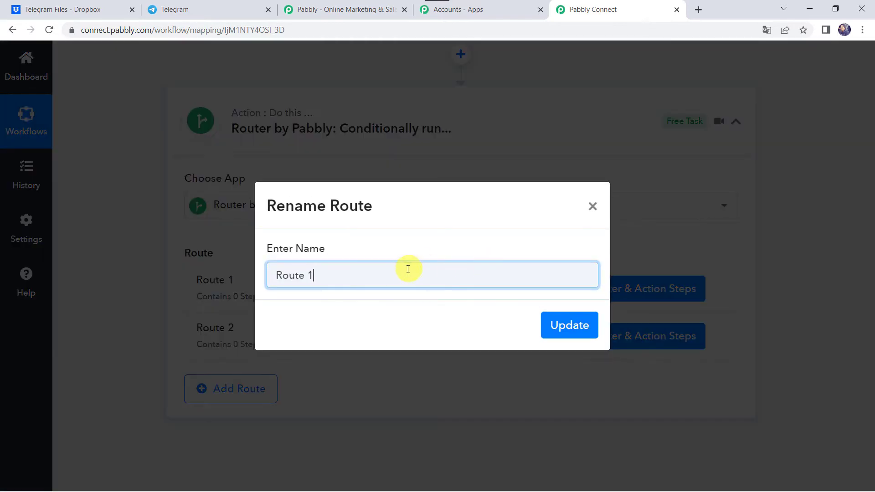
{"action": "key", "text": "BackSpace"}
{"action": "key", "text": "BackSpace"}
{"action": "key", "text": "BackSpace"}
{"action": "key", "text": "BackSpace"}
{"action": "key", "text": "BackSpace"}
{"action": "key", "text": "BackSpace"}
{"action": "type", "text": "I"}
{"action": "left_click", "coordinate": [563, 332]}
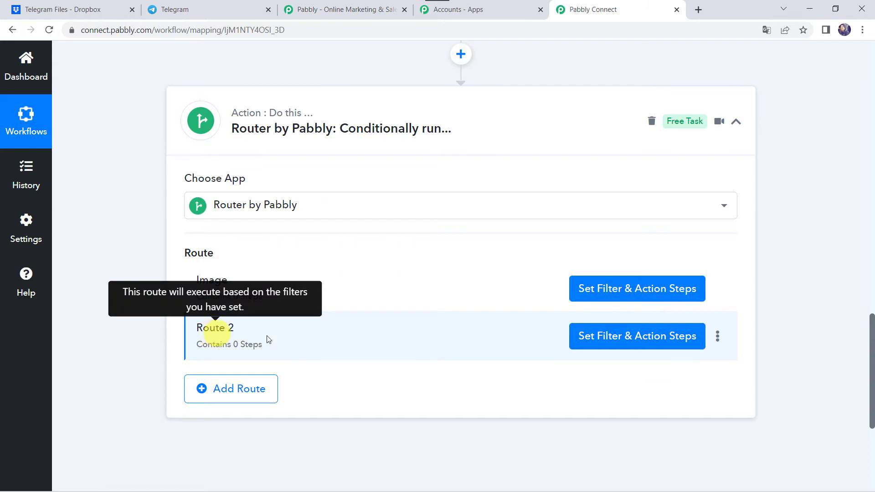
Step: Rename Route 2 of the router to "Video"
{"action": "left_click", "coordinate": [717, 339]}
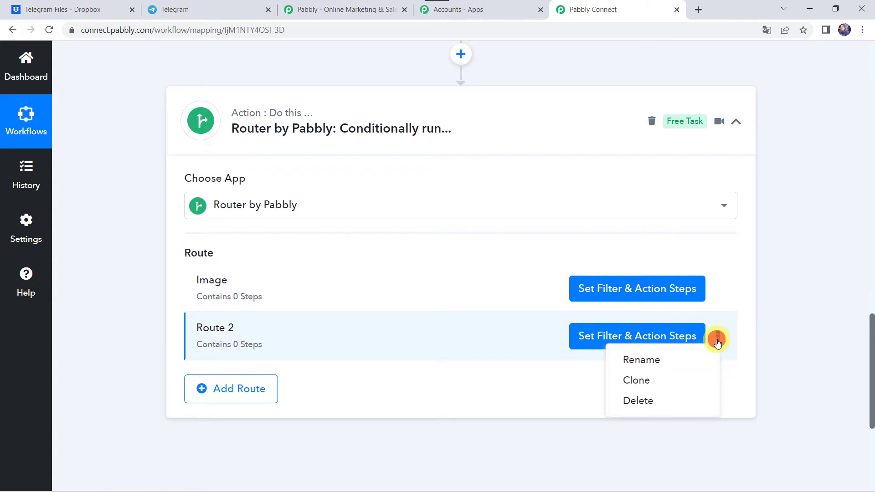
{"action": "left_click", "coordinate": [657, 362]}
{"action": "key", "text": "BackSpace"}
{"action": "key", "text": "BackSpace"}
{"action": "key", "text": "BackSpace"}
{"action": "key", "text": "BackSpace"}
{"action": "key", "text": "BackSpace"}
{"action": "key", "text": "BackSpace"}
{"action": "key", "text": "BackSpace"}
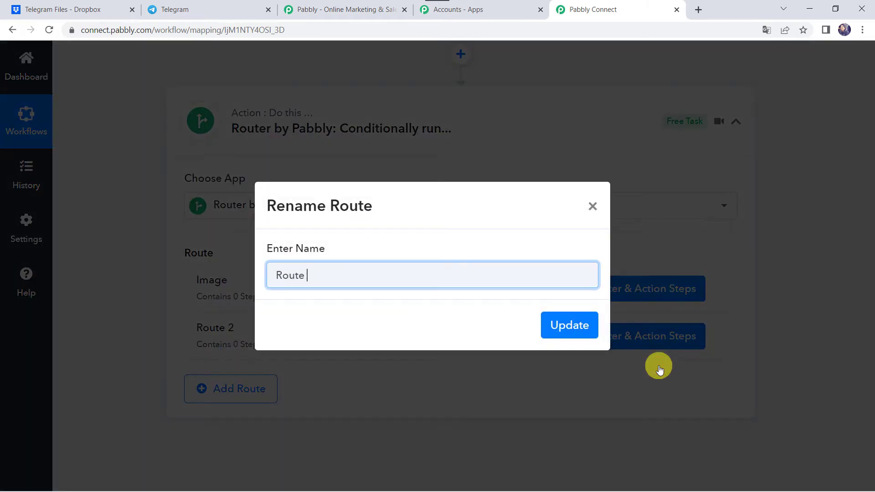
{"action": "type", "text": "Video"}
{"action": "key", "text": "Return"}
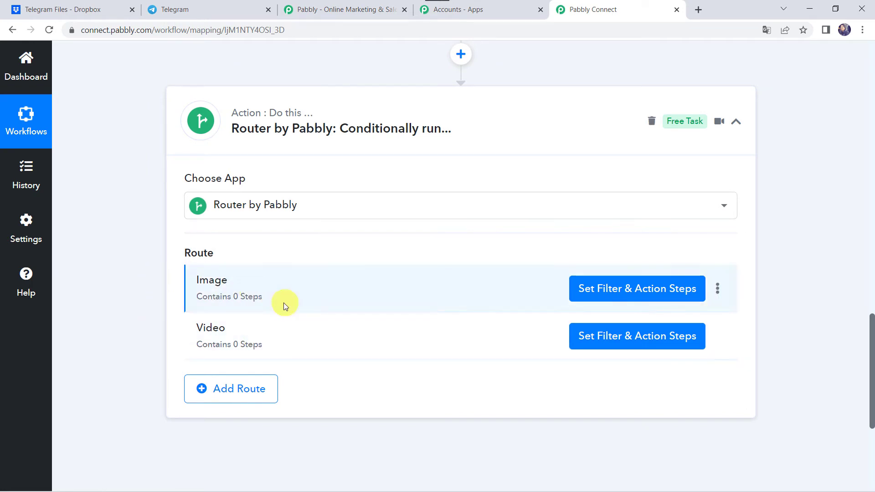
Step: Open the Image route's filter and action steps and set its filter condition to Res1 Name Contains "png"
{"action": "left_click", "coordinate": [631, 295]}
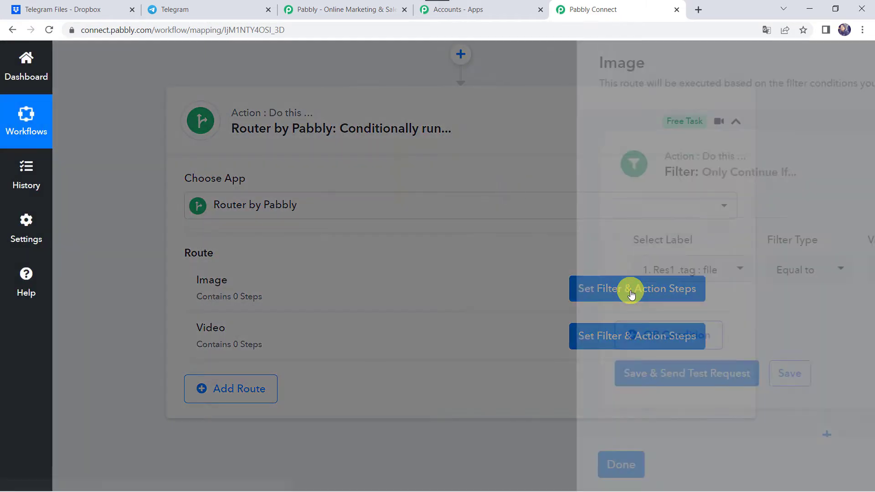
{"action": "left_click", "coordinate": [461, 271]}
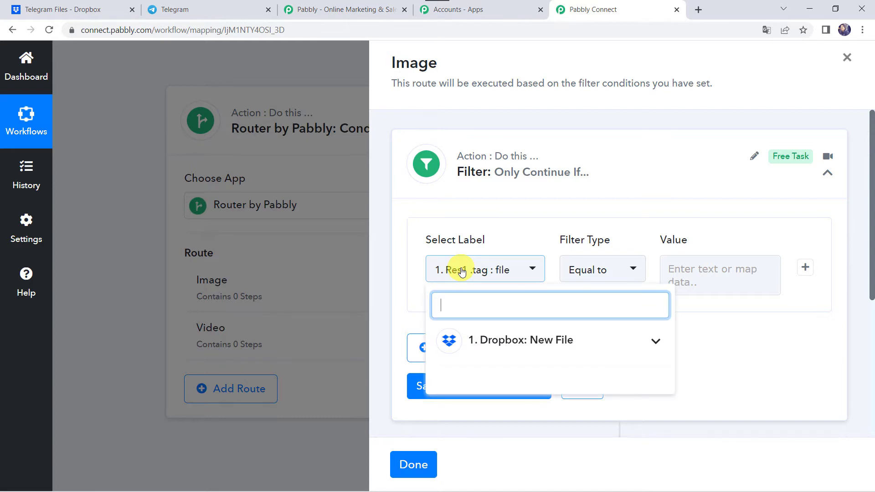
{"action": "left_click", "coordinate": [498, 340]}
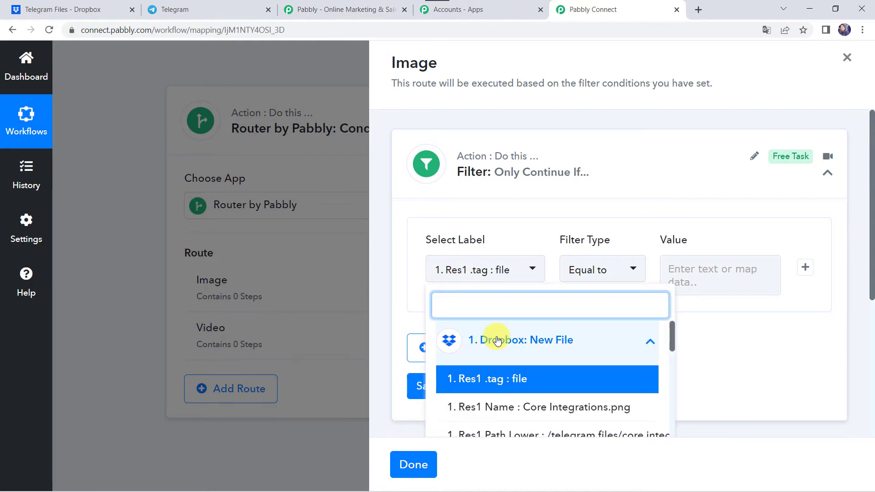
{"action": "left_click", "coordinate": [555, 413]}
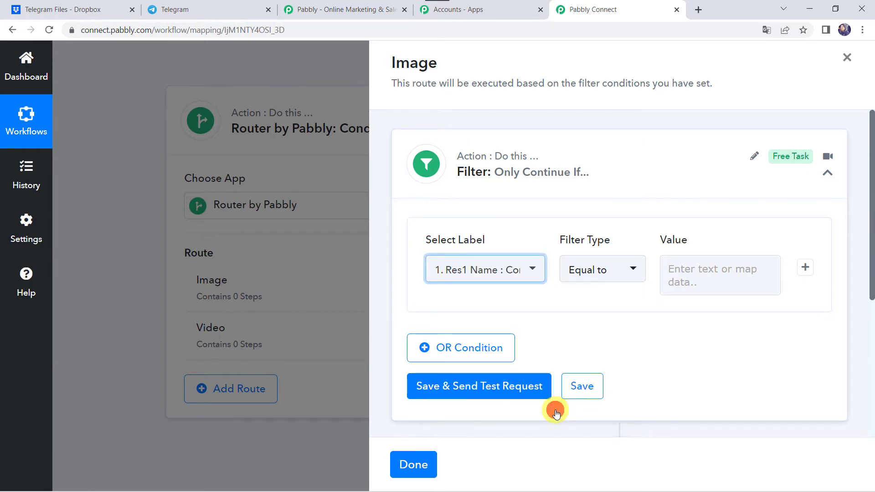
{"action": "left_click", "coordinate": [598, 281]}
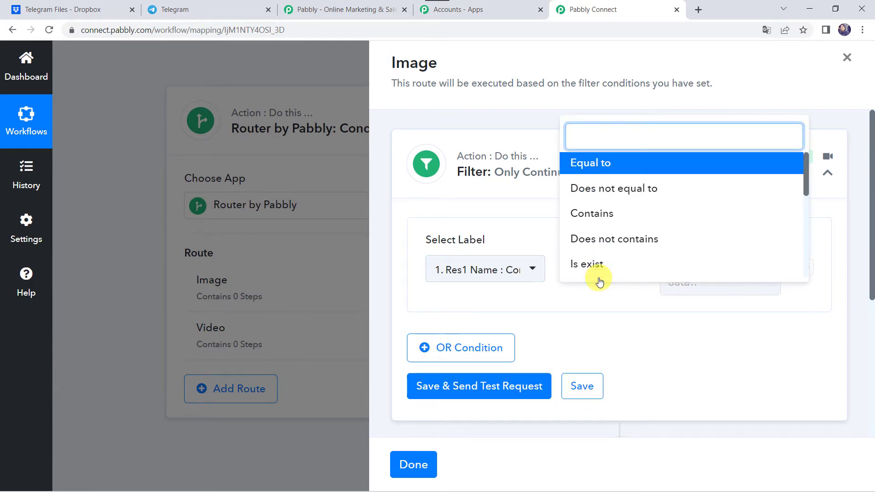
{"action": "left_click", "coordinate": [607, 214]}
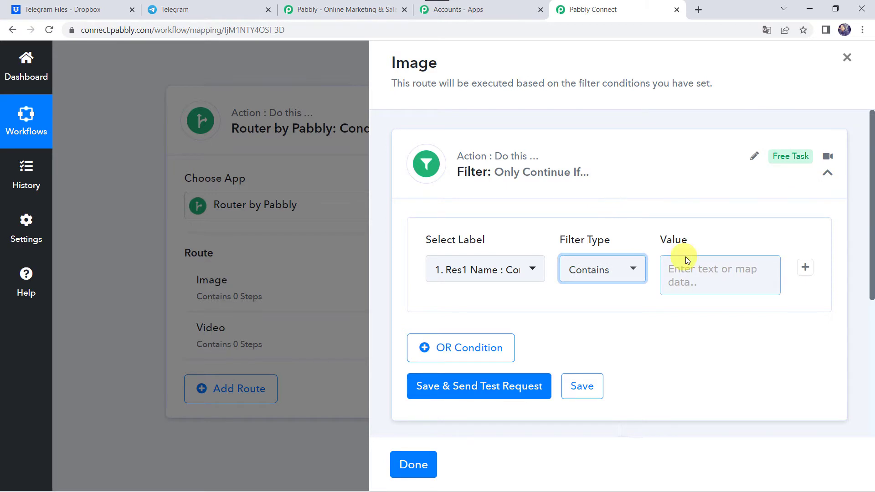
{"action": "left_click", "coordinate": [674, 274]}
{"action": "type", "text": "P"}
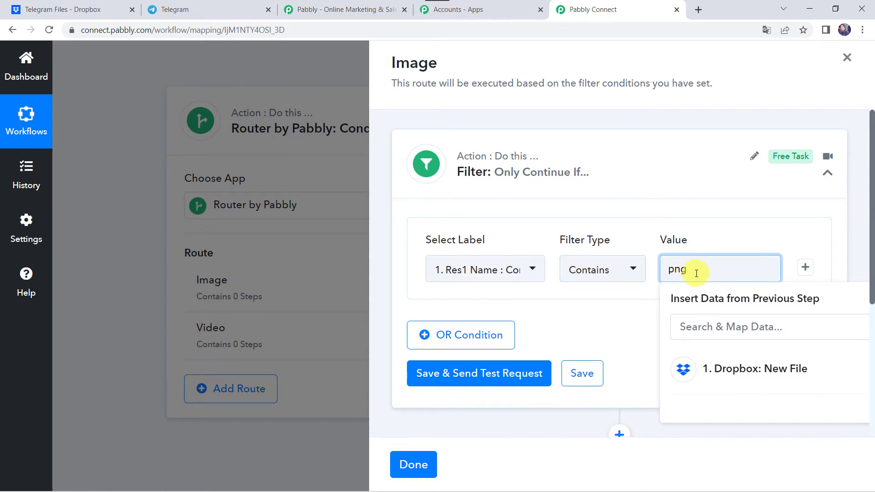
{"action": "left_click", "coordinate": [743, 215]}
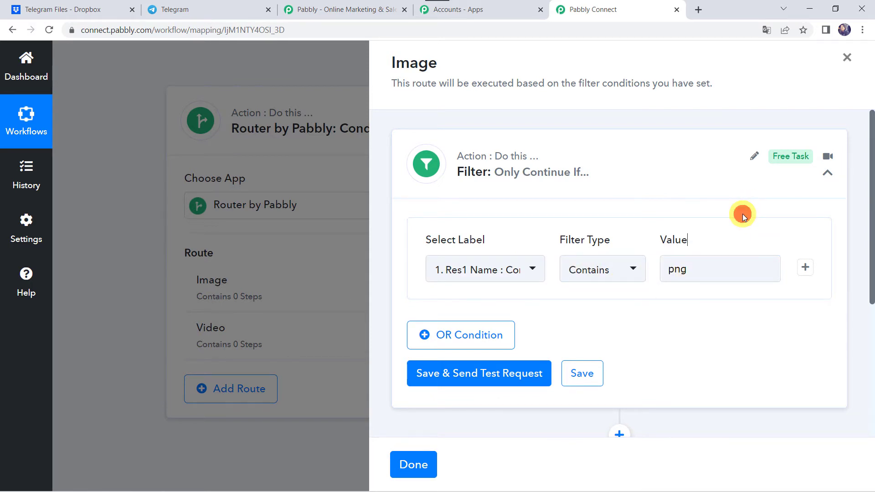
Step: Add an OR condition to the Image route's filter with Res1 Name Contains "jpg"
{"action": "scroll", "coordinate": [742, 216], "scroll_direction": "down", "scroll_amount": 1}
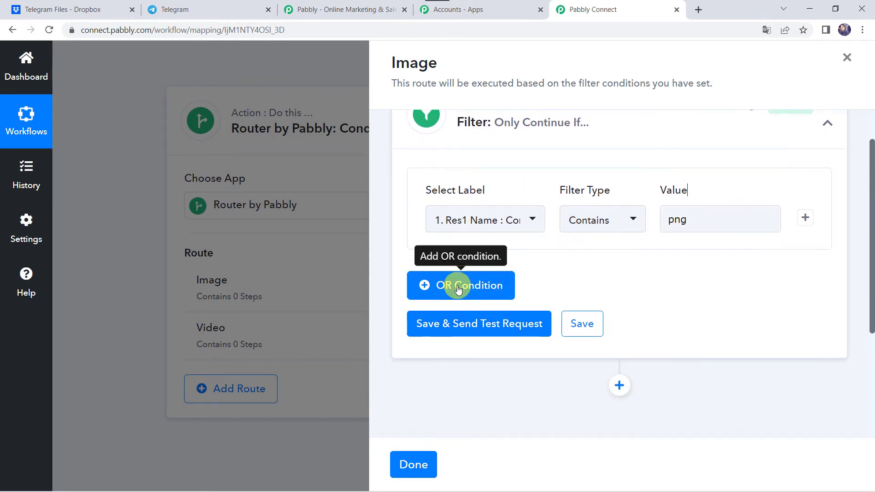
{"action": "left_click", "coordinate": [458, 287]}
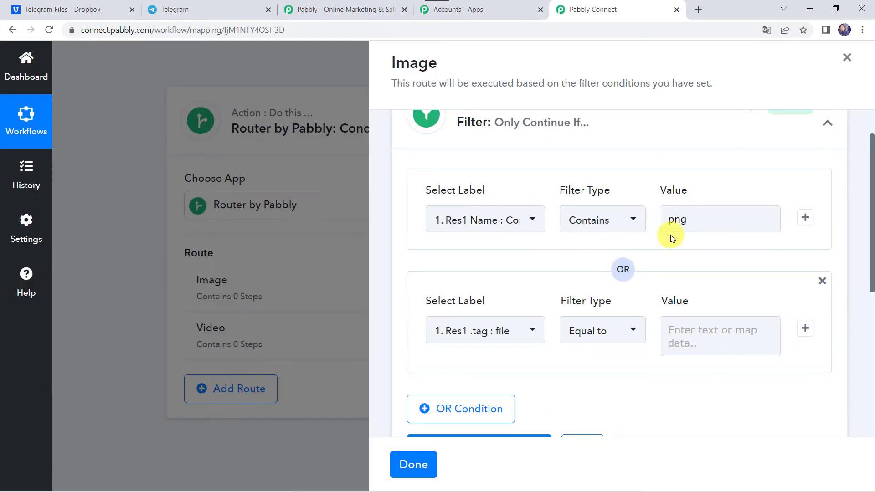
{"action": "left_click", "coordinate": [671, 235]}
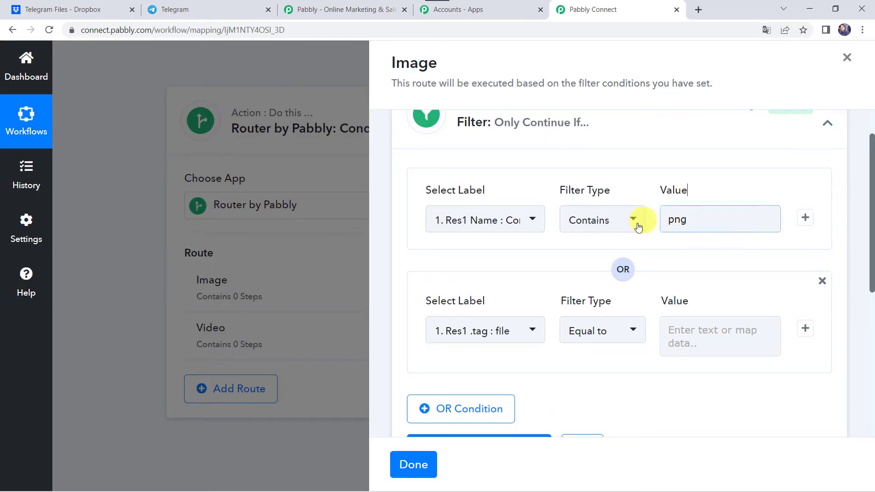
{"action": "scroll", "coordinate": [453, 254], "scroll_direction": "down", "scroll_amount": 1}
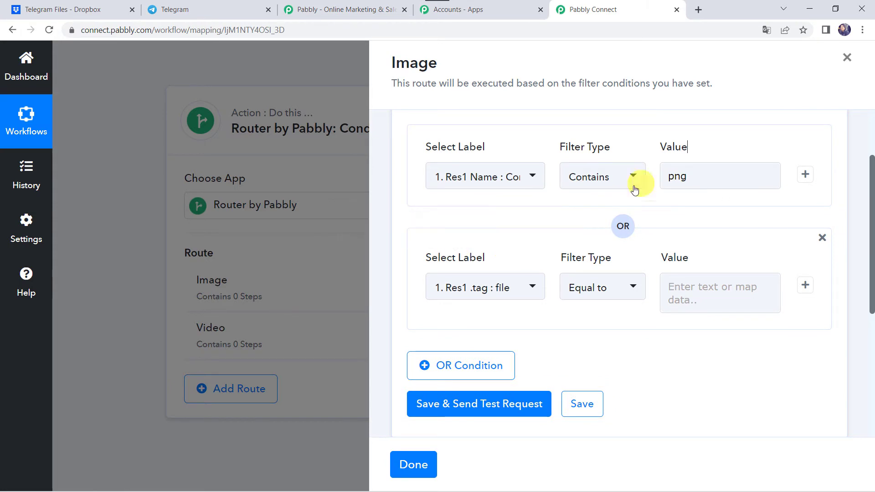
{"action": "left_click", "coordinate": [499, 288]}
{"action": "left_click", "coordinate": [479, 216]}
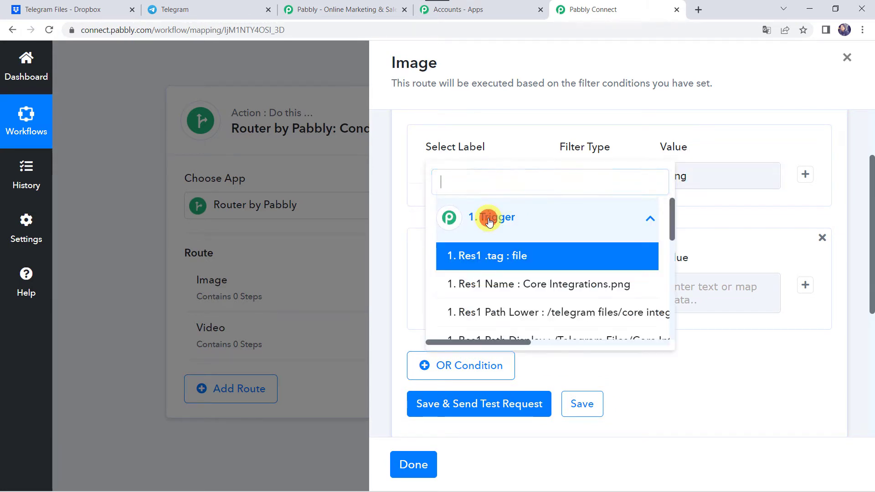
{"action": "left_click", "coordinate": [529, 292]}
{"action": "left_click", "coordinate": [588, 284]}
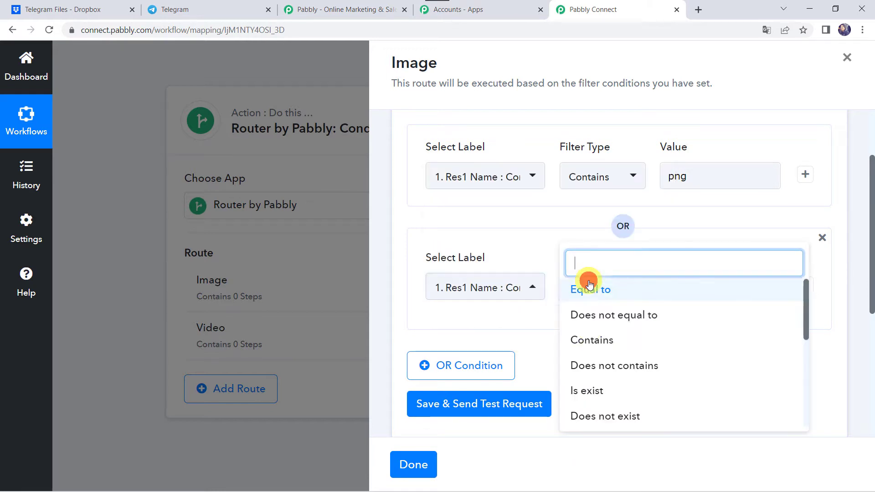
{"action": "left_click", "coordinate": [591, 345]}
{"action": "left_click", "coordinate": [705, 291]}
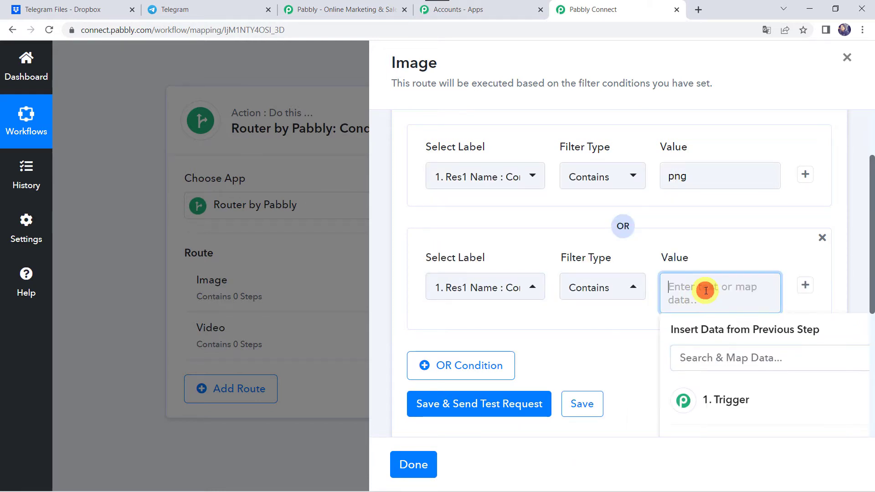
{"action": "type", "text": "jpg"}
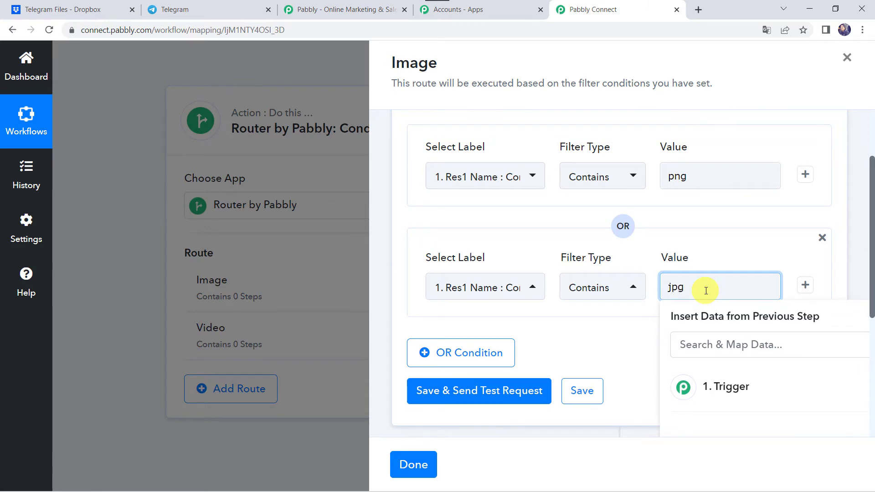
{"action": "left_click", "coordinate": [727, 225]}
{"action": "scroll", "coordinate": [727, 224], "scroll_direction": "down", "scroll_amount": 1}
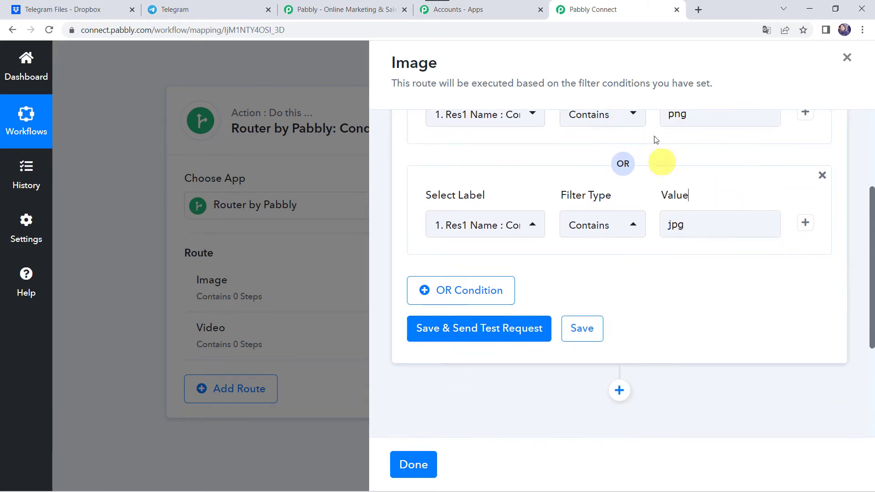
Step: Add another OR condition to the Image route's filter with Res1 Name Contains "jpeg"
{"action": "left_click", "coordinate": [700, 216]}
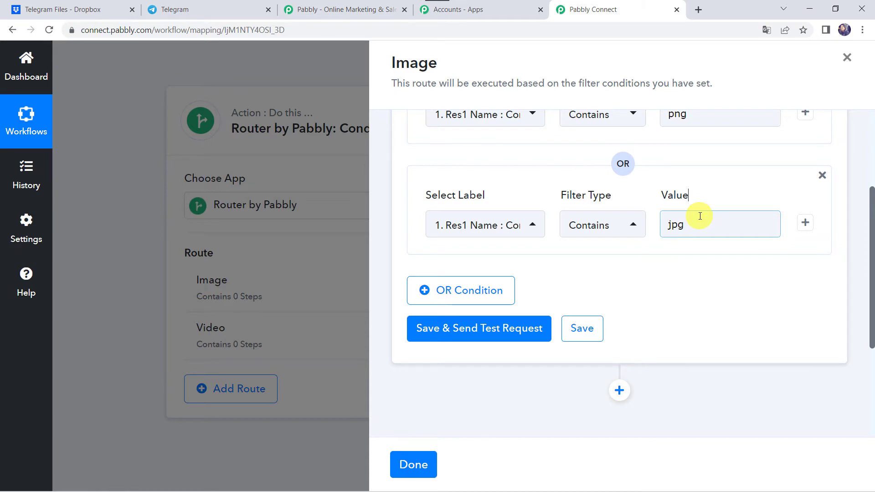
{"action": "left_click", "coordinate": [592, 272]}
{"action": "left_click", "coordinate": [483, 292]}
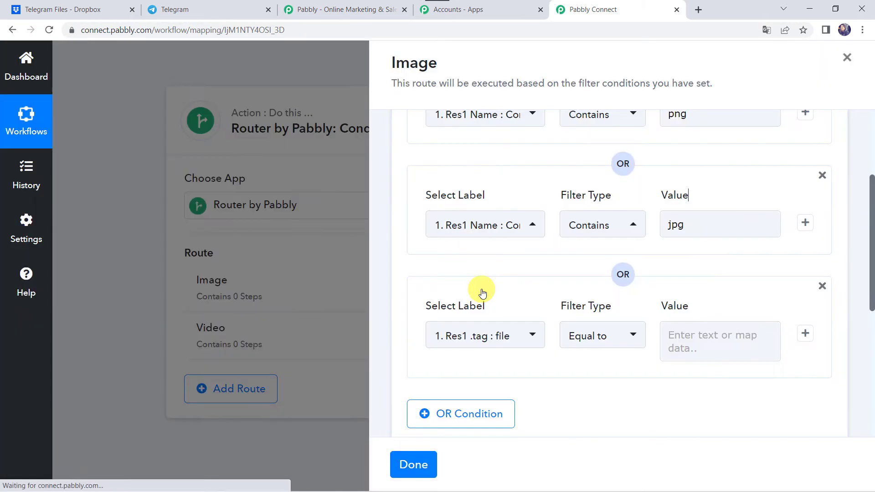
{"action": "left_click", "coordinate": [477, 343]}
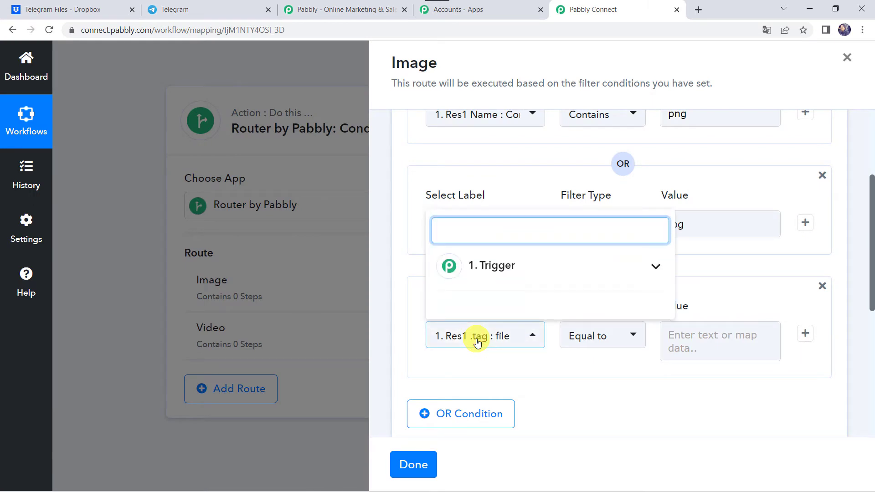
{"action": "left_click", "coordinate": [486, 275]}
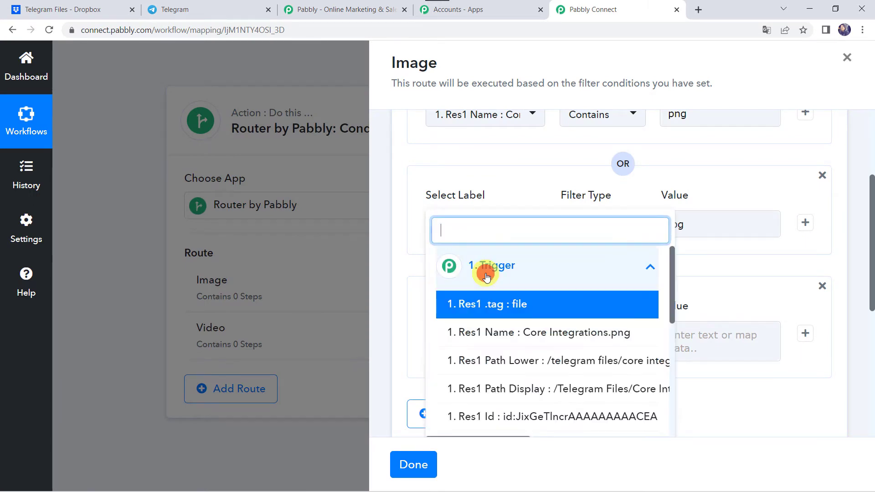
{"action": "left_click", "coordinate": [501, 335]}
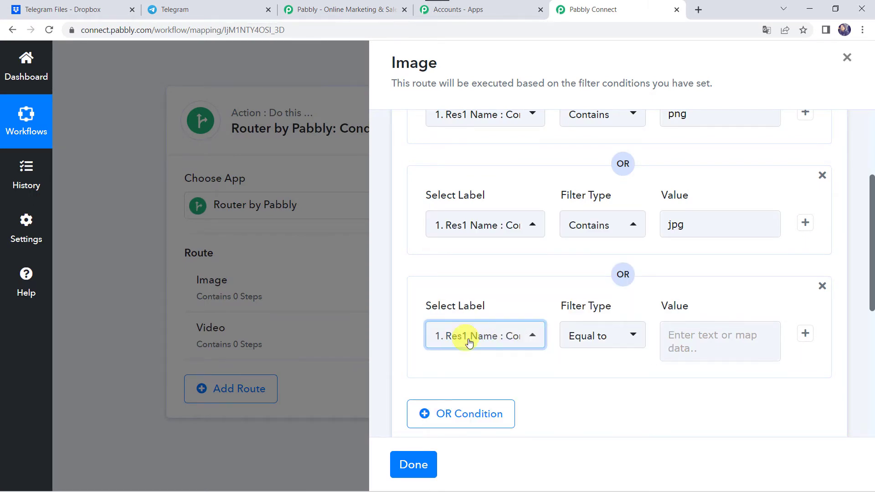
{"action": "left_click", "coordinate": [581, 347]}
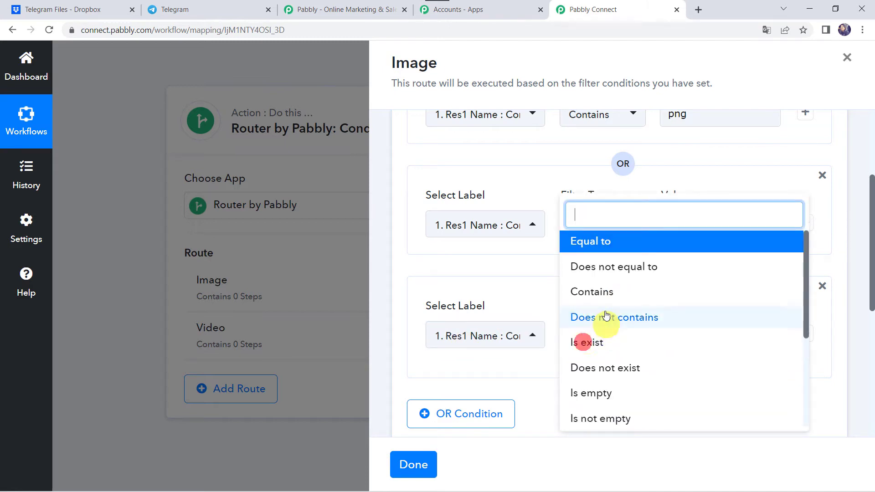
{"action": "left_click", "coordinate": [608, 303]}
{"action": "left_click", "coordinate": [694, 332]}
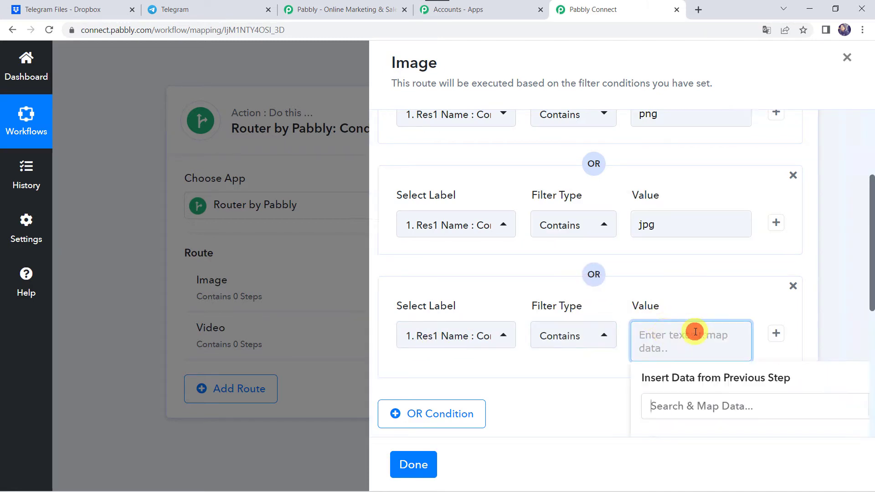
{"action": "type", "text": "jpeg"}
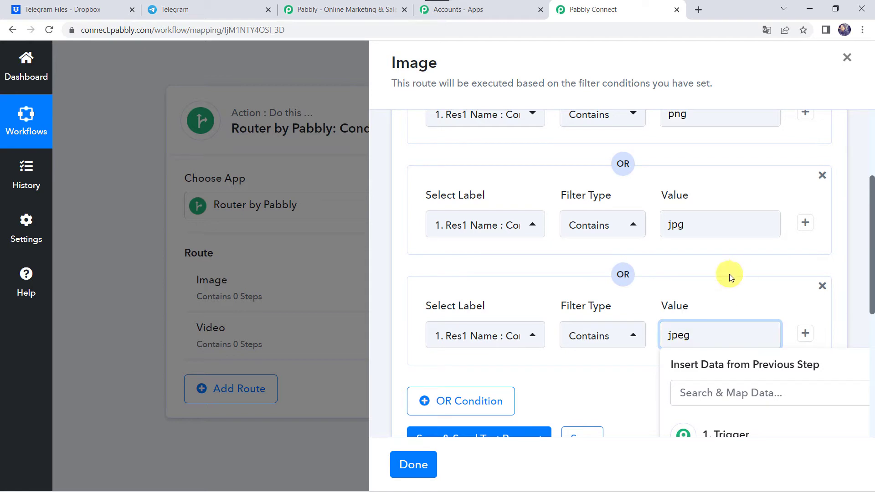
{"action": "left_click", "coordinate": [729, 275]}
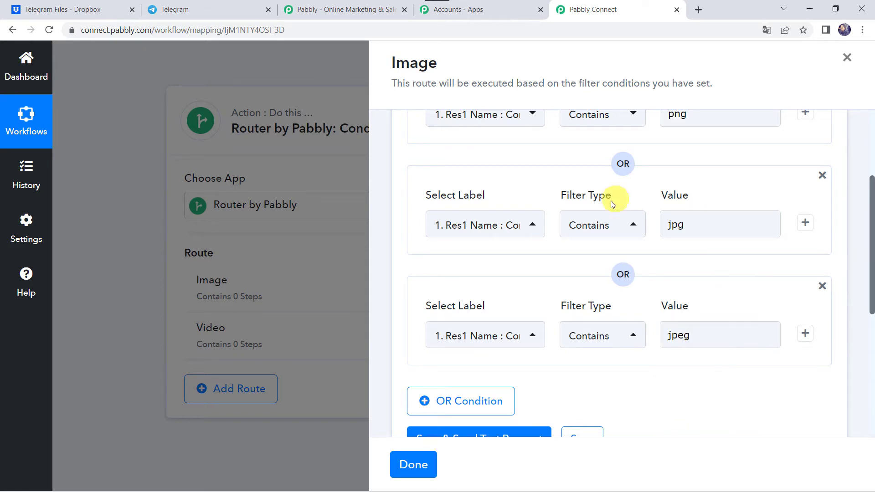
{"action": "left_click", "coordinate": [679, 112]}
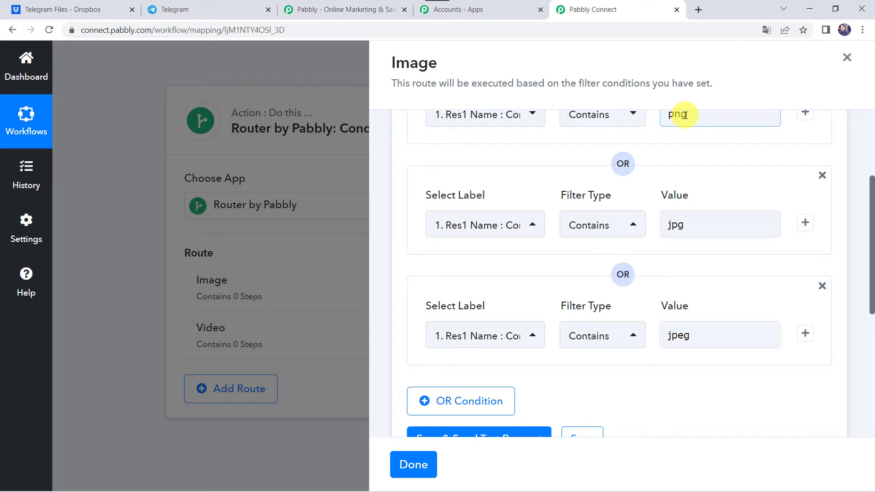
{"action": "left_click", "coordinate": [707, 225]}
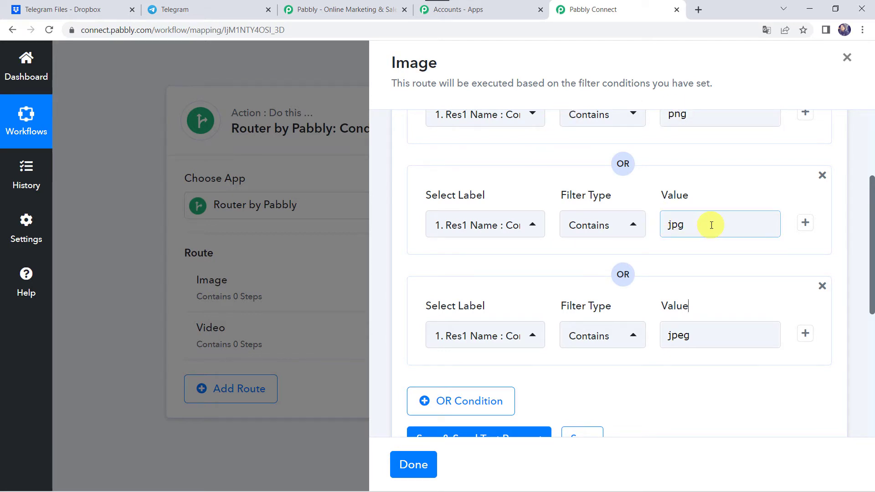
{"action": "left_click", "coordinate": [682, 336]}
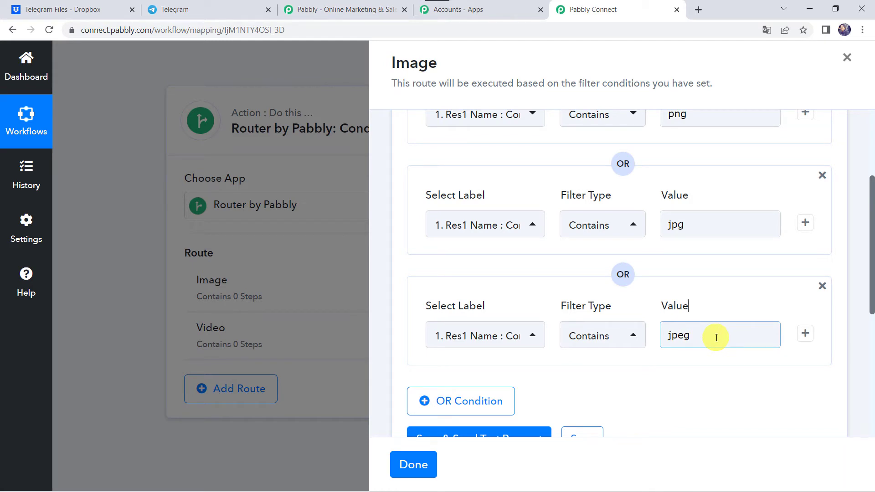
{"action": "left_click", "coordinate": [704, 234]}
{"action": "left_click", "coordinate": [721, 345]}
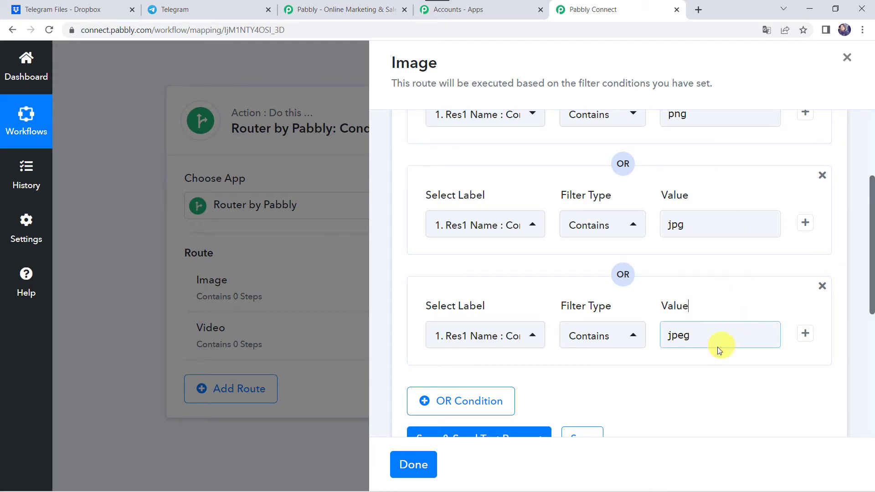
Step: Save the Image route's filter conditions and send a test request
{"action": "scroll", "coordinate": [711, 336], "scroll_direction": "down", "scroll_amount": 2}
{"action": "scroll", "coordinate": [547, 273], "scroll_direction": "down", "scroll_amount": 1}
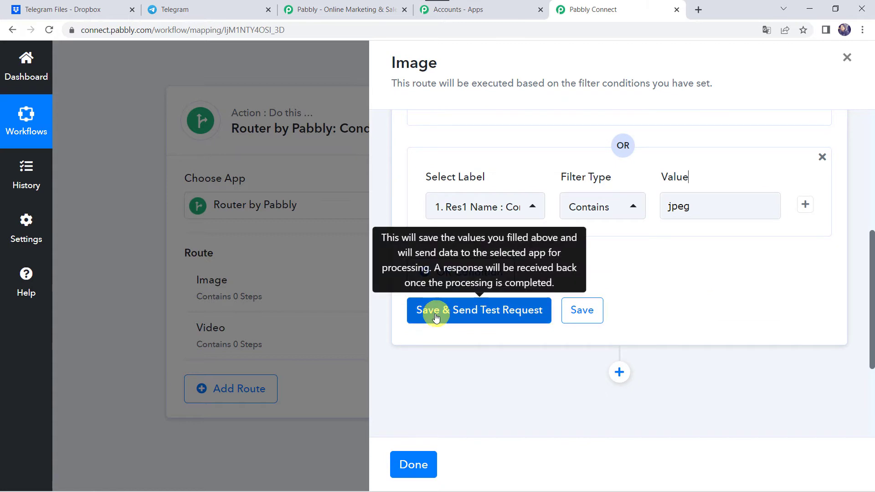
{"action": "left_click", "coordinate": [500, 313]}
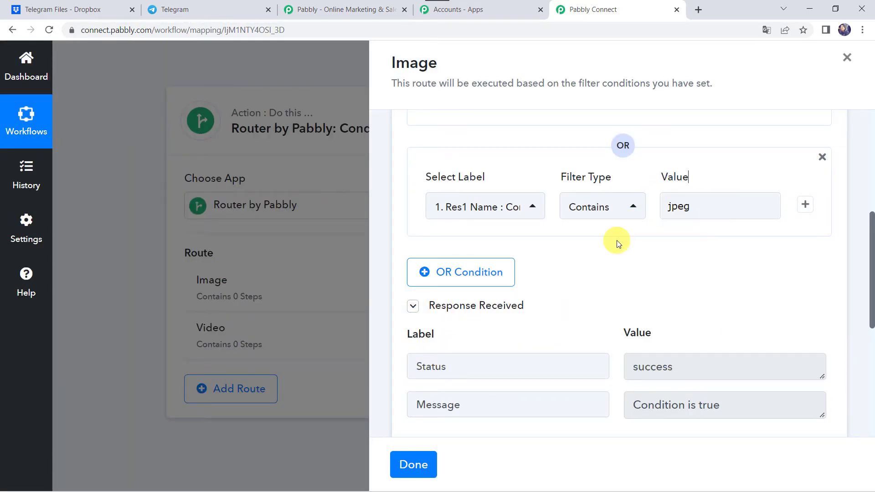
{"action": "scroll", "coordinate": [616, 239], "scroll_direction": "up", "scroll_amount": 4}
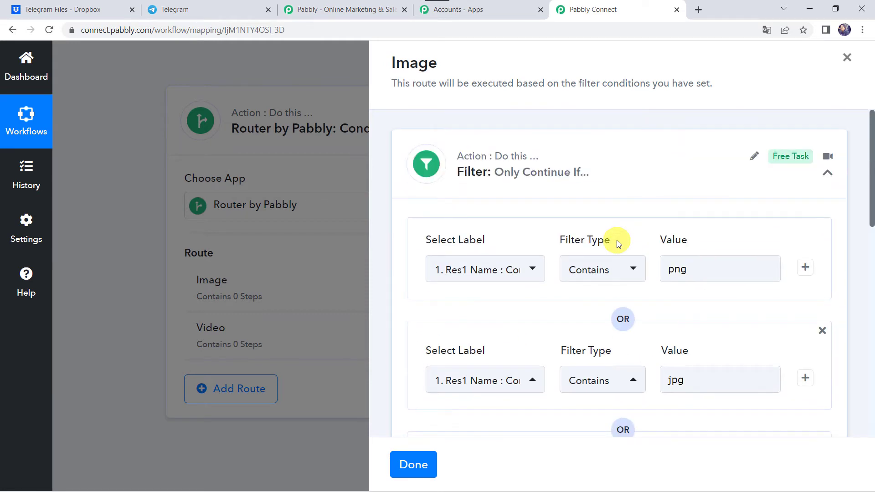
Step: Add an action step after the Image route's filter using Telegram Bot with the Send a Photo event
{"action": "scroll", "coordinate": [545, 245], "scroll_direction": "down", "scroll_amount": 10}
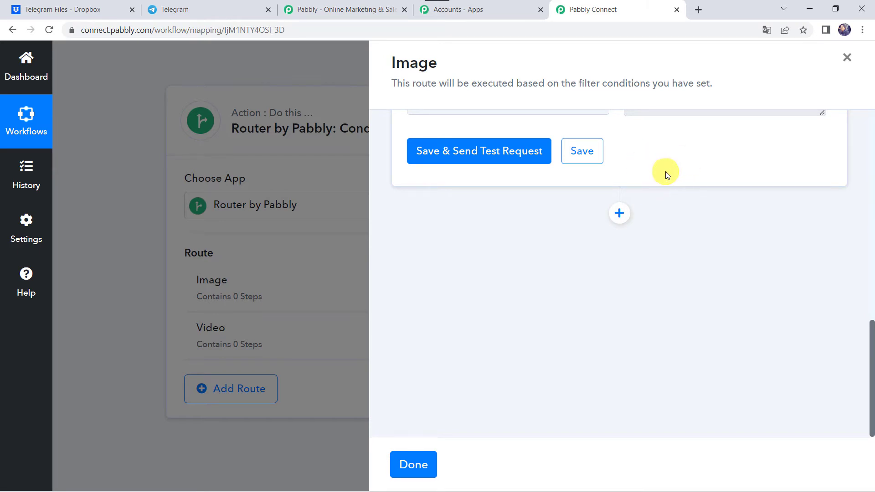
{"action": "left_click", "coordinate": [620, 213]}
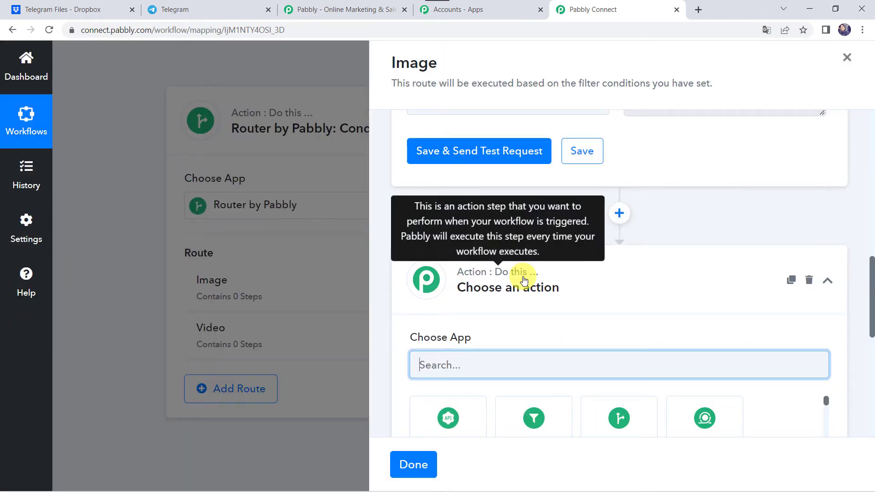
{"action": "scroll", "coordinate": [524, 281], "scroll_direction": "down", "scroll_amount": 2}
{"action": "type", "text": "Tele"}
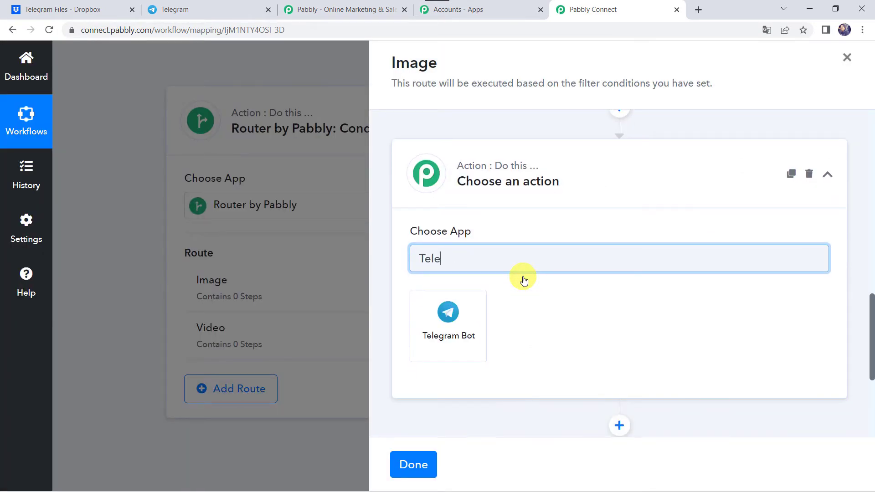
{"action": "left_click", "coordinate": [460, 337]}
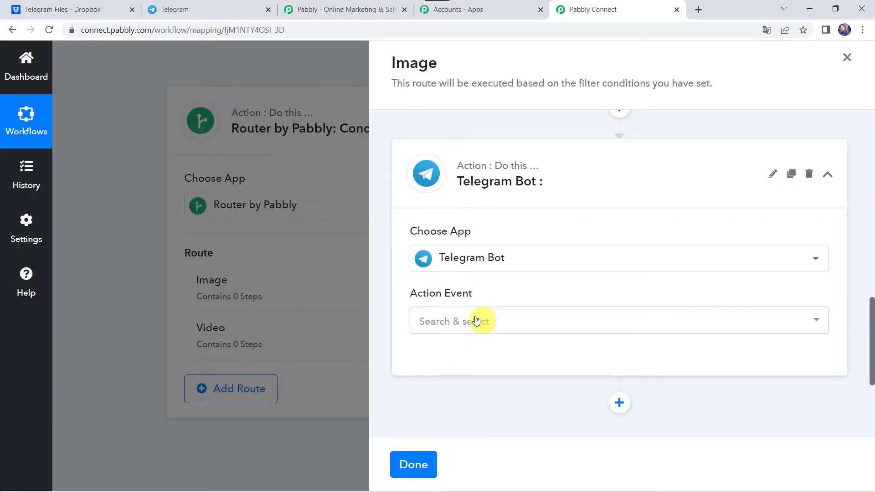
{"action": "left_click", "coordinate": [477, 320]}
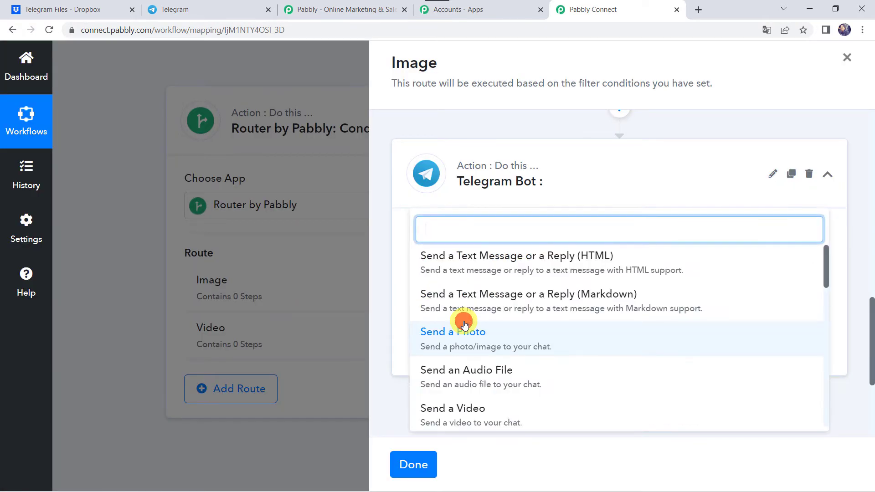
{"action": "left_click", "coordinate": [483, 338]}
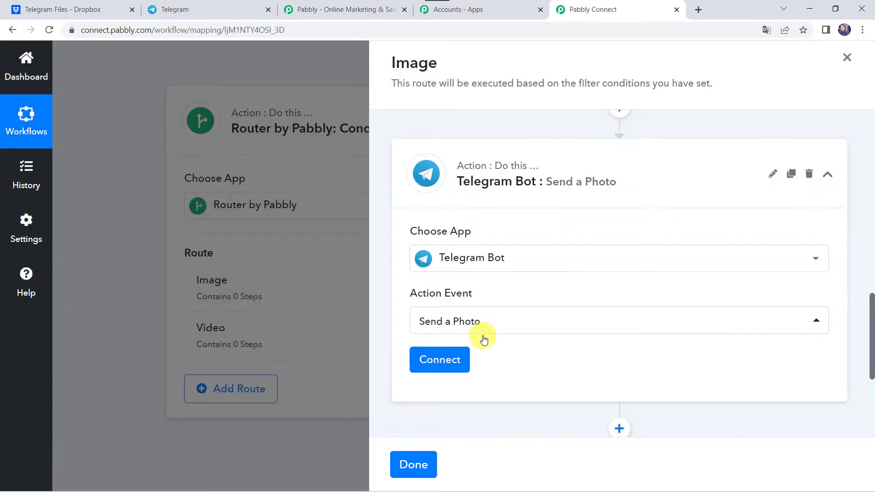
Step: Start connecting the Telegram Bot action with a new connection and view the instructions for obtaining its token
{"action": "left_click", "coordinate": [428, 358]}
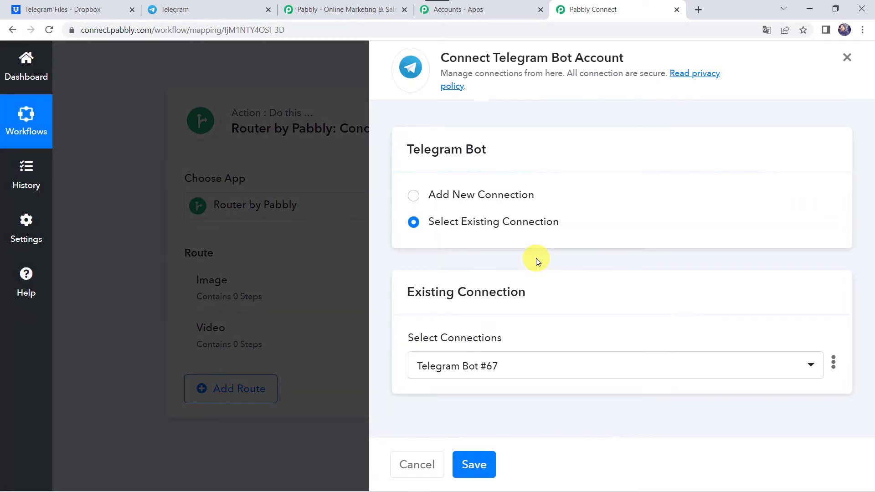
{"action": "left_click", "coordinate": [474, 195]}
{"action": "scroll", "coordinate": [474, 193], "scroll_direction": "down", "scroll_amount": 3}
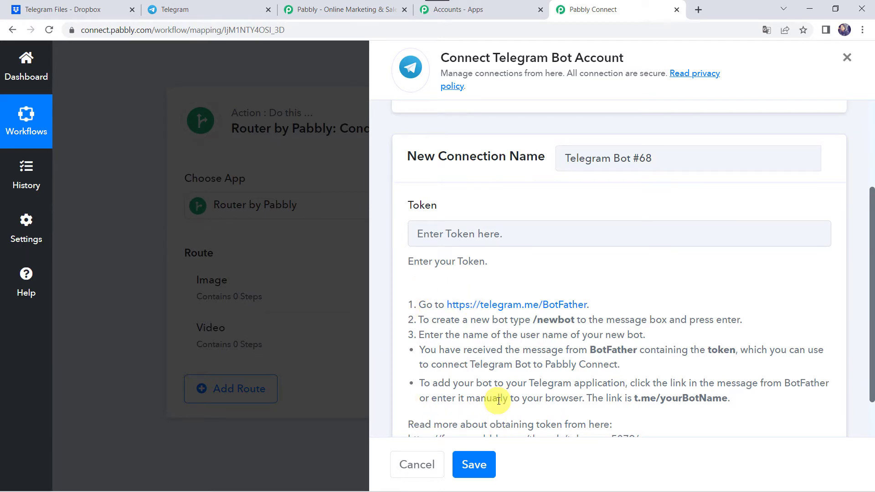
Step: Switch to Telegram, search for "Botfather" and start a chat with the verified BotFather bot
{"action": "left_click", "coordinate": [228, 4]}
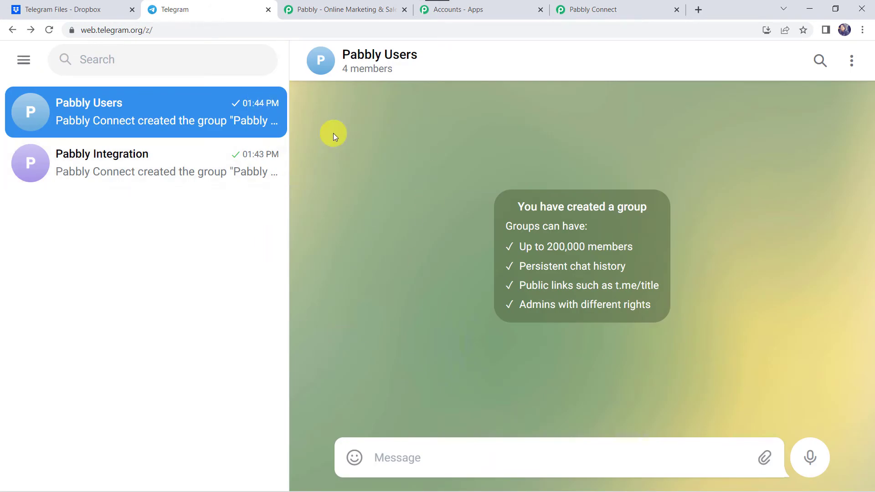
{"action": "left_click", "coordinate": [104, 61]}
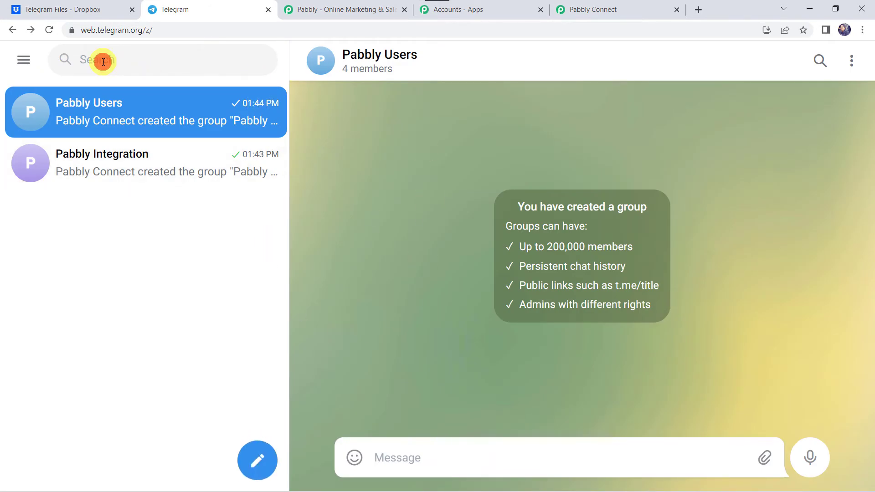
{"action": "type", "text": "B"}
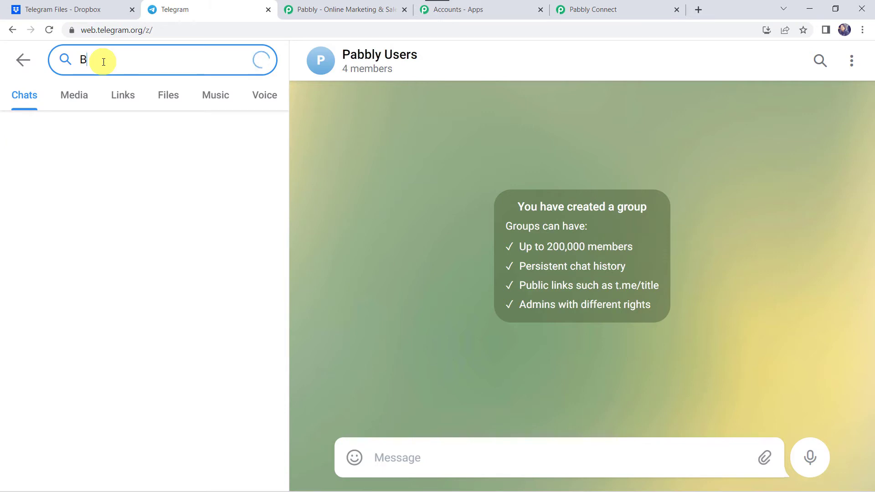
{"action": "type", "text": "otfather"}
{"action": "left_click", "coordinate": [89, 157]}
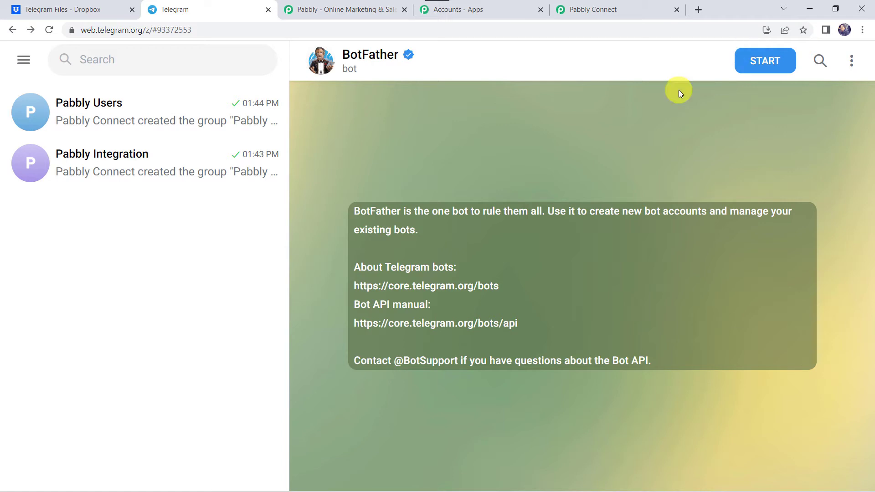
{"action": "left_click", "coordinate": [758, 64]}
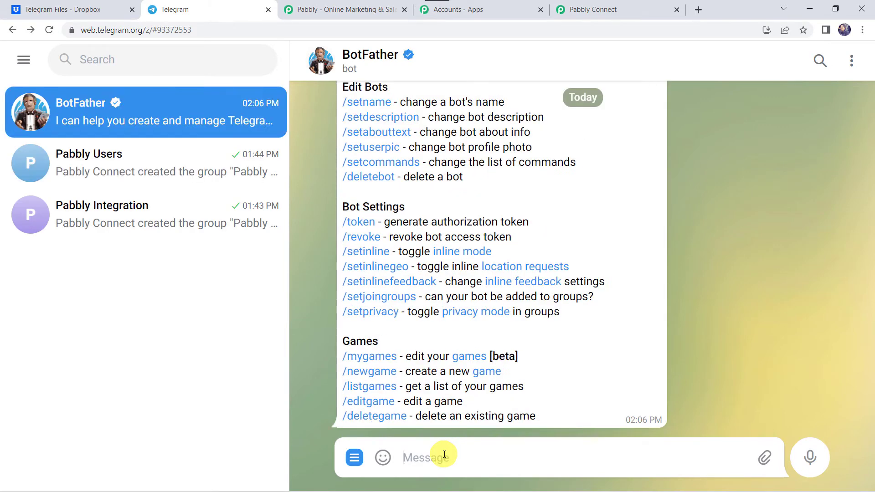
Step: Send BotFather the /newbot command and give the new bot the name Dropbox_1
{"action": "type", "text": "/new"}
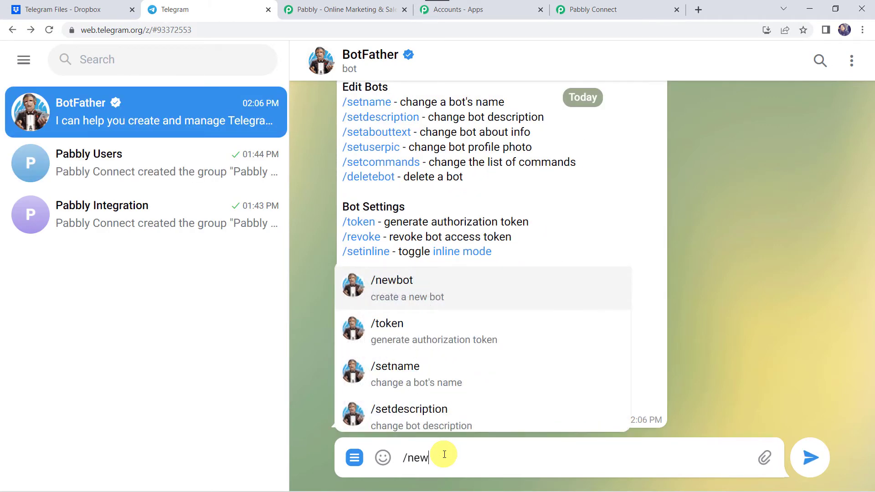
{"action": "type", "text": "bot"}
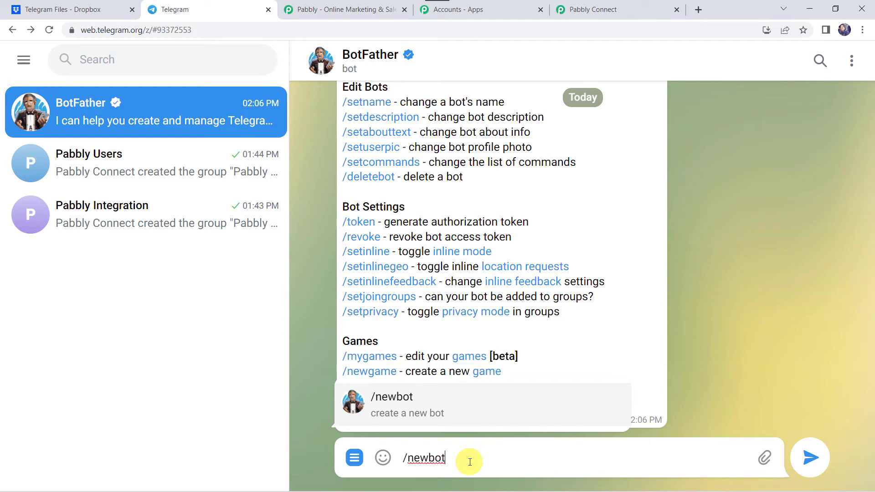
{"action": "key", "text": "Return"}
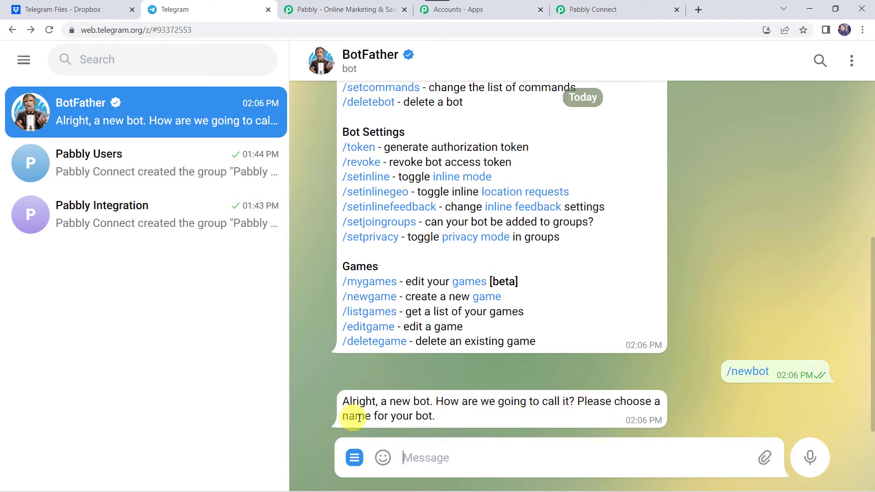
{"action": "left_click", "coordinate": [431, 457]}
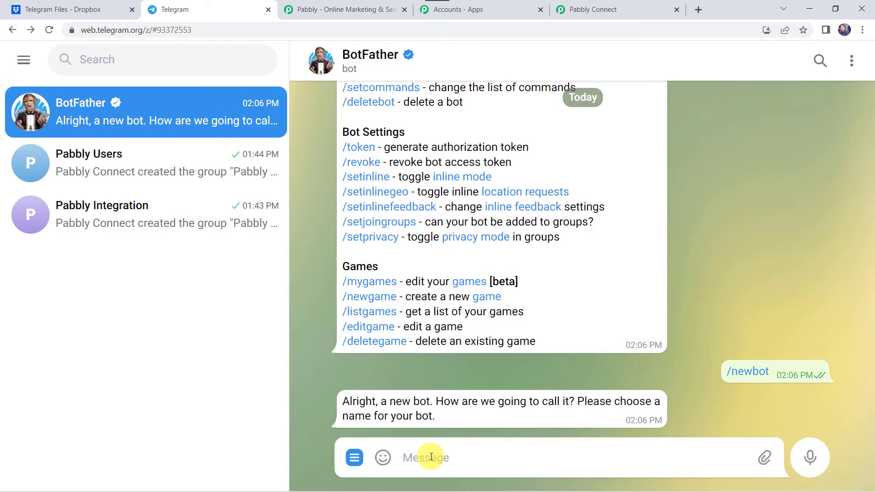
{"action": "type", "text": "Dropbox_1"}
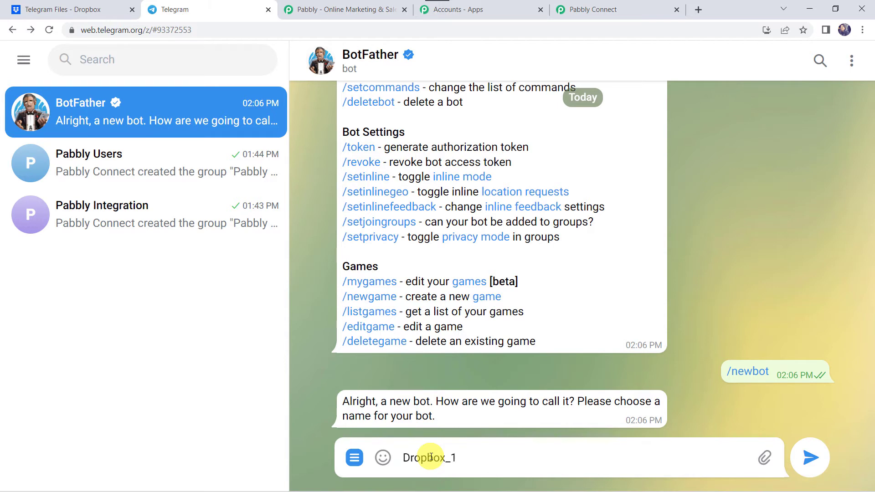
{"action": "key", "text": "Return"}
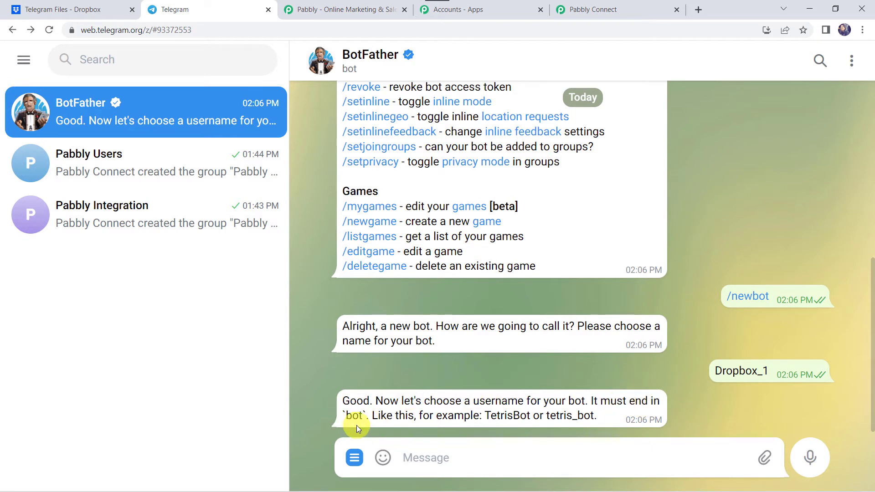
Step: Give the new bot the username Dropbox_1_bot and copy the API token that BotFather issues
{"action": "left_click", "coordinate": [424, 450]}
{"action": "type", "text": "Dropbox_1_bot"}
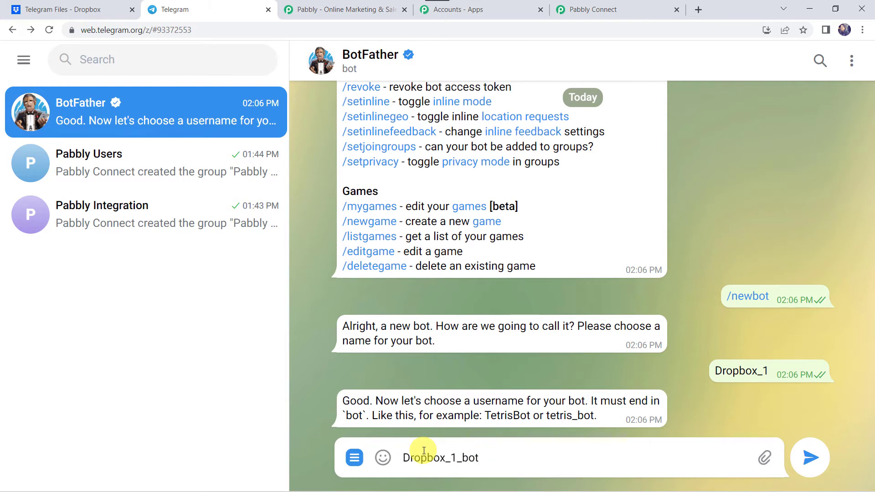
{"action": "key", "text": "Return"}
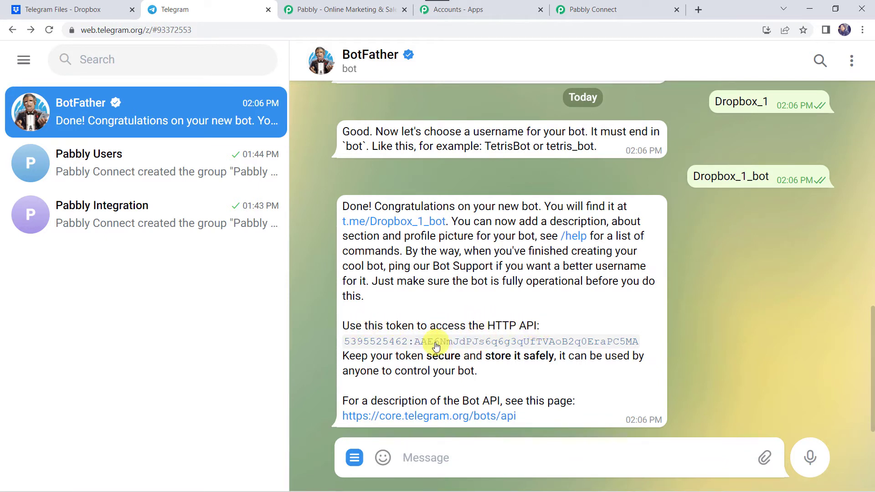
{"action": "left_click", "coordinate": [445, 346]}
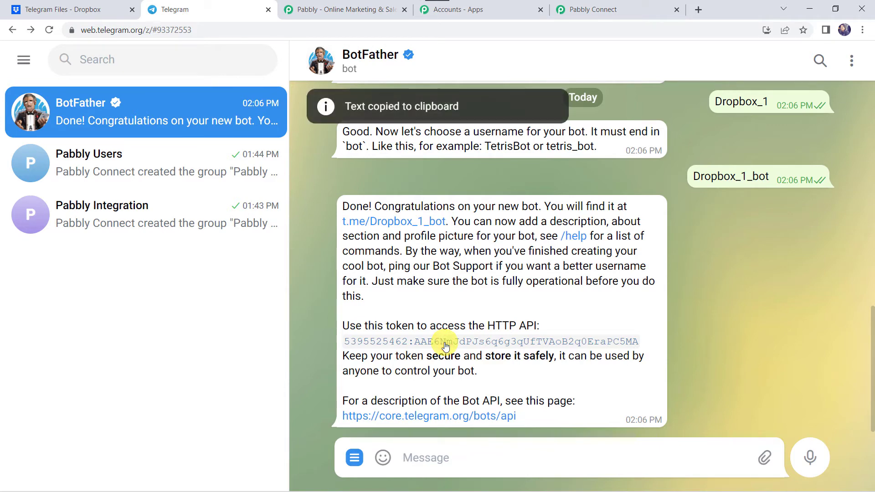
Step: Switch to Pabbly Connect, paste the bot's API token into the Telegram Bot connection's Token field and save the connection
{"action": "left_click", "coordinate": [621, 11]}
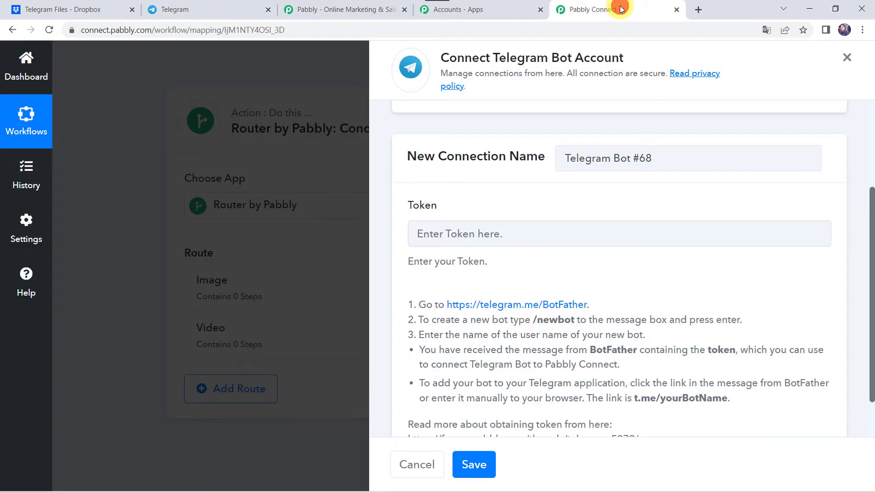
{"action": "left_click", "coordinate": [473, 228]}
{"action": "right_click", "coordinate": [473, 227]}
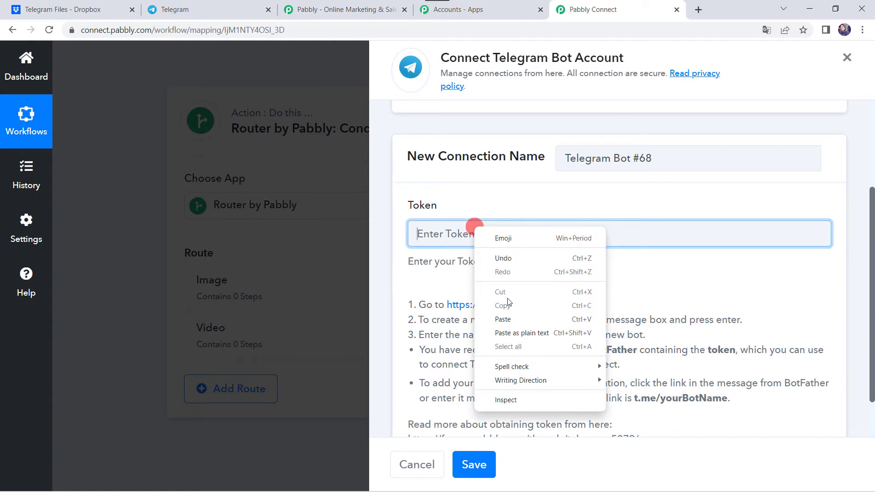
{"action": "left_click", "coordinate": [503, 319]}
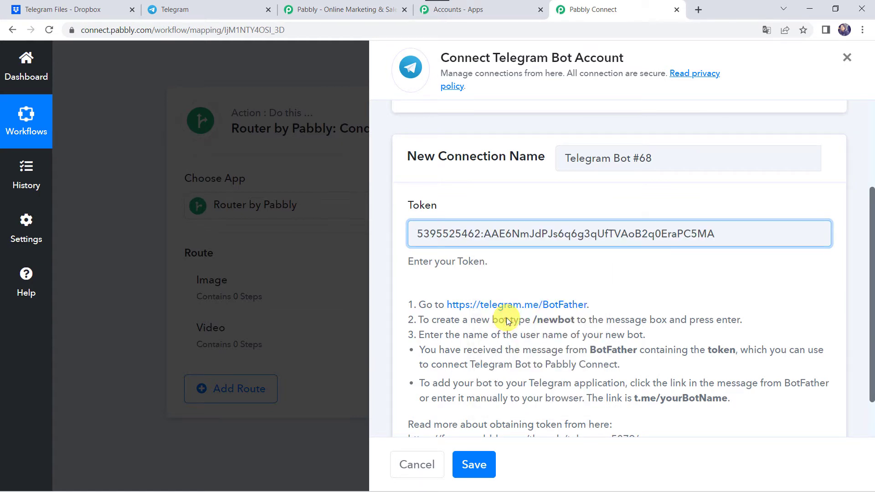
{"action": "scroll", "coordinate": [501, 314], "scroll_direction": "down", "scroll_amount": 2}
{"action": "left_click", "coordinate": [445, 371]}
{"action": "left_click", "coordinate": [476, 467]}
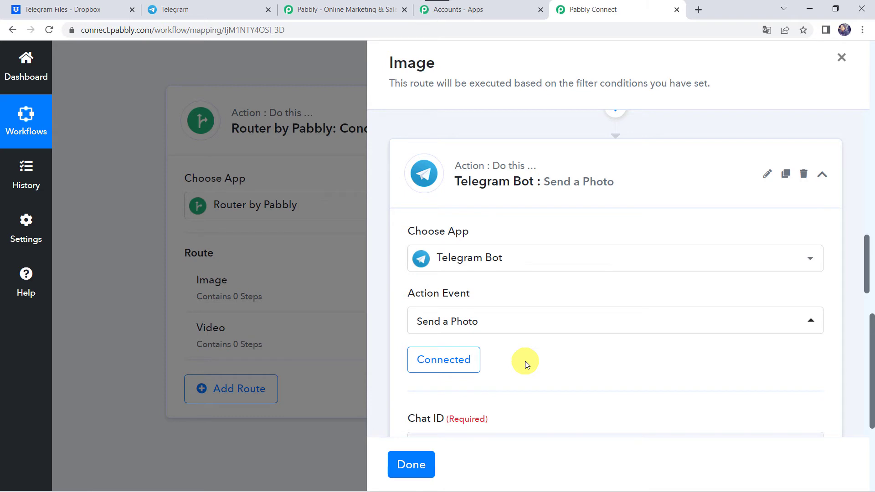
Step: Switch to Telegram and open the new bot's chat through its t.me/Dropbox_1_bot link
{"action": "scroll", "coordinate": [497, 301], "scroll_direction": "down", "scroll_amount": 4}
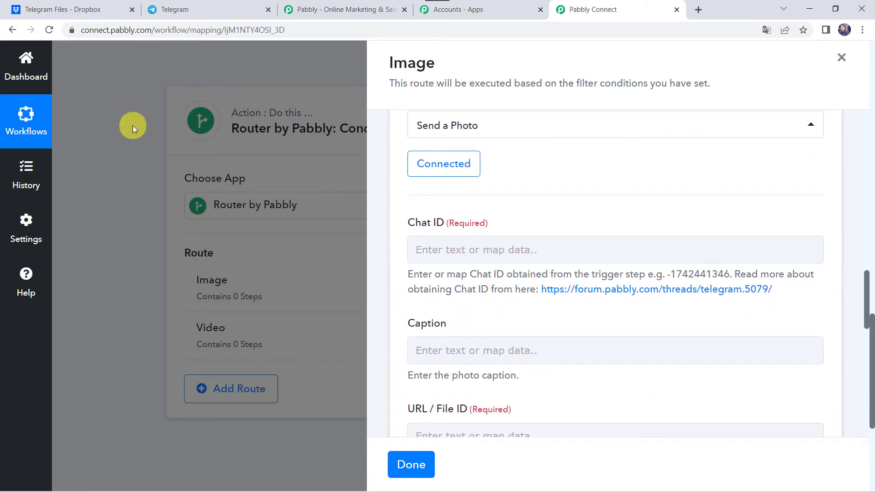
{"action": "left_click", "coordinate": [197, 9]}
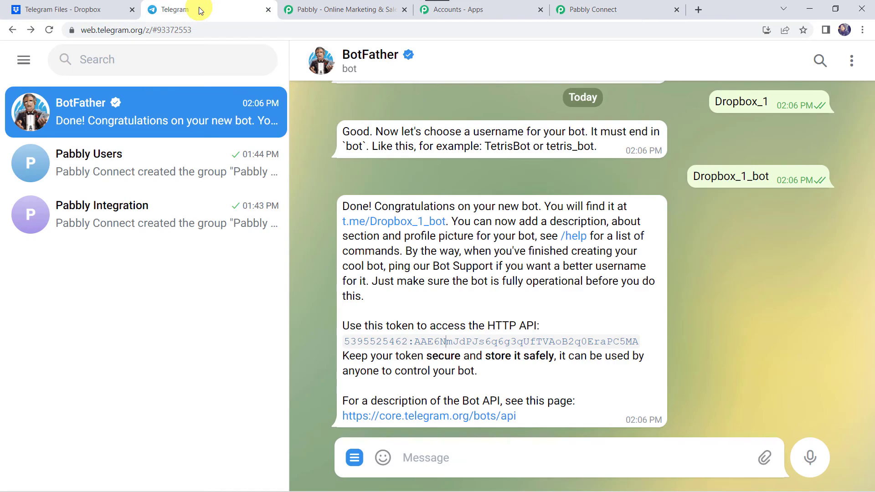
{"action": "left_click", "coordinate": [392, 225]}
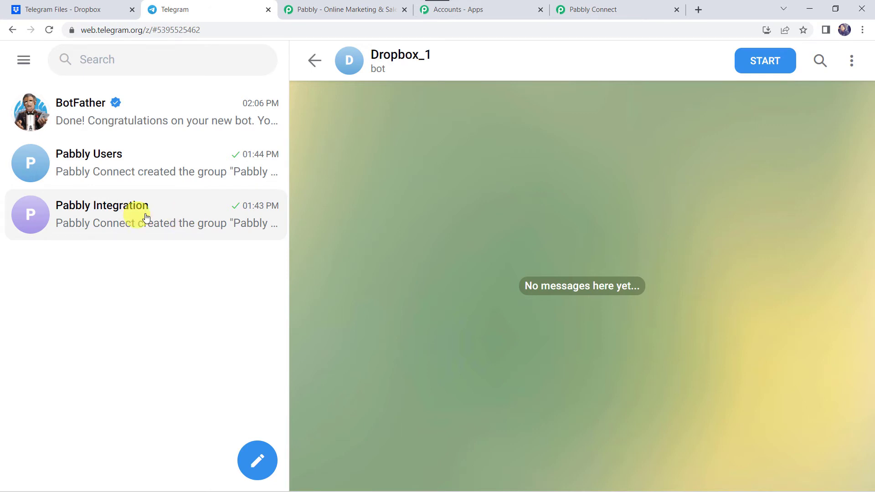
Step: Open the Pabbly Integration group's profile and add the Dropbox_1 bot as a member
{"action": "left_click", "coordinate": [125, 212]}
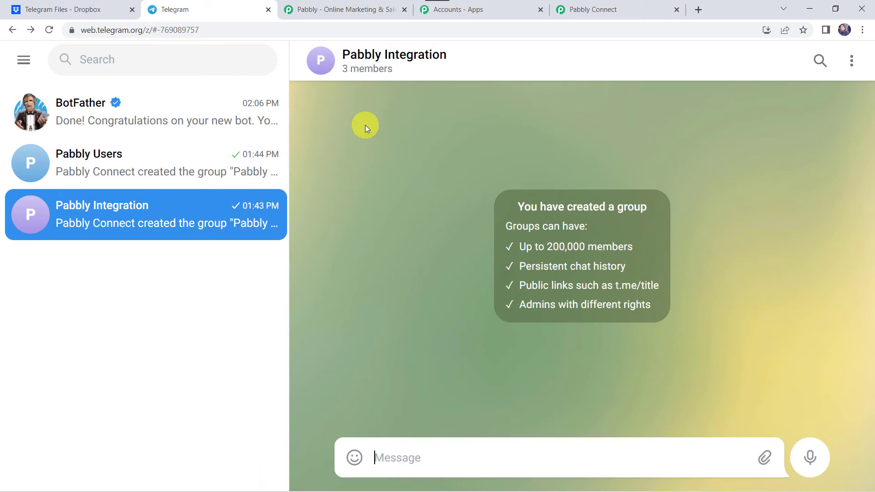
{"action": "left_click", "coordinate": [374, 63]}
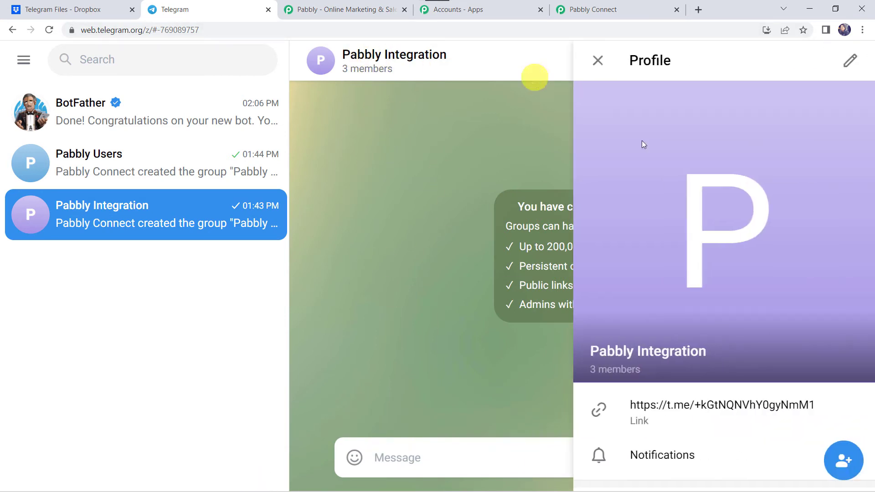
{"action": "scroll", "coordinate": [726, 308], "scroll_direction": "down", "scroll_amount": 5}
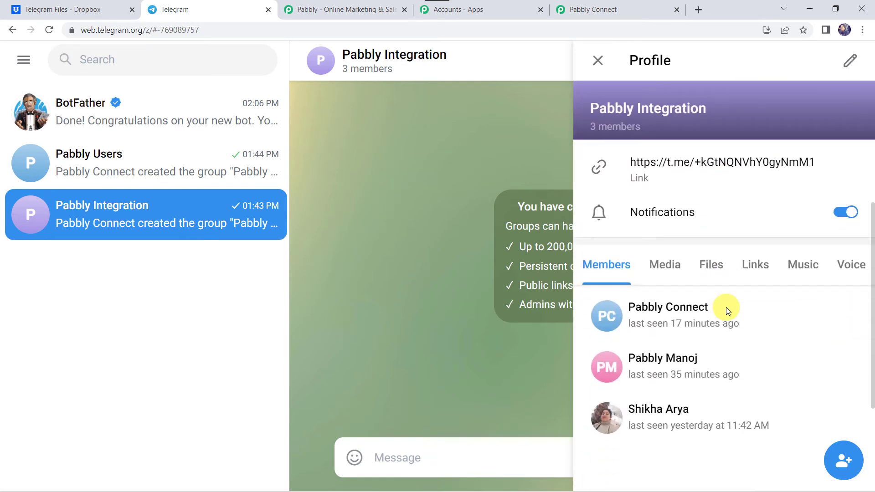
{"action": "left_click", "coordinate": [846, 461]}
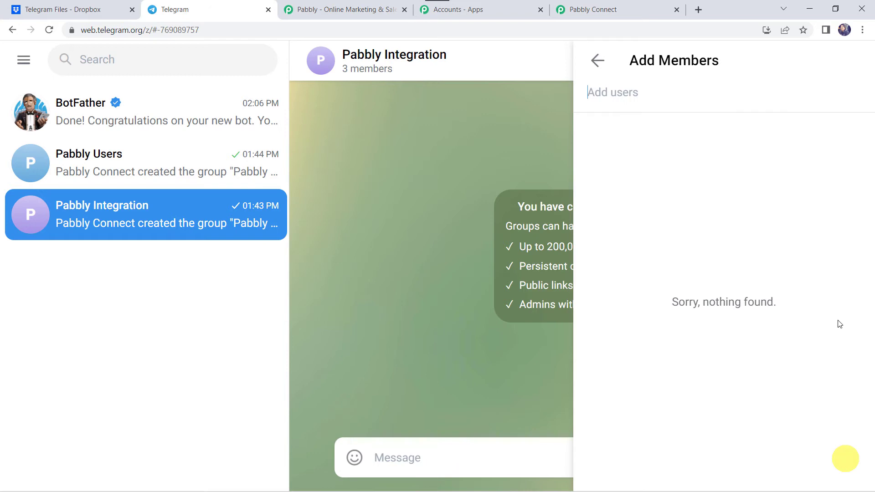
{"action": "left_click", "coordinate": [631, 96]}
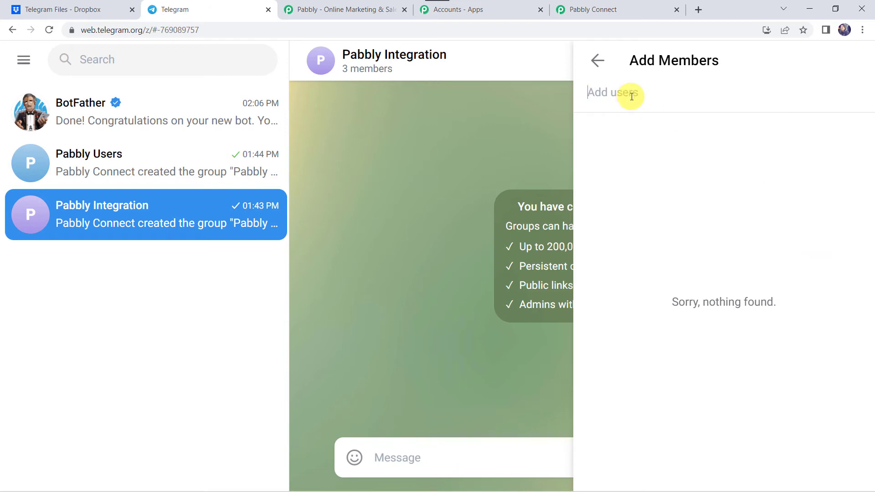
{"action": "type", "text": "Dropb"}
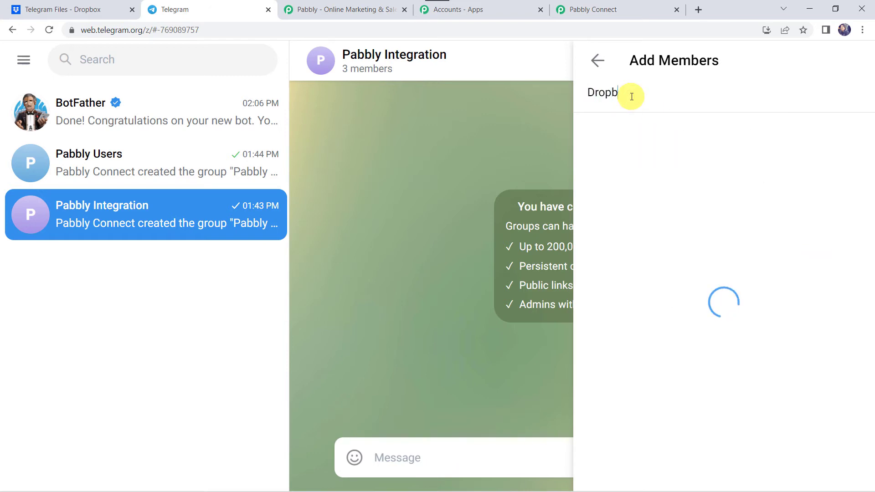
{"action": "type", "text": "ox_1"}
{"action": "left_click", "coordinate": [600, 154]}
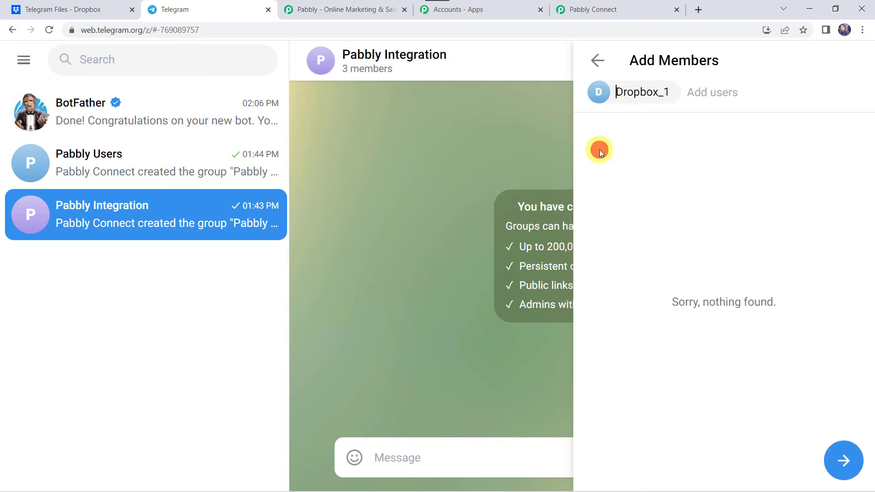
{"action": "left_click", "coordinate": [840, 463]}
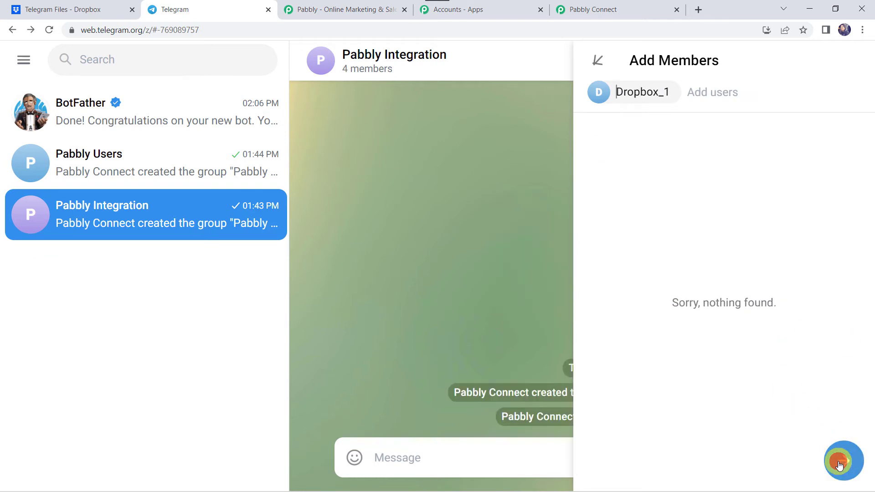
{"action": "scroll", "coordinate": [666, 317], "scroll_direction": "down", "scroll_amount": 3}
{"action": "scroll", "coordinate": [667, 318], "scroll_direction": "down", "scroll_amount": 3}
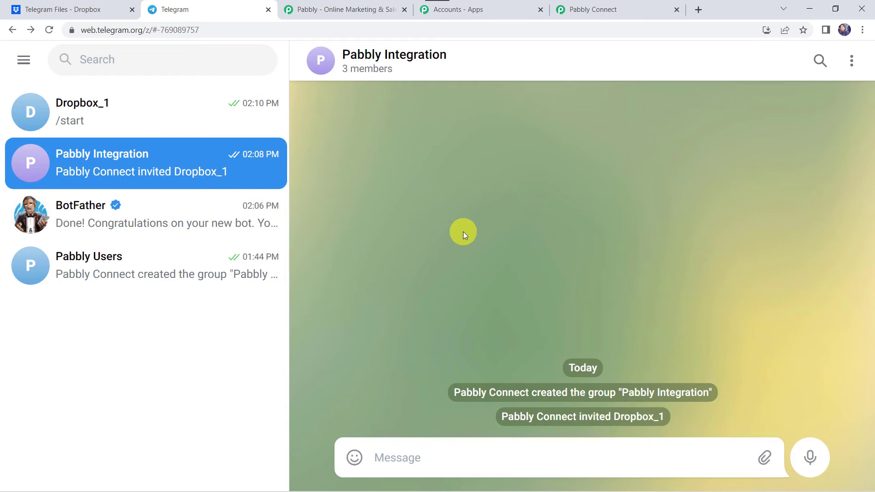
Step: Copy the Pabbly Integration group's ID, including its minus sign, from Telegram's web address into the Chat ID field in Pabbly Connect
{"action": "left_click", "coordinate": [613, 6]}
{"action": "left_click", "coordinate": [419, 254]}
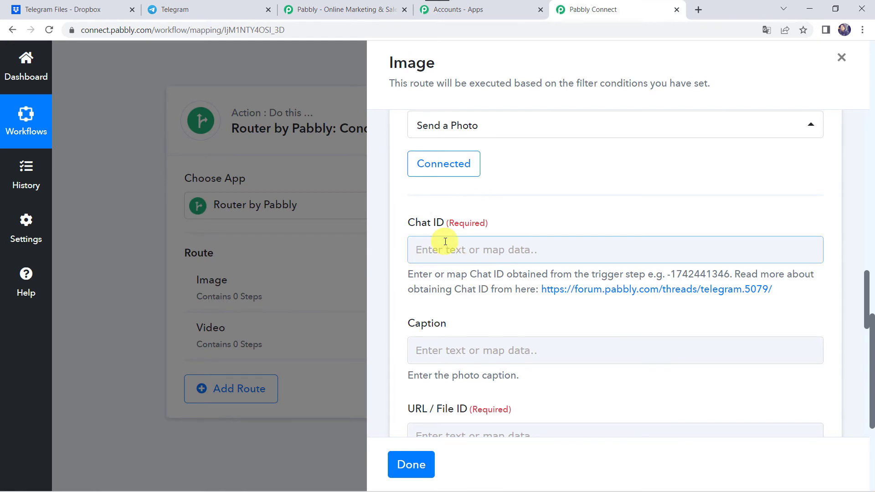
{"action": "left_click", "coordinate": [214, 10]}
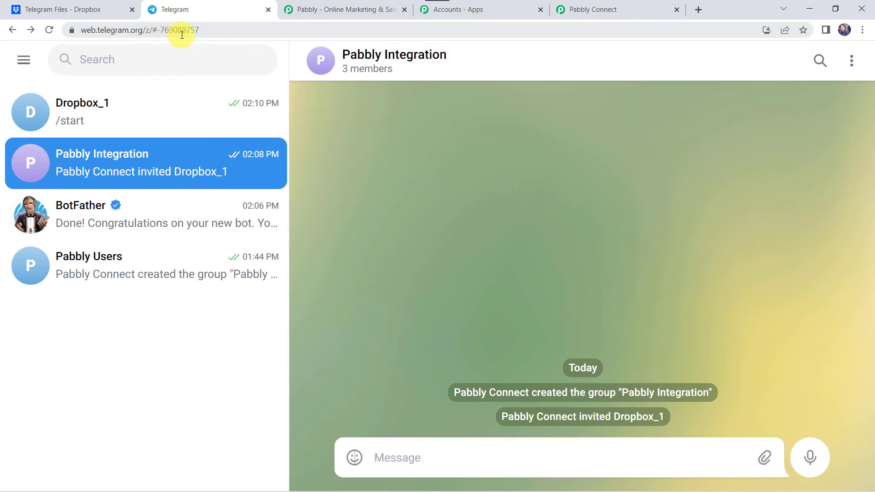
{"action": "left_click", "coordinate": [203, 33]}
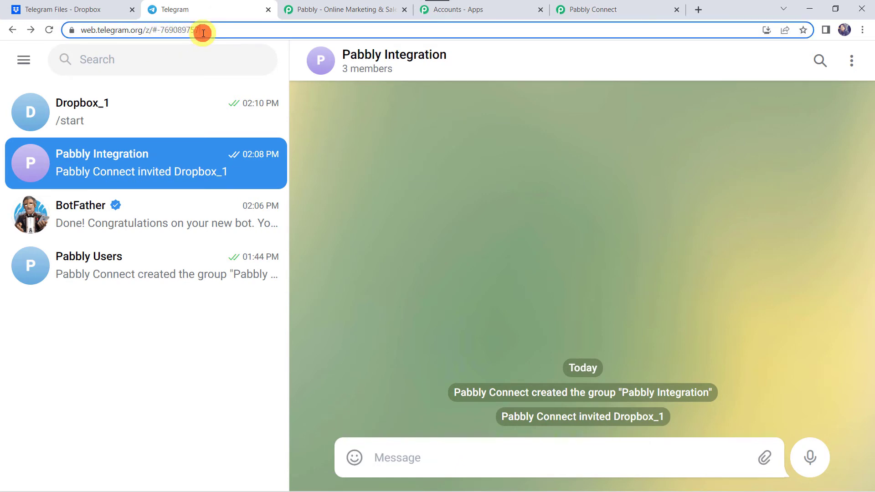
{"action": "left_click", "coordinate": [159, 34]}
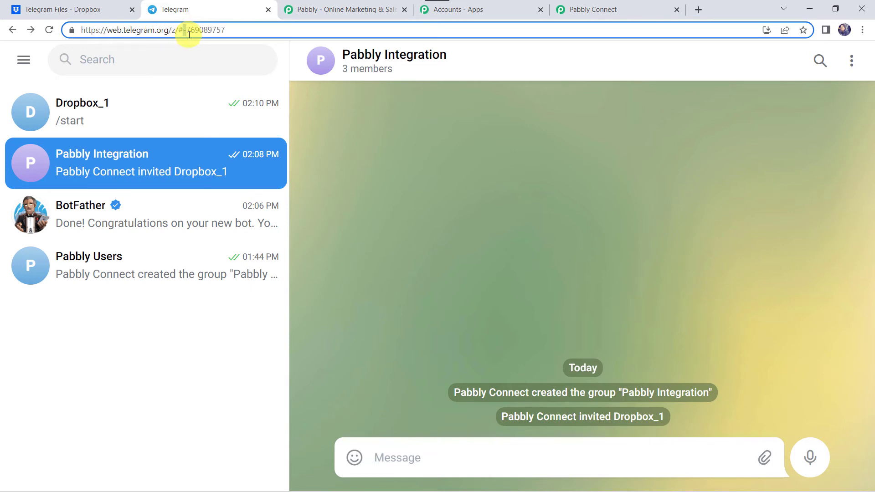
{"action": "left_click", "coordinate": [644, 9]}
{"action": "left_click", "coordinate": [447, 246]}
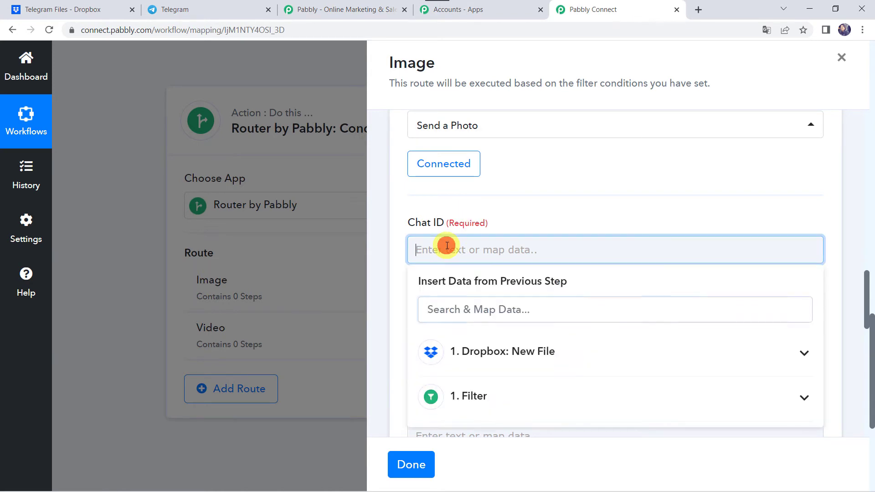
{"action": "key", "text": "ctrl+v"}
{"action": "left_click", "coordinate": [555, 206]}
Step: Map the photo's Caption to Res1 Name from the Dropbox: New File step
{"action": "scroll", "coordinate": [555, 206], "scroll_direction": "down", "scroll_amount": 2}
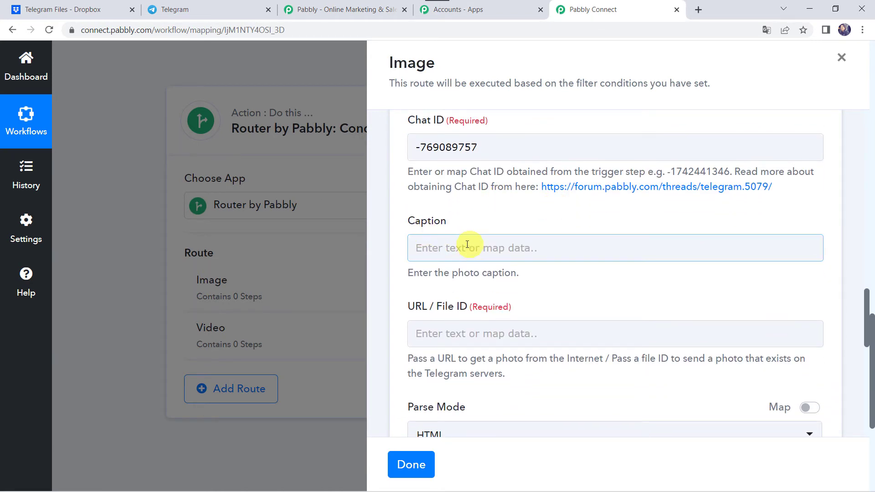
{"action": "left_click", "coordinate": [455, 246]}
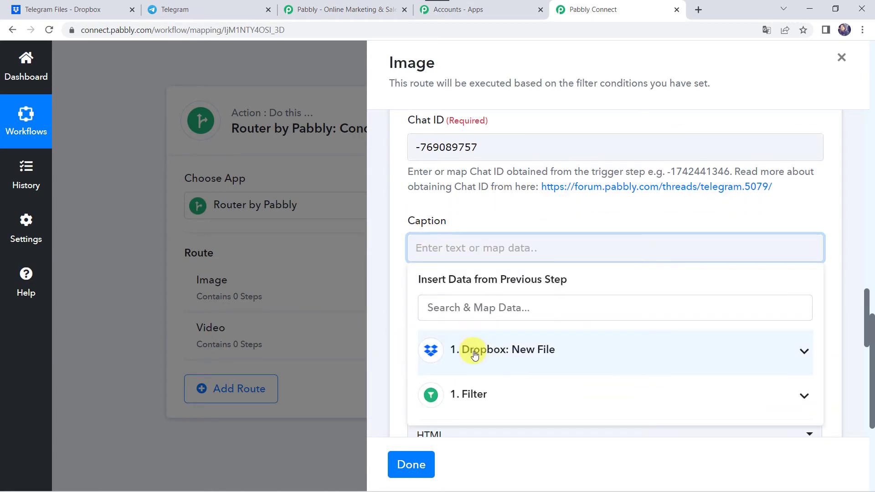
{"action": "left_click", "coordinate": [476, 355]}
{"action": "scroll", "coordinate": [475, 392], "scroll_direction": "down", "scroll_amount": 2}
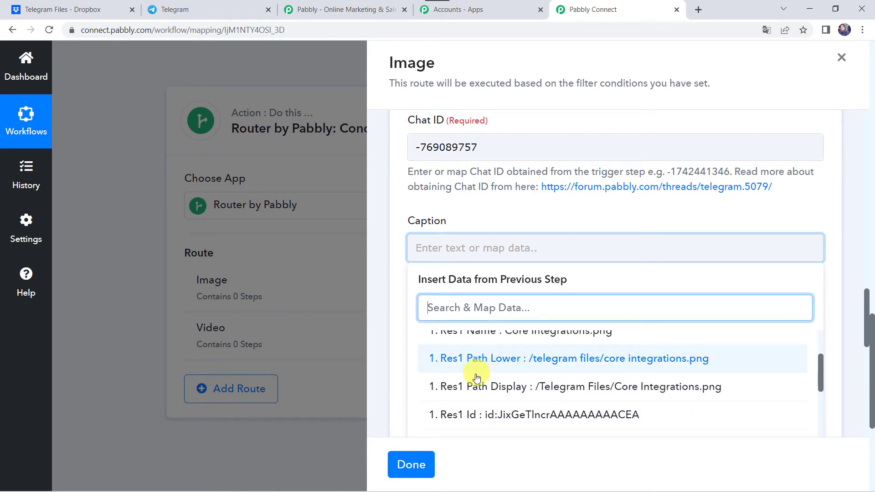
{"action": "scroll", "coordinate": [475, 378], "scroll_direction": "up", "scroll_amount": 1}
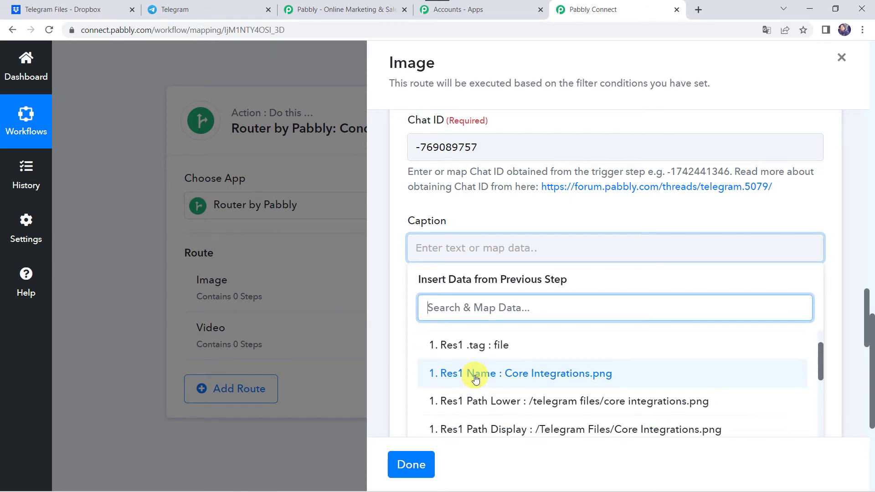
{"action": "left_click", "coordinate": [501, 379]}
{"action": "left_click", "coordinate": [540, 209]}
Step: Map URL / File ID to Res3 Shareable Link from the Dropbox: New File step
{"action": "scroll", "coordinate": [541, 210], "scroll_direction": "down", "scroll_amount": 2}
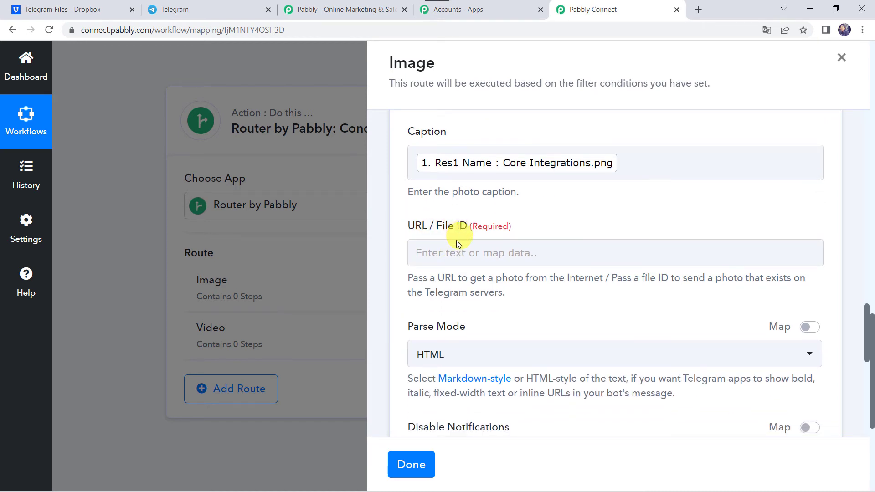
{"action": "left_click", "coordinate": [434, 266]}
{"action": "left_click", "coordinate": [483, 254]}
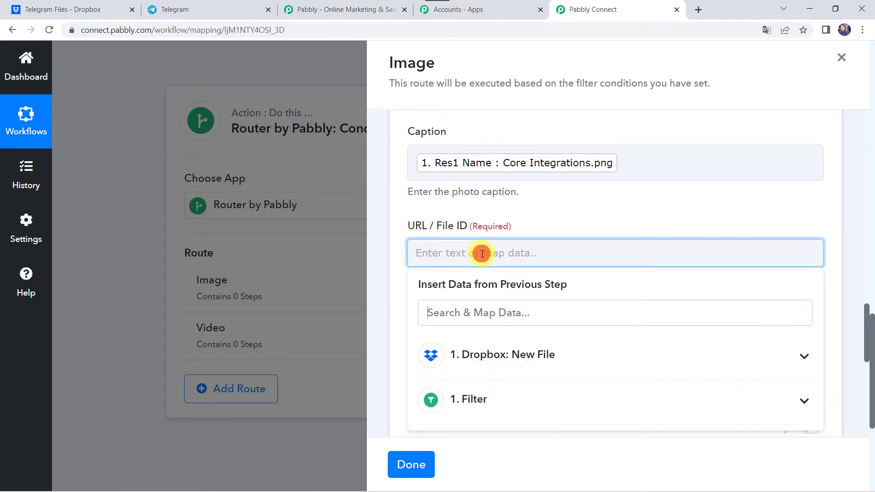
{"action": "left_click", "coordinate": [474, 349]}
{"action": "scroll", "coordinate": [474, 348], "scroll_direction": "down", "scroll_amount": 3}
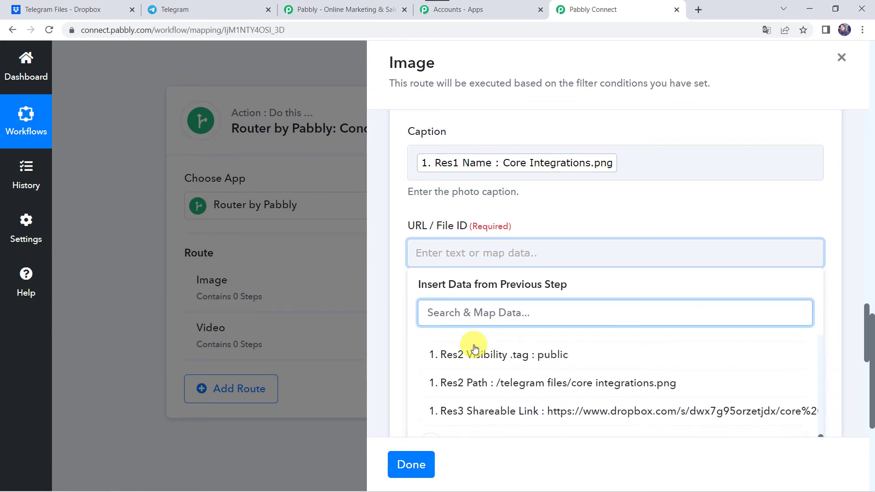
{"action": "scroll", "coordinate": [474, 348], "scroll_direction": "down", "scroll_amount": 1}
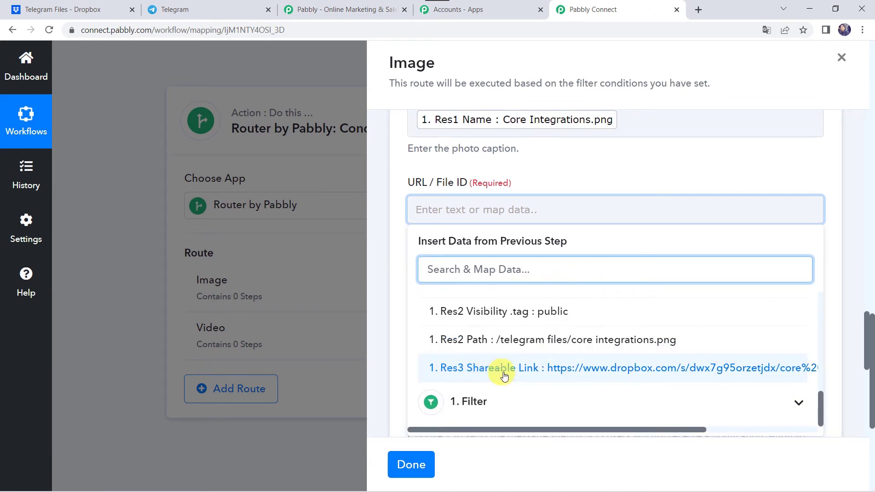
{"action": "left_click", "coordinate": [526, 370]}
{"action": "left_click", "coordinate": [537, 210]}
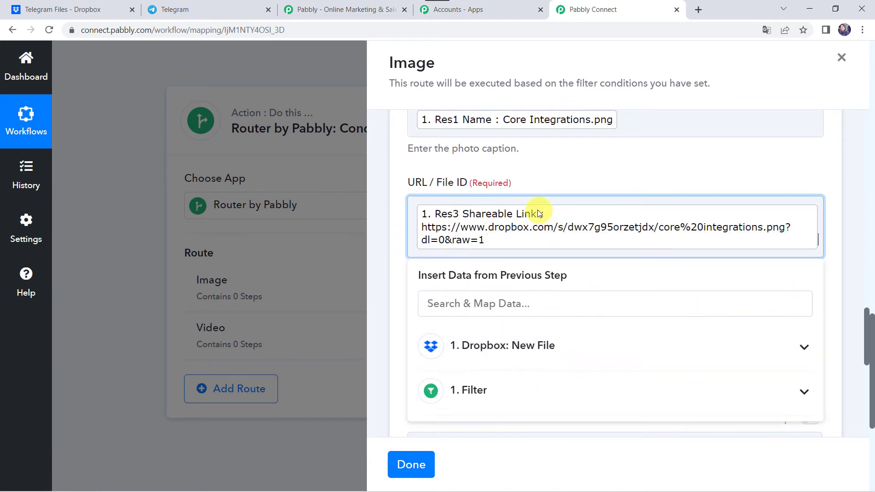
{"action": "left_click", "coordinate": [581, 180]}
Step: Choose No for Disable Notifications in the Image route's photo action, then save it and send a test request
{"action": "scroll", "coordinate": [581, 179], "scroll_direction": "down", "scroll_amount": 1}
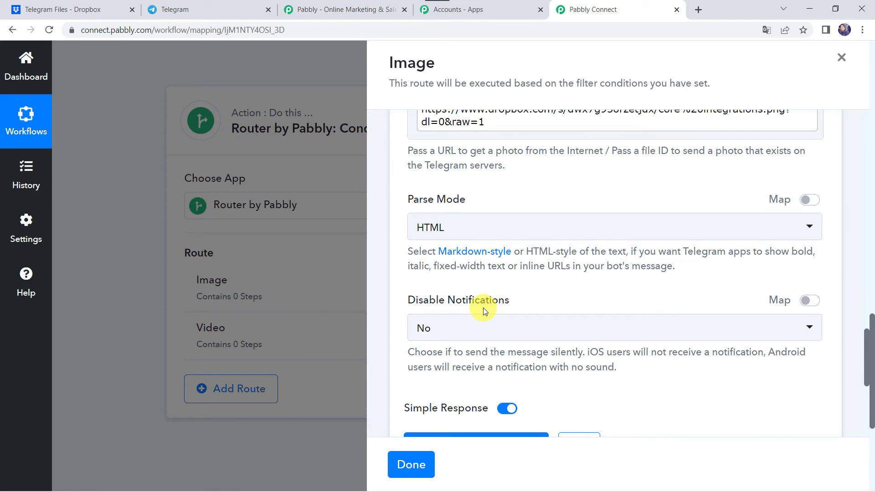
{"action": "left_click", "coordinate": [467, 331]}
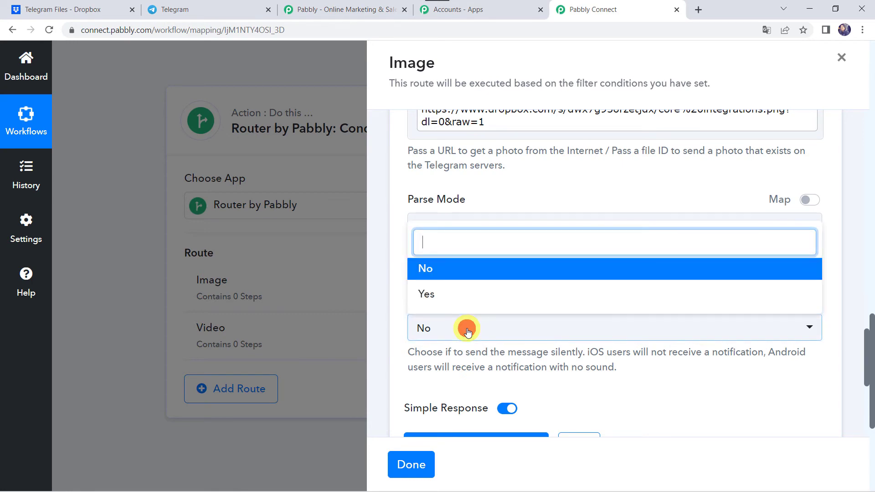
{"action": "left_click", "coordinate": [430, 267]}
{"action": "scroll", "coordinate": [430, 267], "scroll_direction": "down", "scroll_amount": 3}
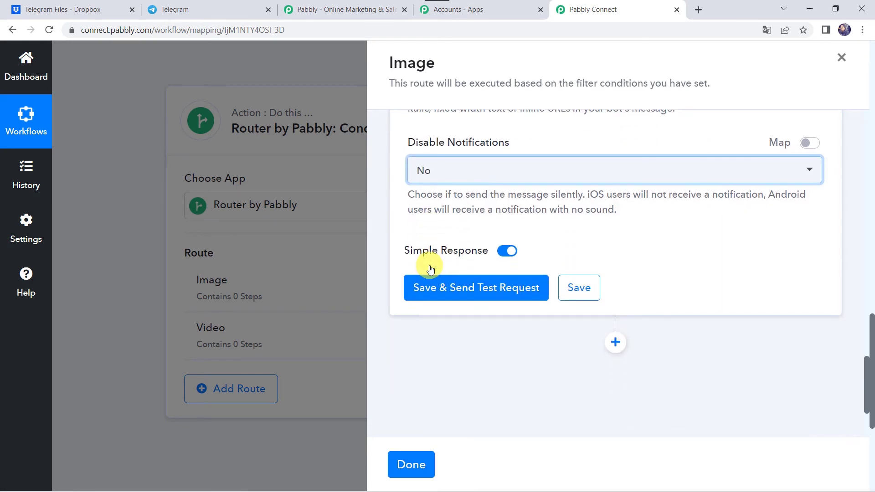
{"action": "left_click", "coordinate": [463, 295]}
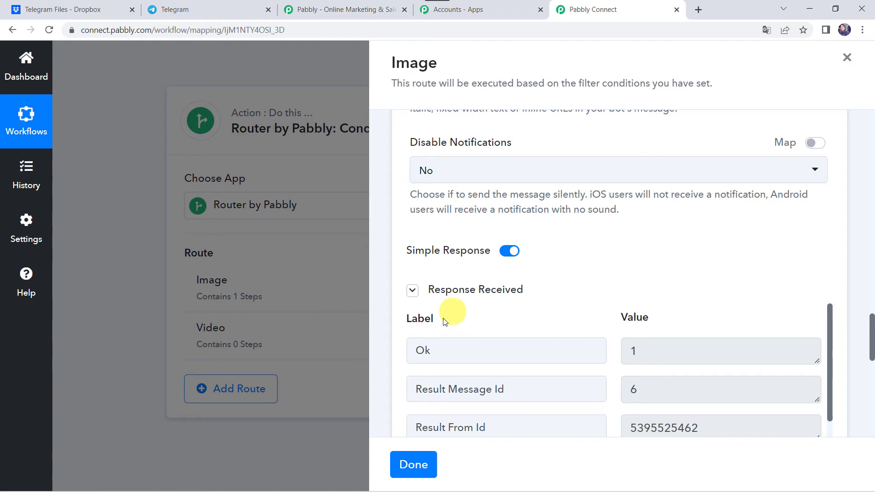
Step: Finish the Image route and check the Pabbly Integration group in Telegram for the test photo
{"action": "left_click", "coordinate": [420, 468]}
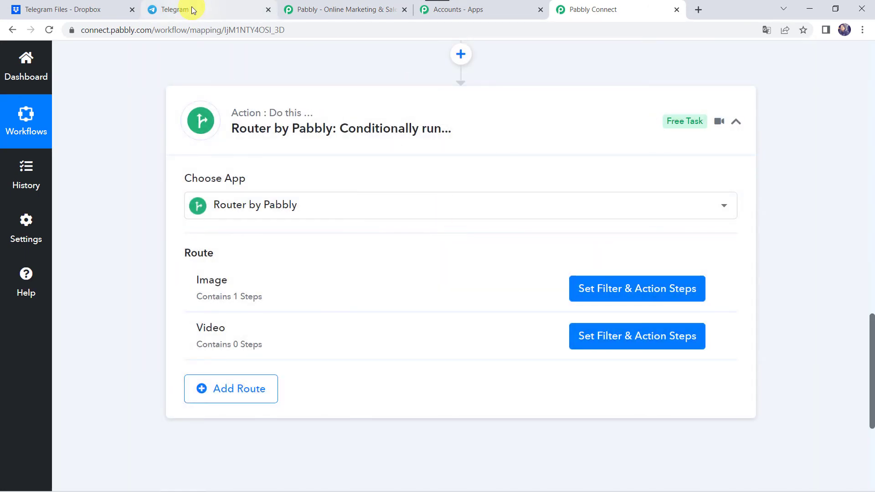
{"action": "left_click", "coordinate": [192, 9]}
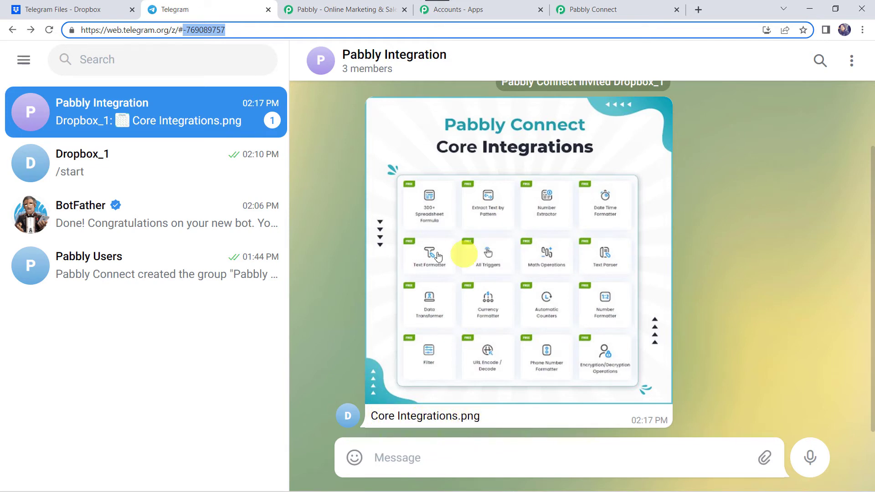
{"action": "left_click", "coordinate": [606, 13]}
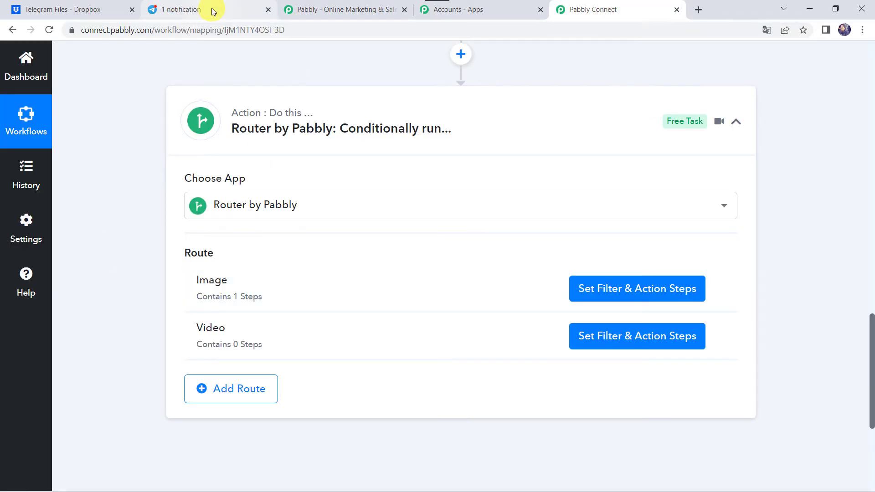
Step: Upload River-Drone Shots.mp4 from the Videos folder to the Telegram Files folder in Dropbox
{"action": "scroll", "coordinate": [264, 256], "scroll_direction": "down", "scroll_amount": 1}
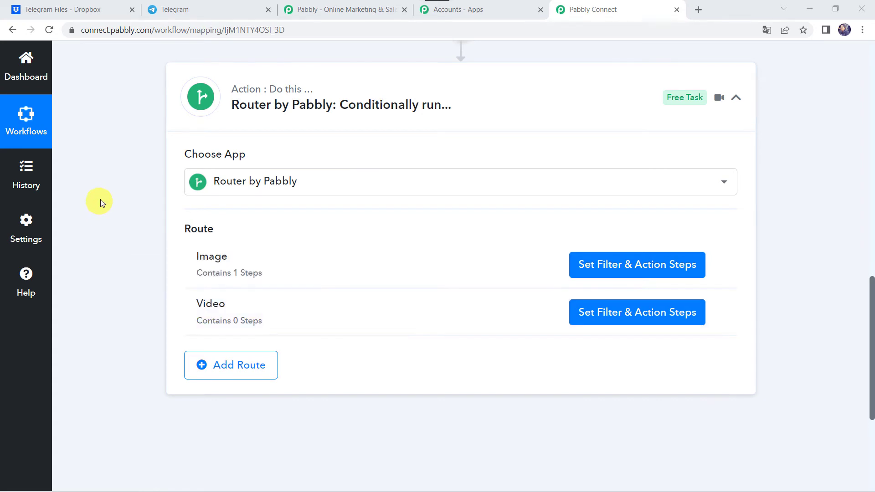
{"action": "scroll", "coordinate": [101, 199], "scroll_direction": "up", "scroll_amount": 1}
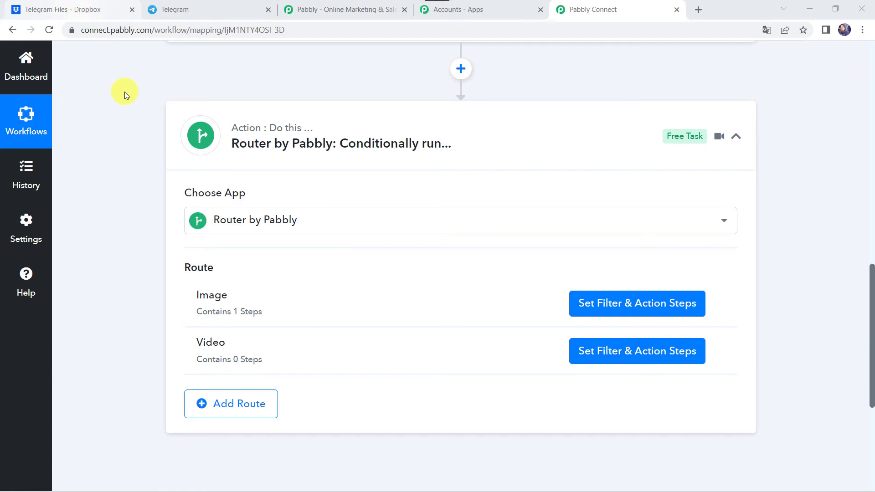
{"action": "scroll", "coordinate": [125, 92], "scroll_direction": "up", "scroll_amount": 8}
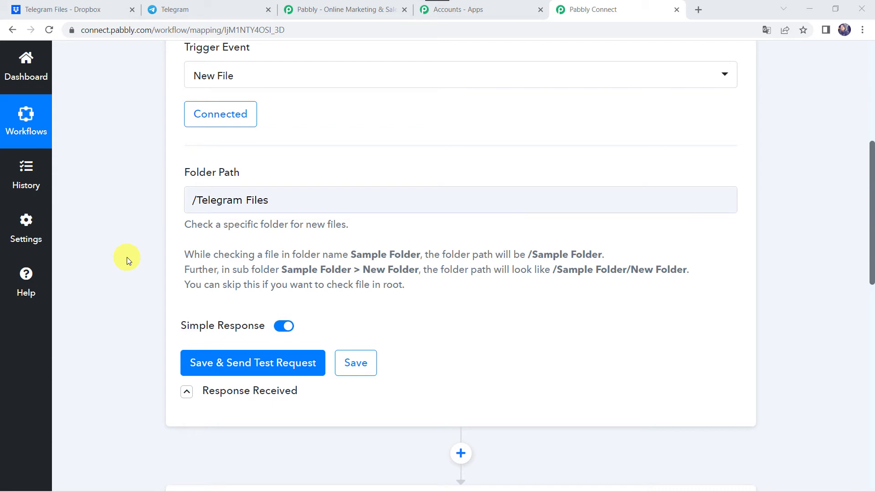
{"action": "left_click", "coordinate": [78, 10]}
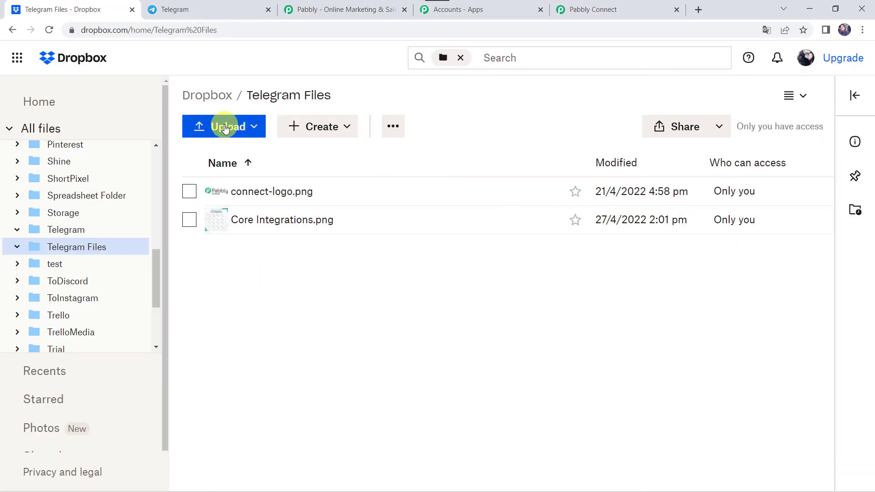
{"action": "left_click", "coordinate": [225, 128]}
{"action": "left_click", "coordinate": [229, 159]}
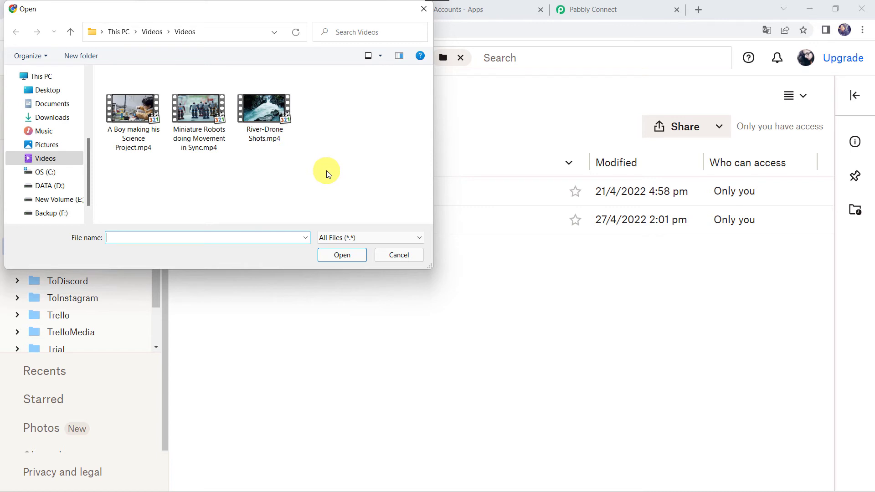
{"action": "double_click", "coordinate": [256, 132]}
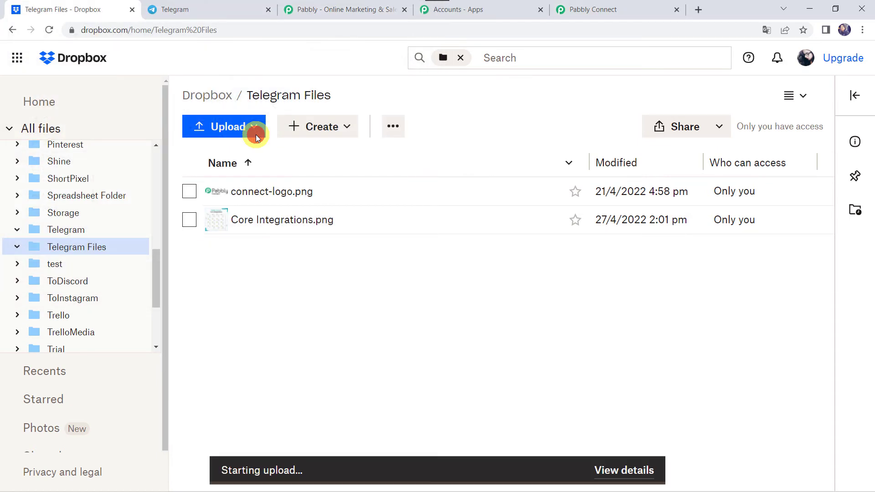
{"action": "left_click", "coordinate": [255, 135]}
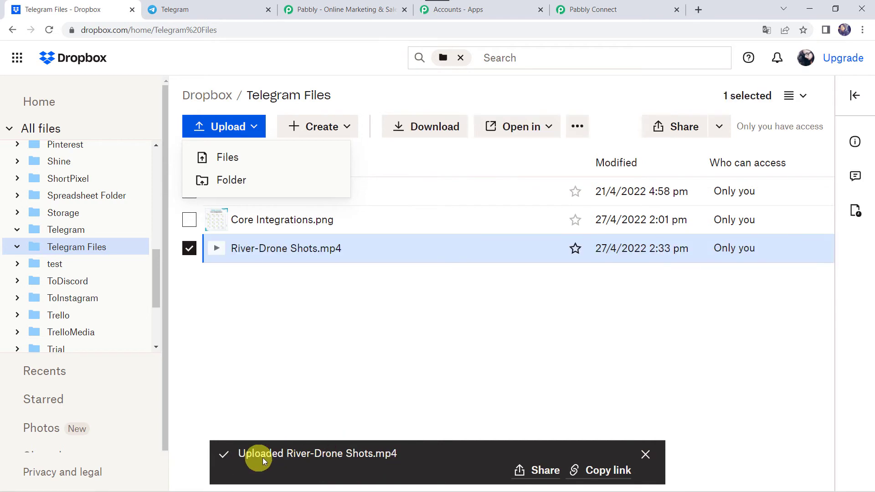
{"action": "left_click", "coordinate": [319, 321]}
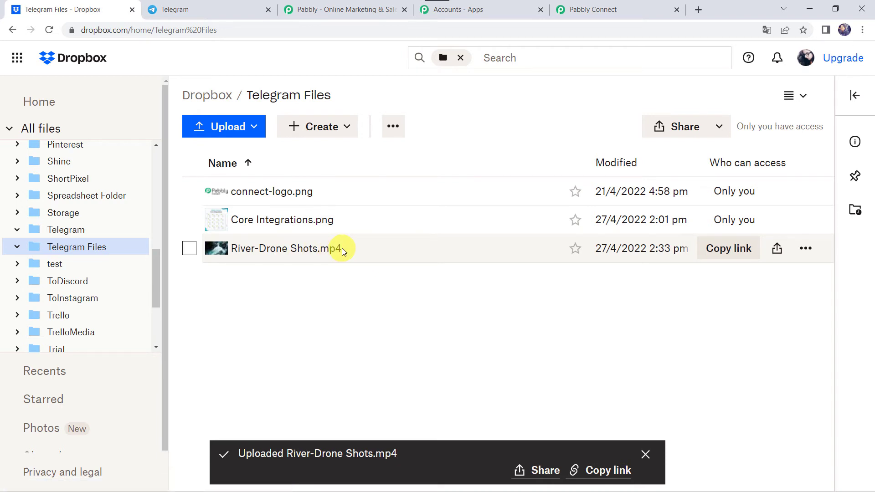
Step: Return to Pabbly Connect, rerun the test request for the Dropbox New File trigger, and review the received file data
{"action": "left_click", "coordinate": [627, 10]}
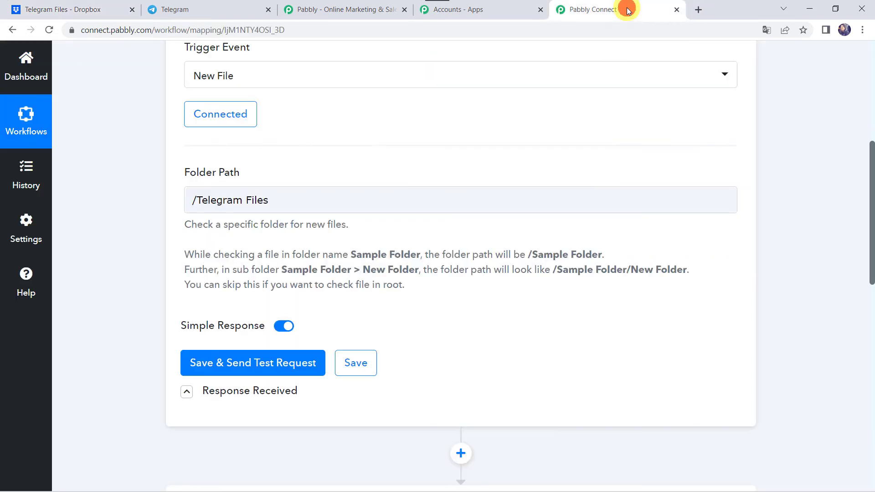
{"action": "left_click", "coordinate": [256, 364]}
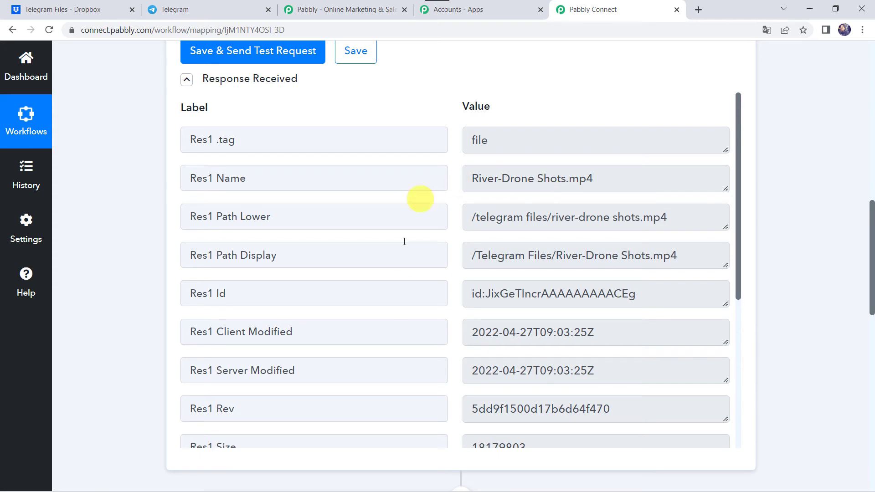
{"action": "scroll", "coordinate": [400, 327], "scroll_direction": "down", "scroll_amount": 10}
{"action": "scroll", "coordinate": [401, 326], "scroll_direction": "down", "scroll_amount": 1}
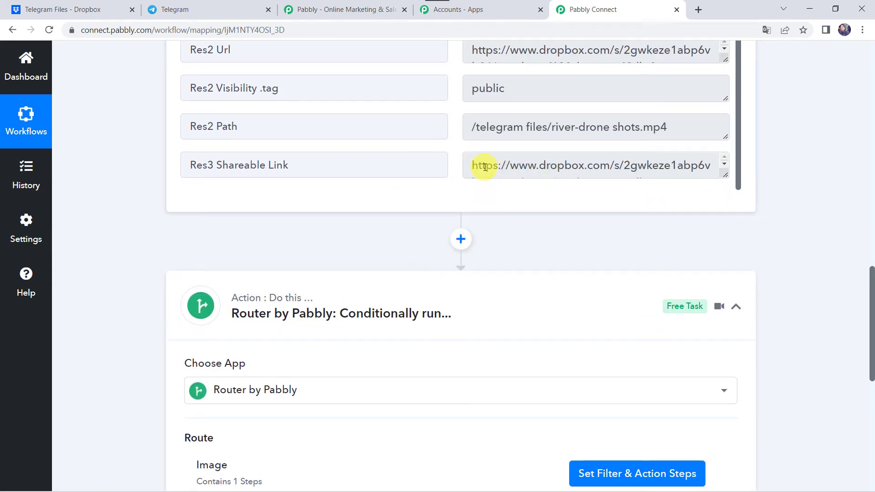
Step: Open the Video route's filter and set its label to Res1 Name from the Dropbox: New File step
{"action": "scroll", "coordinate": [129, 373], "scroll_direction": "down", "scroll_amount": 5}
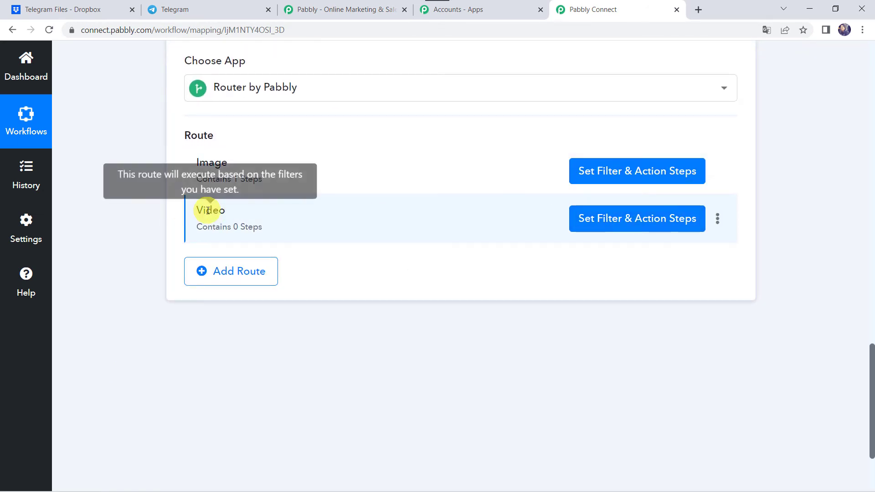
{"action": "left_click", "coordinate": [637, 228]}
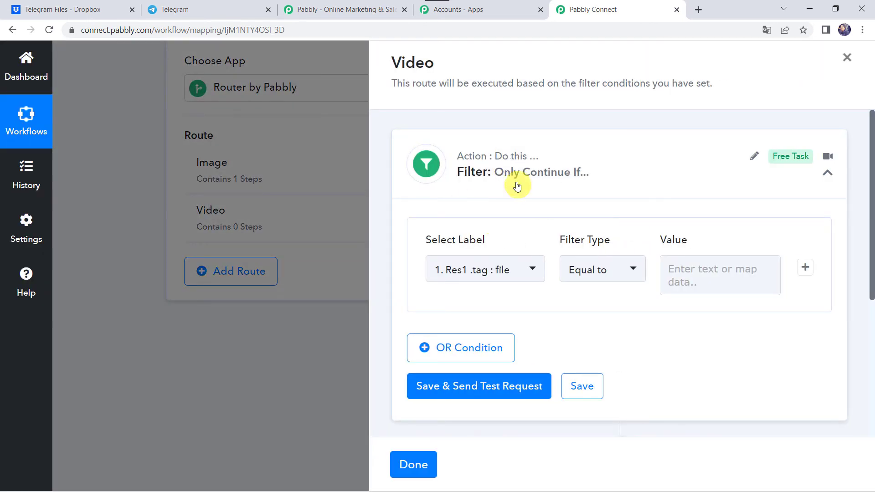
{"action": "left_click", "coordinate": [468, 271]}
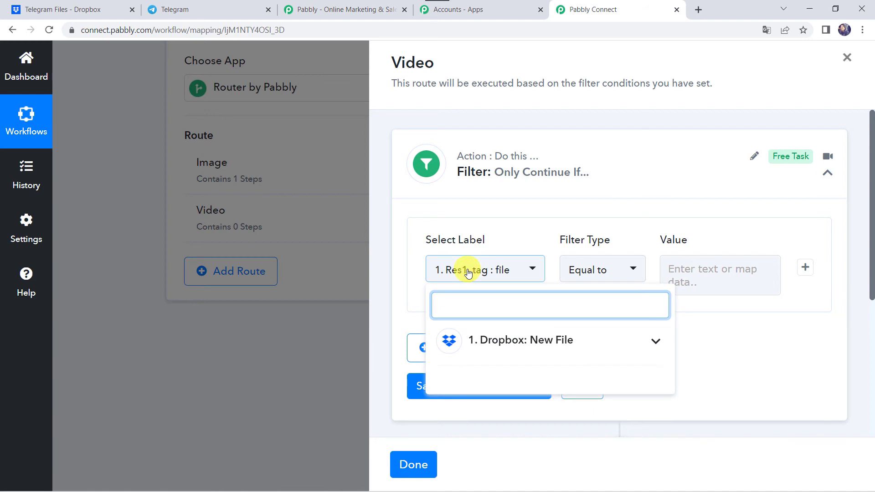
{"action": "left_click", "coordinate": [491, 347]}
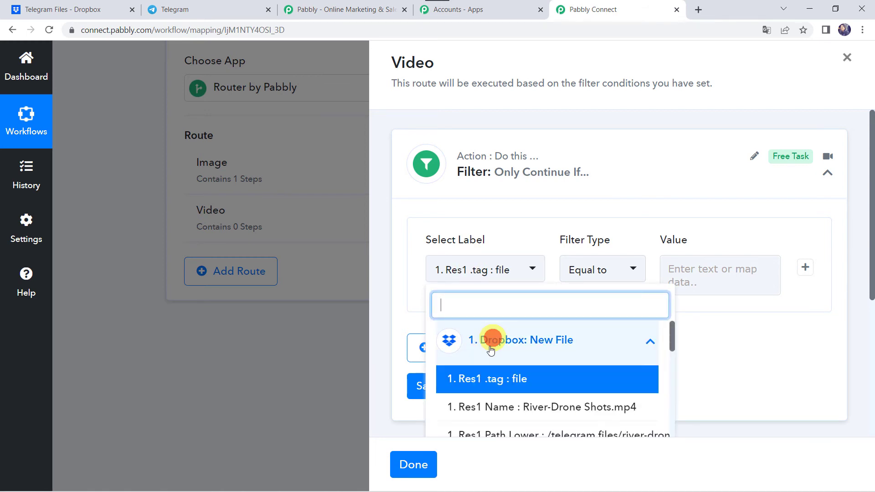
{"action": "left_click", "coordinate": [488, 407]}
Step: Set the Video filter's type to Contains with the value mp4, then save it and send a test request
{"action": "left_click", "coordinate": [587, 280]}
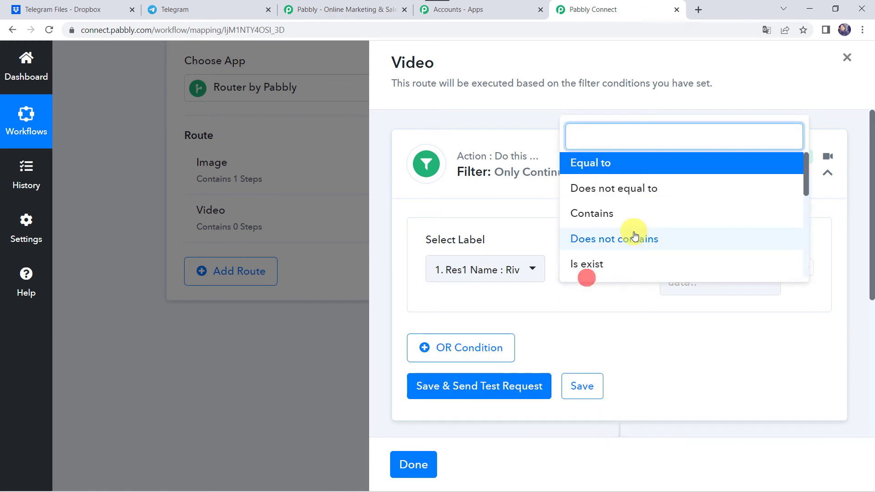
{"action": "left_click", "coordinate": [624, 213]}
{"action": "left_click", "coordinate": [684, 263]}
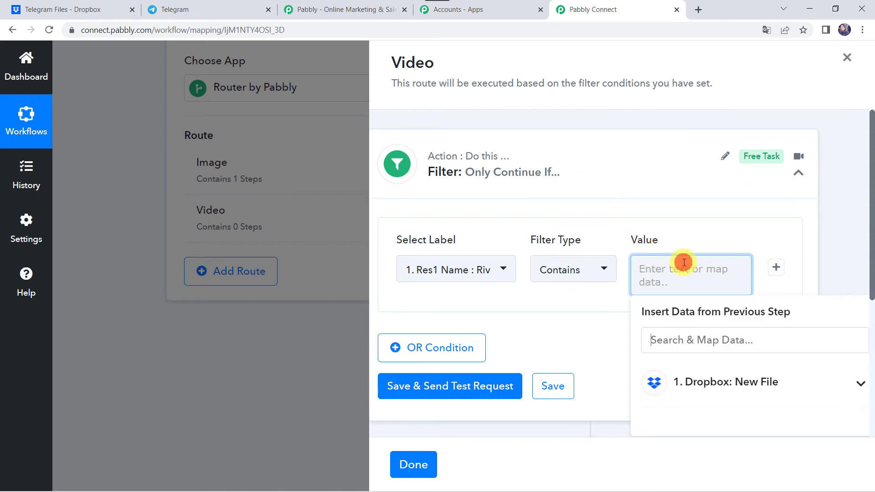
{"action": "type", "text": "mp4"}
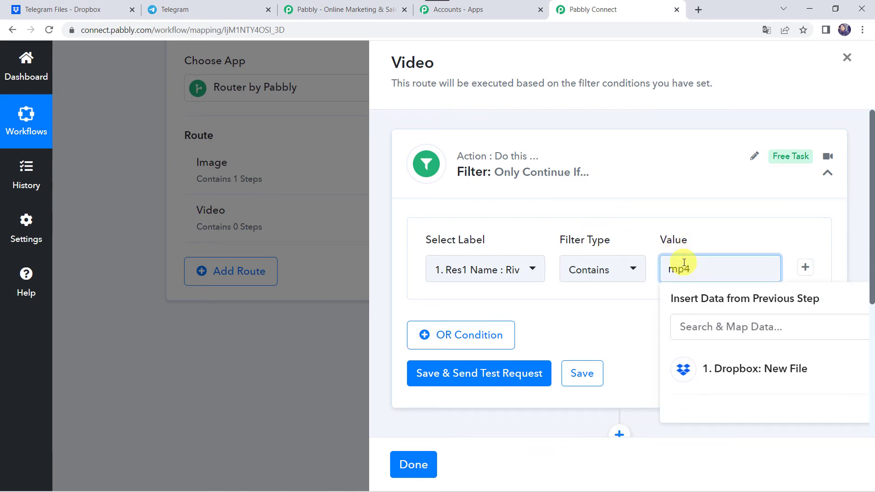
{"action": "left_click", "coordinate": [701, 212]}
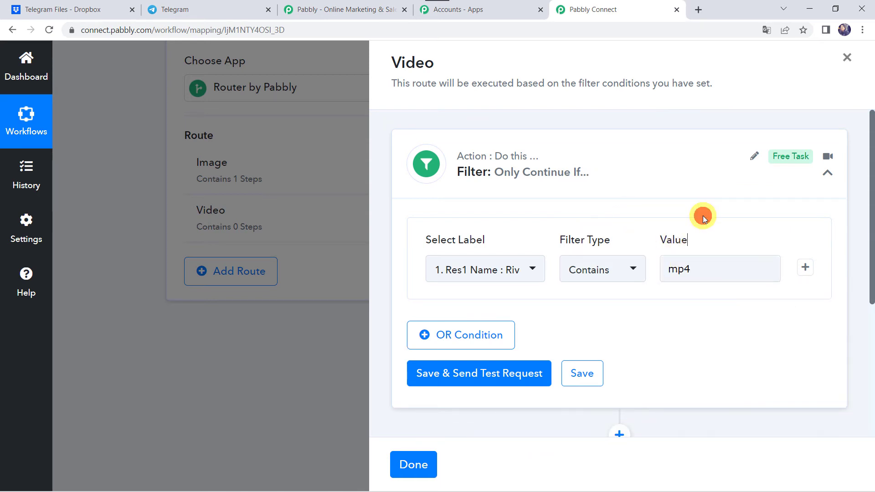
{"action": "left_click", "coordinate": [489, 375]}
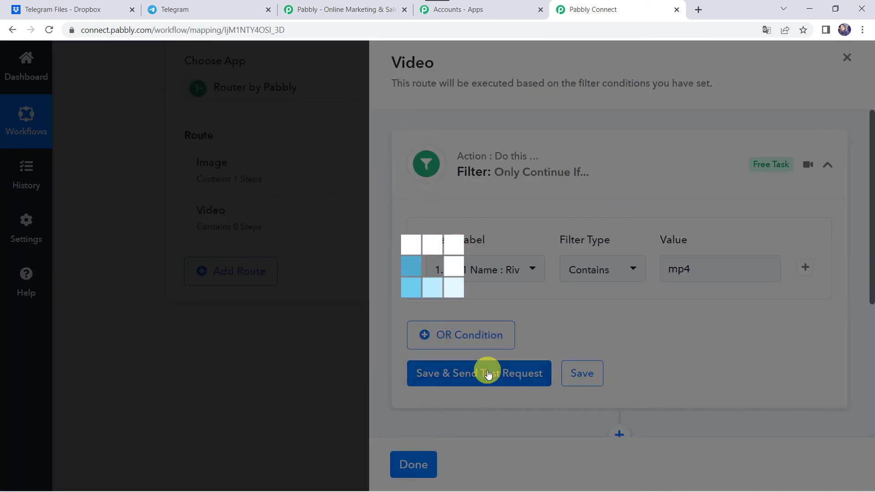
{"action": "scroll", "coordinate": [625, 332], "scroll_direction": "down", "scroll_amount": 3}
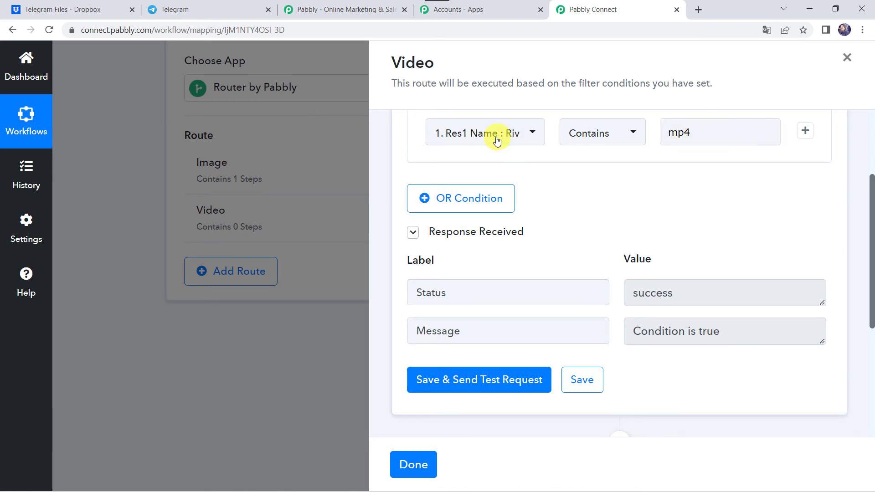
Step: Add a Telegram Bot action with the Send a Video event to the Video route and open its connection settings
{"action": "scroll", "coordinate": [621, 313], "scroll_direction": "down", "scroll_amount": 3}
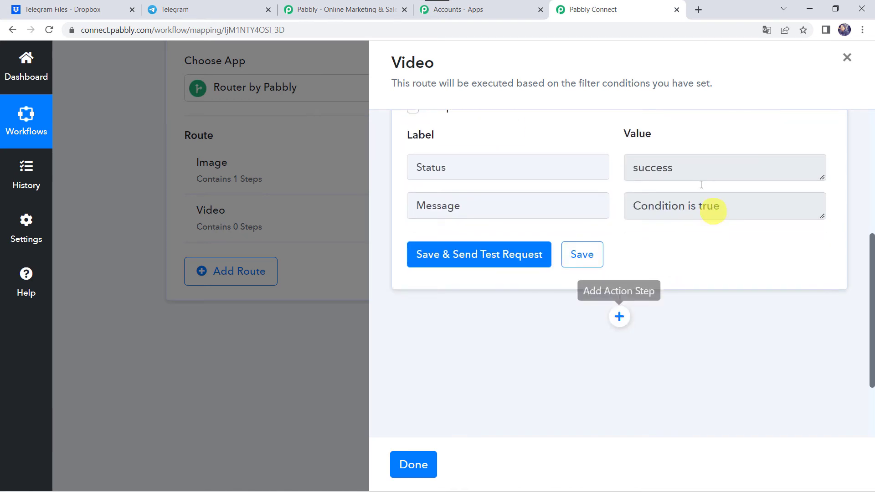
{"action": "left_click", "coordinate": [617, 316]}
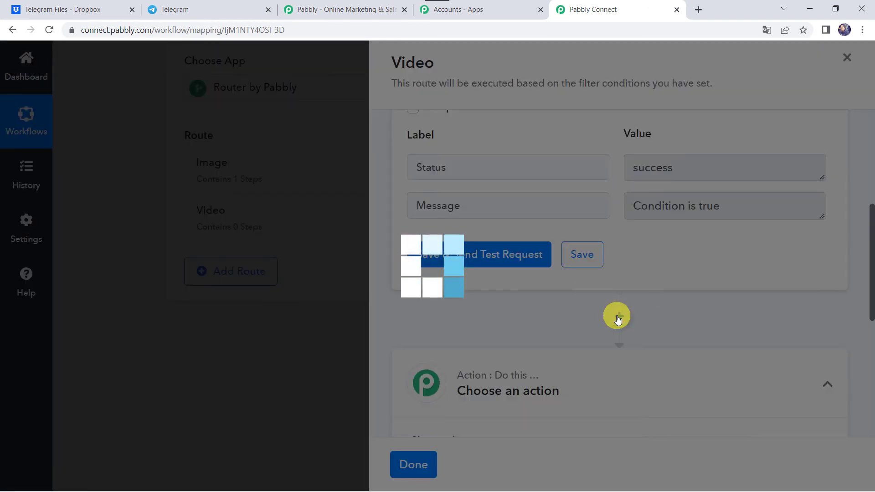
{"action": "scroll", "coordinate": [618, 318], "scroll_direction": "down", "scroll_amount": 2}
{"action": "type", "text": "Tel"}
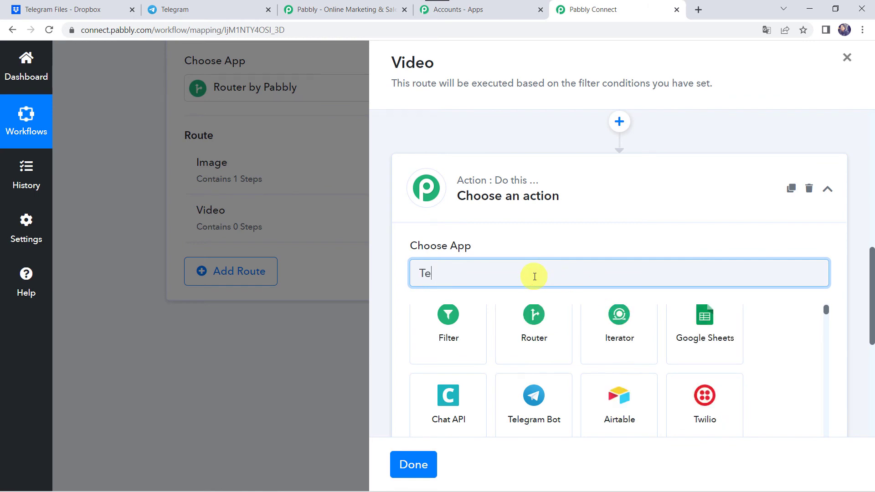
{"action": "left_click", "coordinate": [452, 359]}
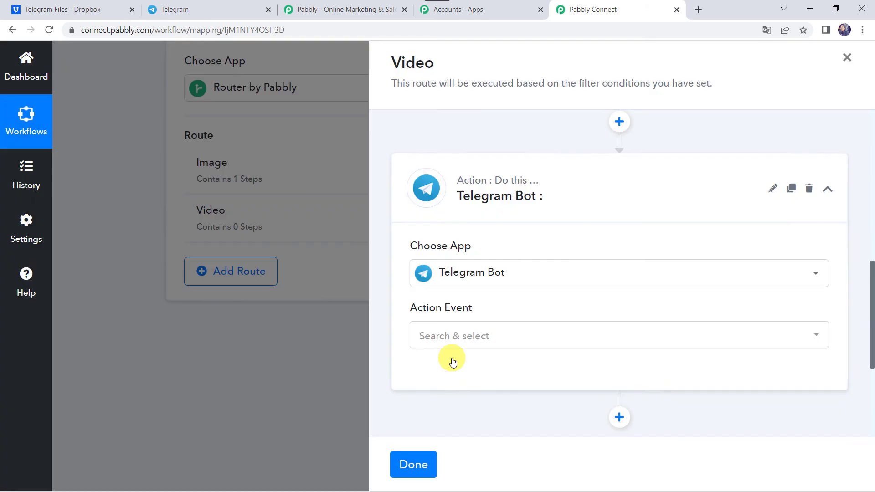
{"action": "left_click", "coordinate": [455, 335]}
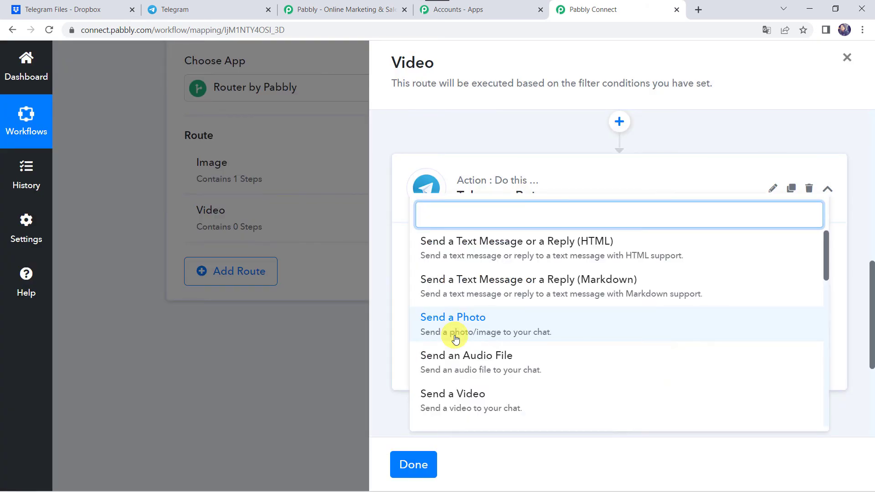
{"action": "left_click", "coordinate": [486, 397]}
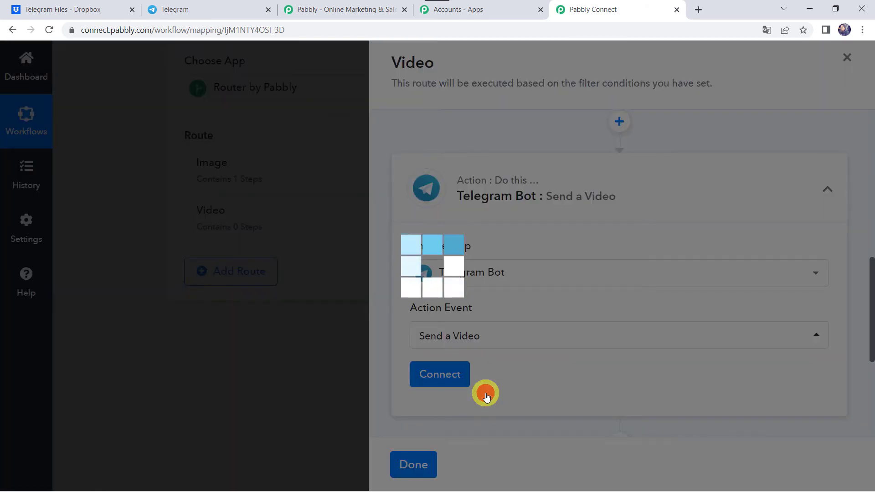
{"action": "left_click", "coordinate": [436, 382]}
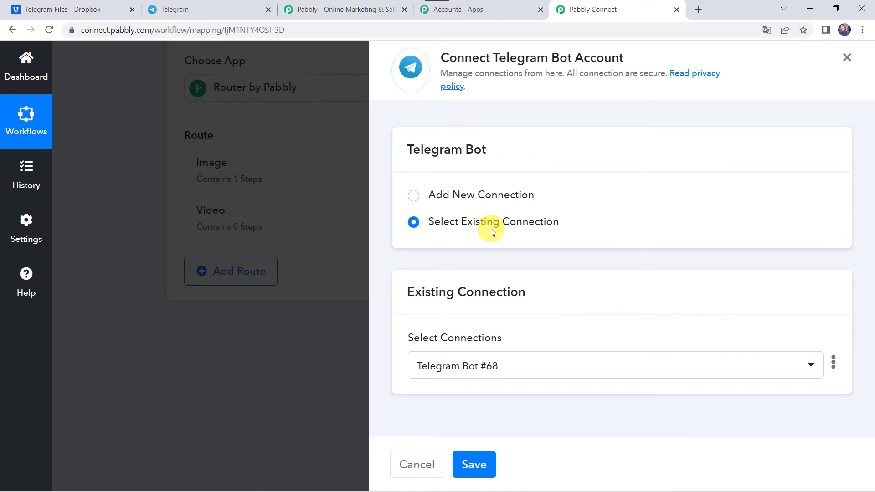
Step: Connect the Video route's Send a Video action using the existing connection Telegram Bot #68
{"action": "left_click", "coordinate": [476, 468]}
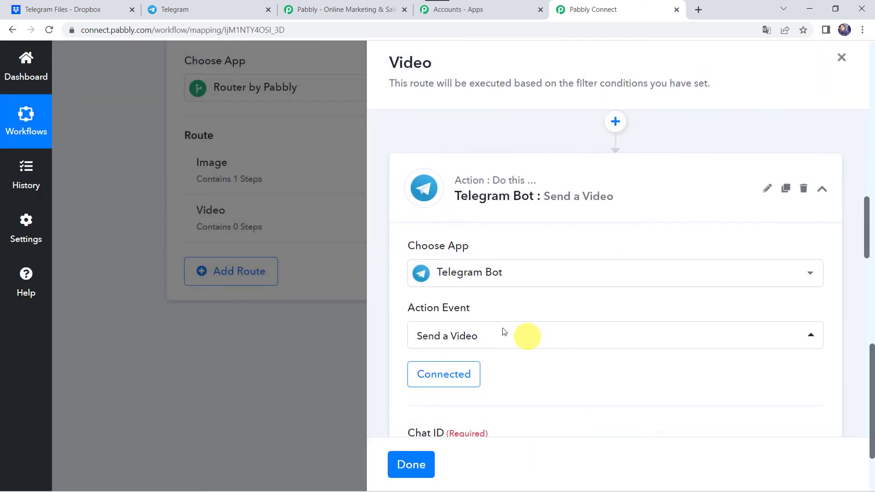
{"action": "left_click", "coordinate": [523, 335]}
{"action": "scroll", "coordinate": [504, 327], "scroll_direction": "down", "scroll_amount": 2}
{"action": "scroll", "coordinate": [504, 327], "scroll_direction": "down", "scroll_amount": 3}
Step: Copy the Pabbly Integration group's chat ID from its Telegram web address and enter it as the Chat ID in Pabbly Connect's Send a Video action
{"action": "left_click", "coordinate": [446, 268]}
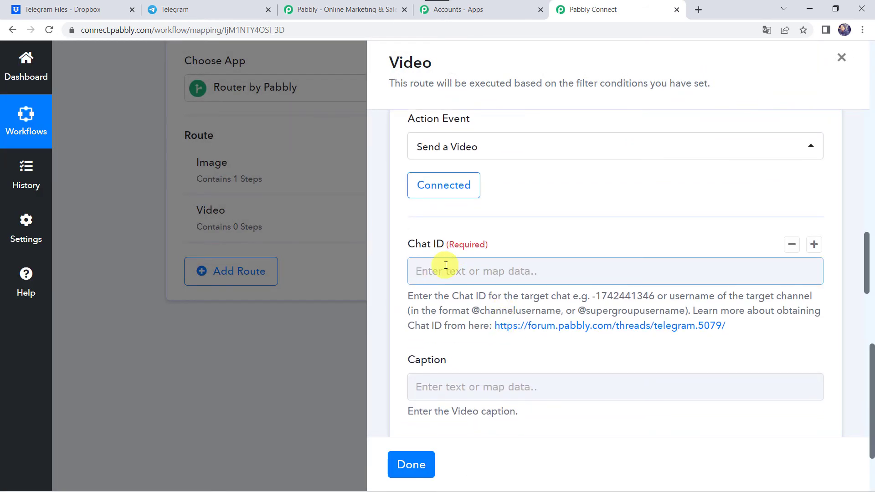
{"action": "left_click", "coordinate": [224, 6]}
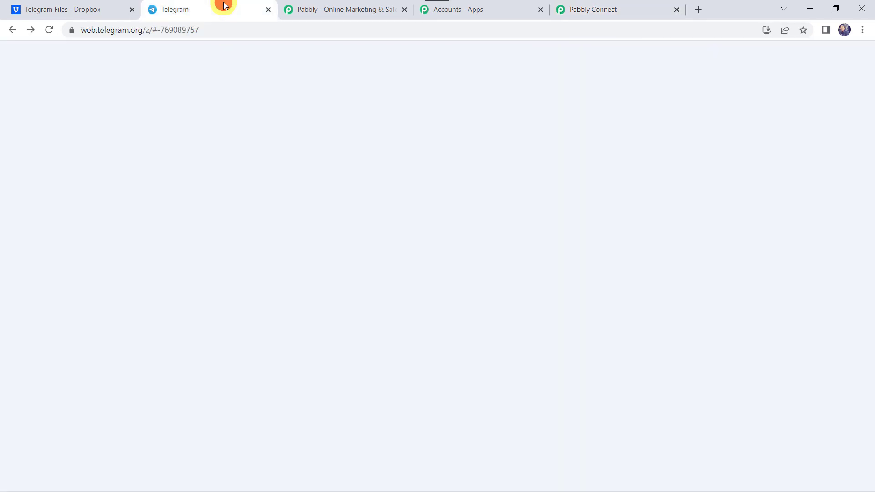
{"action": "left_click", "coordinate": [156, 30]}
{"action": "left_click", "coordinate": [171, 32]}
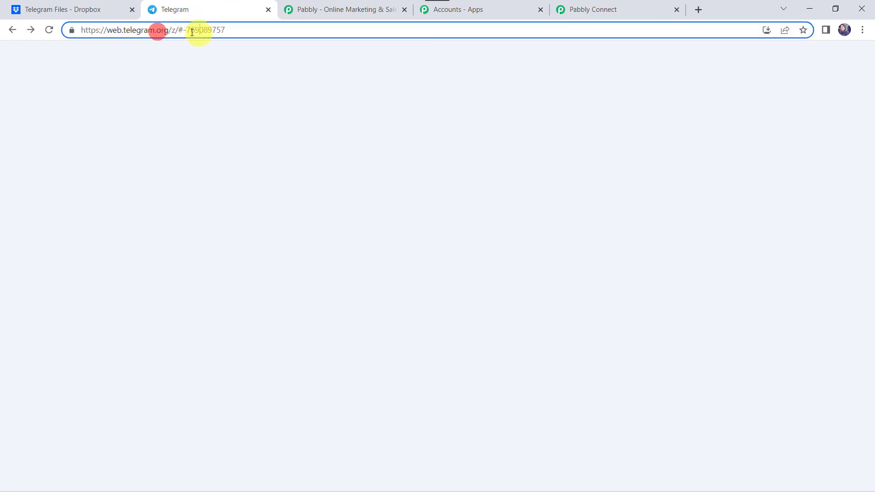
{"action": "left_click_drag", "start_coordinate": [183, 31], "coordinate": [243, 33]}
{"action": "key", "text": "ctrl+c"}
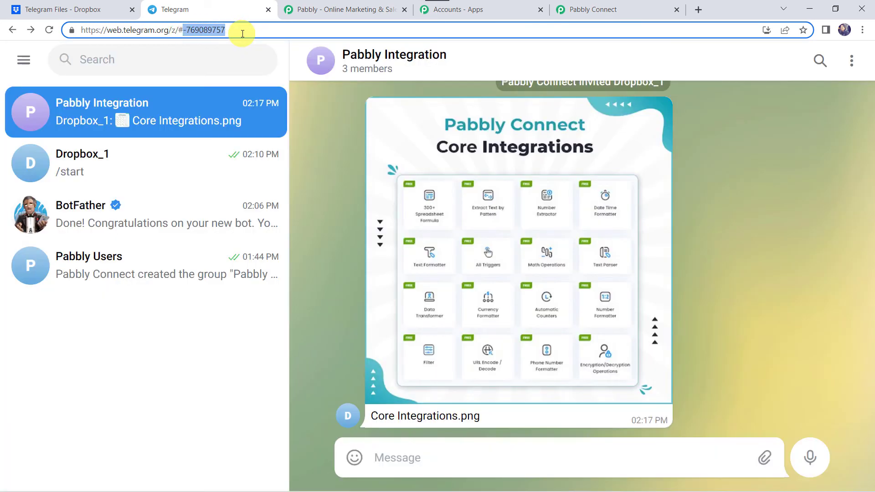
{"action": "left_click", "coordinate": [600, 11]}
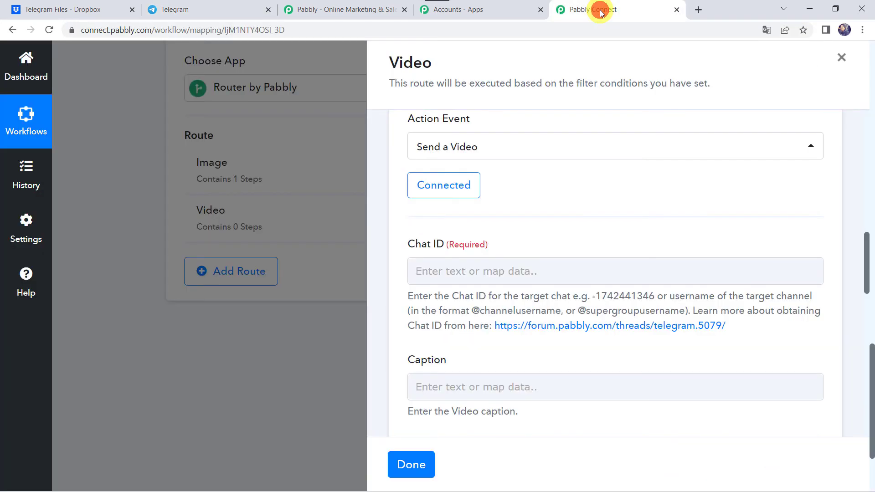
{"action": "left_click", "coordinate": [479, 268]}
{"action": "key", "text": "ctrl+v"}
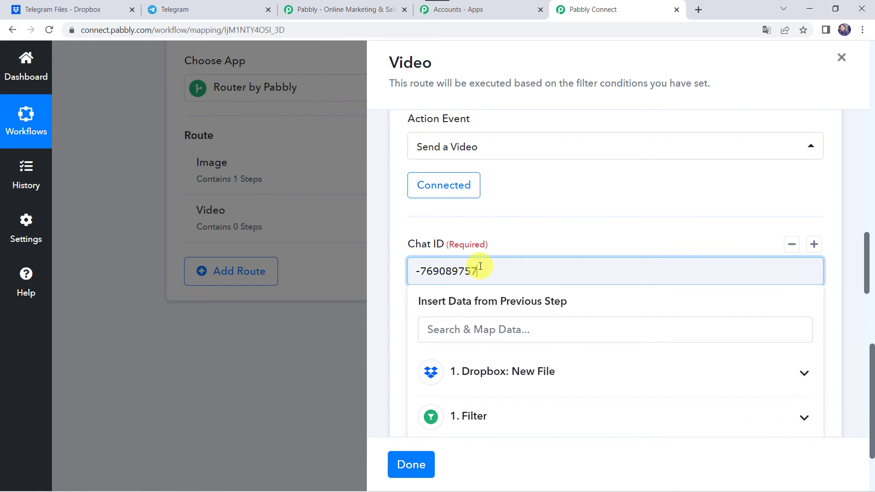
{"action": "left_click", "coordinate": [532, 227]}
Step: Map the video's Caption to Res1 Name from the Dropbox: New File step
{"action": "scroll", "coordinate": [502, 214], "scroll_direction": "down", "scroll_amount": 3}
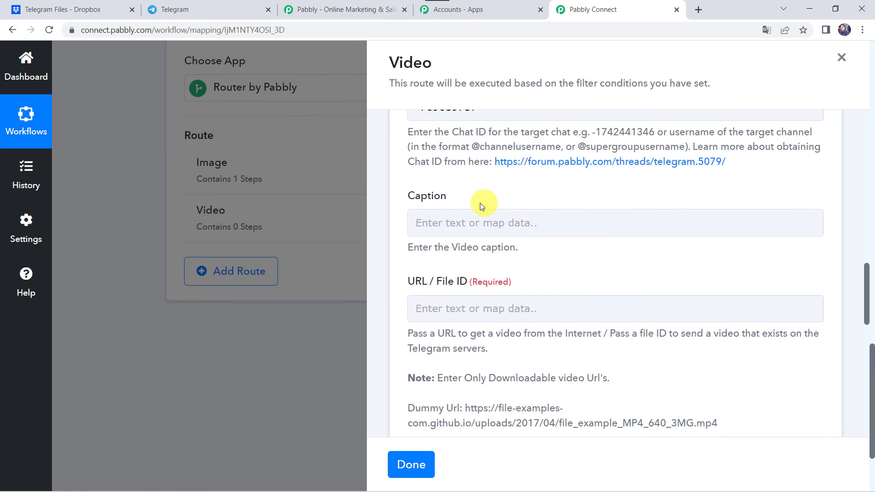
{"action": "left_click", "coordinate": [431, 226]}
{"action": "left_click", "coordinate": [489, 329]}
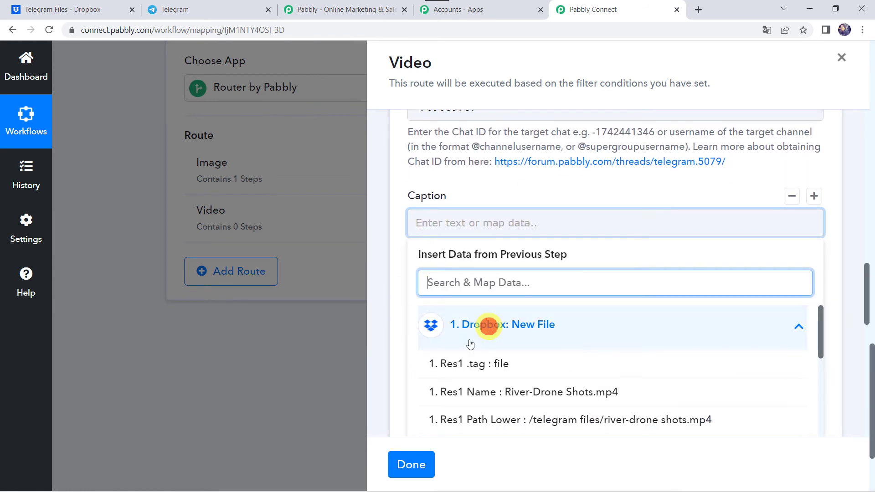
{"action": "left_click", "coordinate": [515, 393]}
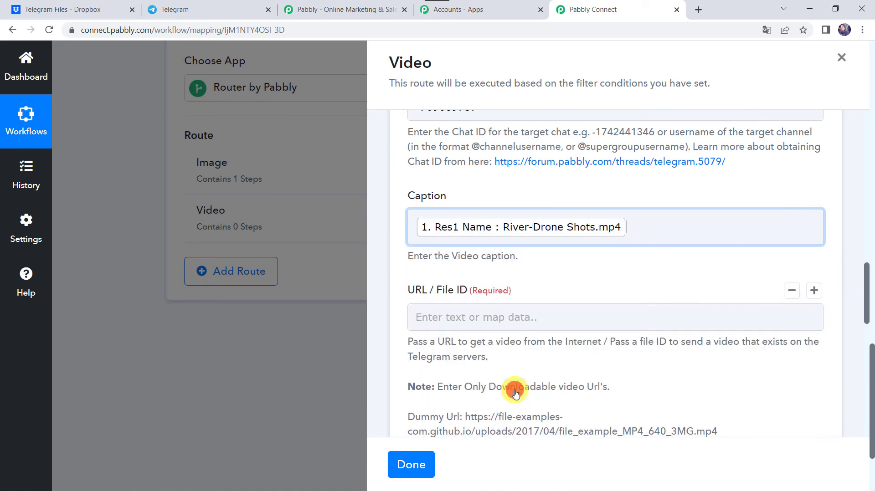
{"action": "left_click", "coordinate": [570, 190]}
Step: Map the URL / File ID to Res3 Shareable Link from the Dropbox: New File step
{"action": "left_click", "coordinate": [528, 179]}
{"action": "left_click", "coordinate": [454, 249]}
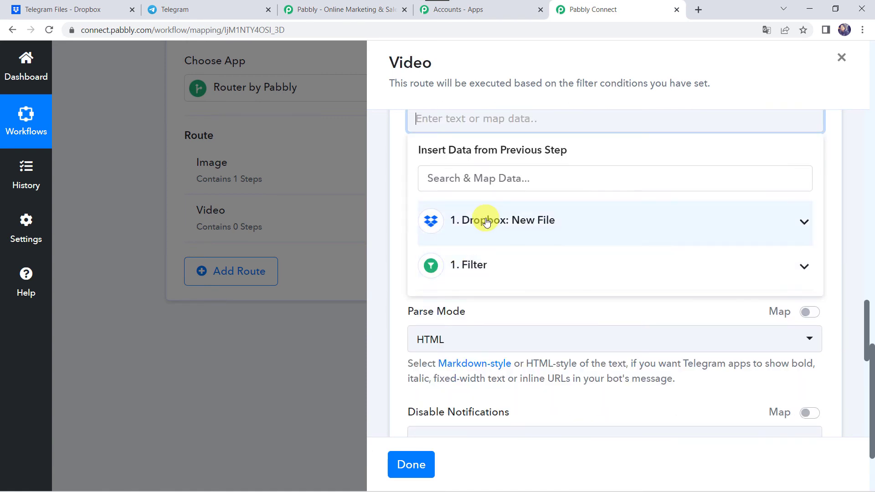
{"action": "left_click", "coordinate": [486, 221]}
{"action": "scroll", "coordinate": [490, 282], "scroll_direction": "down", "scroll_amount": 5}
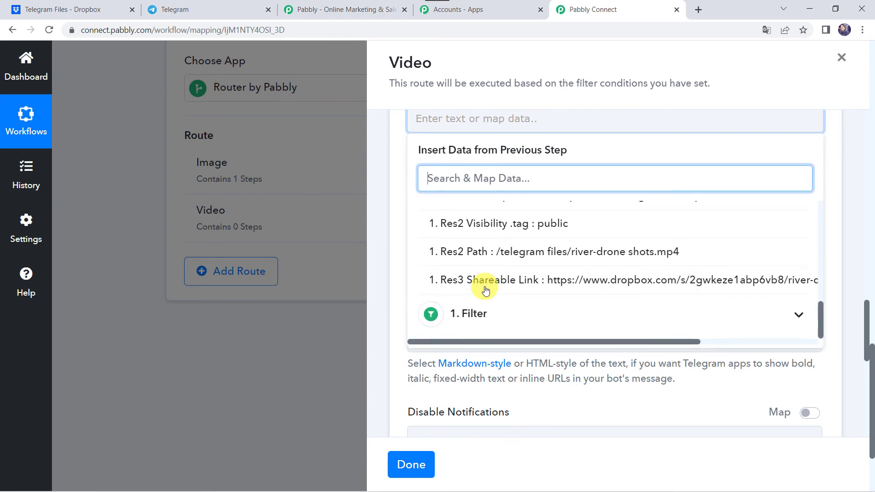
{"action": "left_click", "coordinate": [515, 282]}
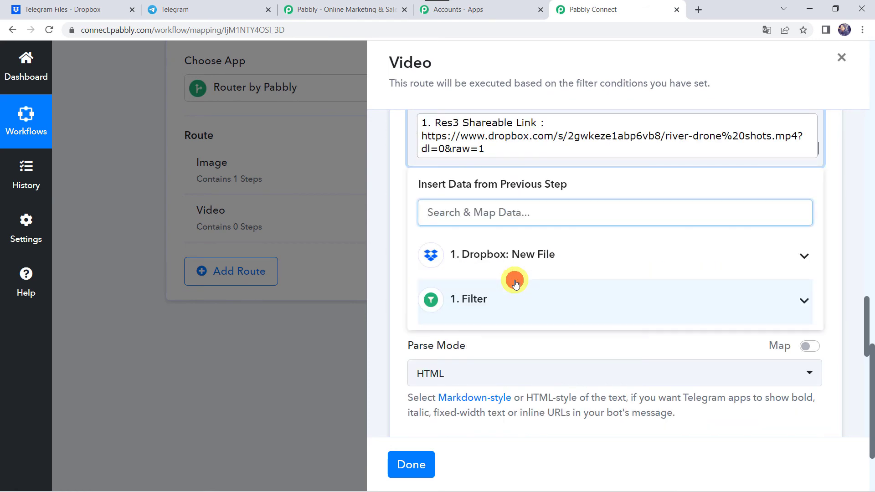
{"action": "left_click", "coordinate": [398, 202]}
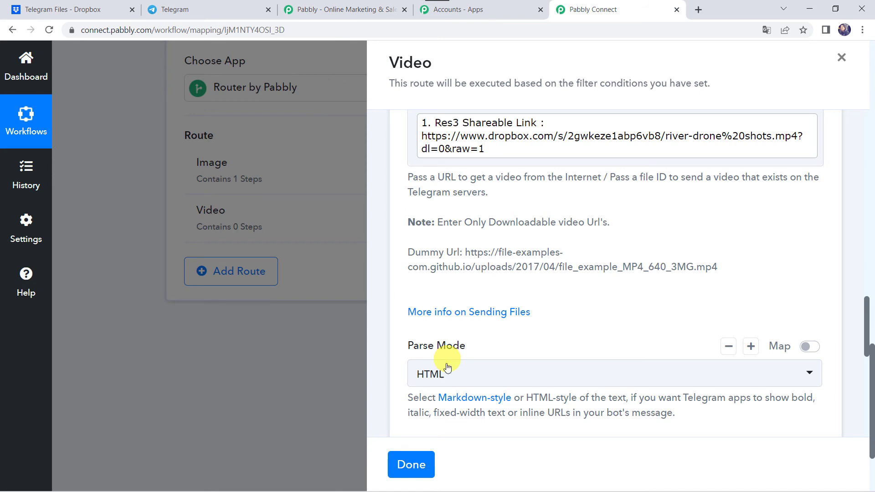
Step: Save the Send a Video action with a test request, review the response, and check the Pabbly Integration group in Telegram
{"action": "scroll", "coordinate": [451, 379], "scroll_direction": "down", "scroll_amount": 1}
{"action": "scroll", "coordinate": [449, 378], "scroll_direction": "down", "scroll_amount": 2}
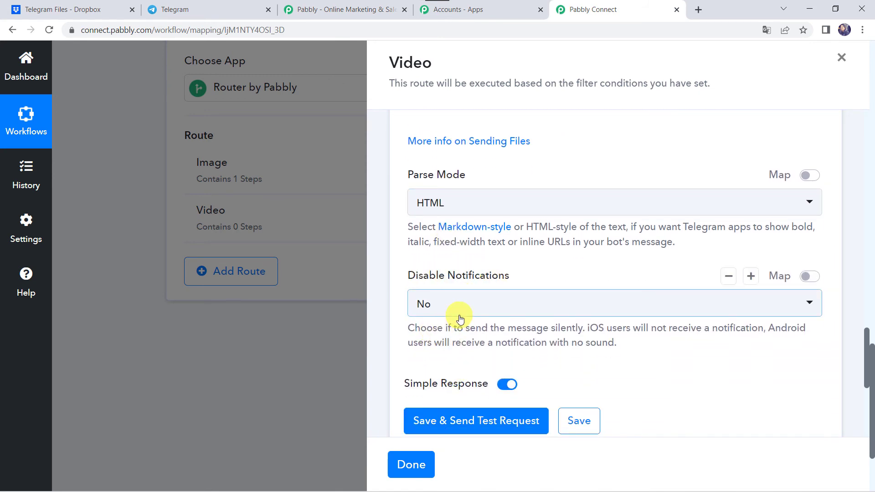
{"action": "left_click", "coordinate": [494, 428]}
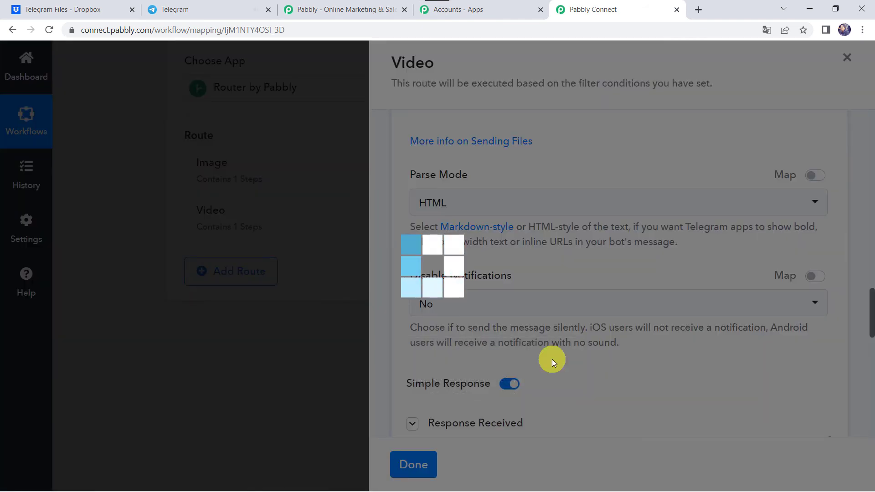
{"action": "scroll", "coordinate": [551, 359], "scroll_direction": "down", "scroll_amount": 5}
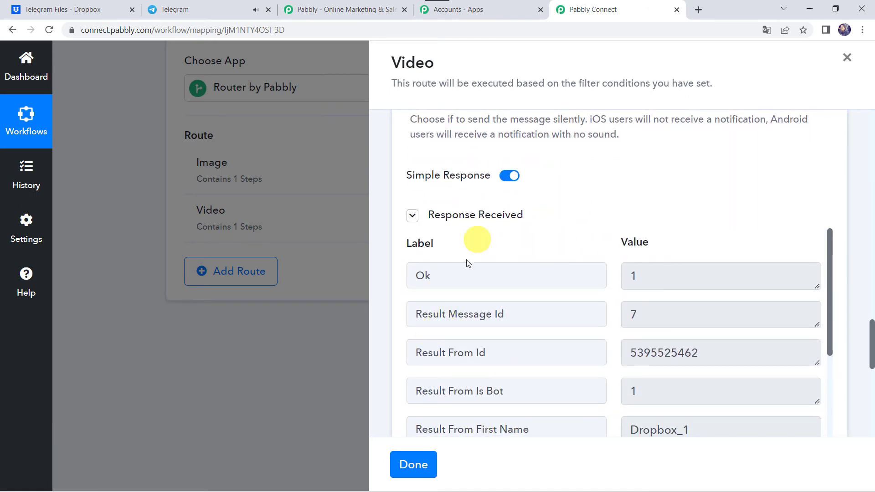
{"action": "left_click", "coordinate": [225, 9]}
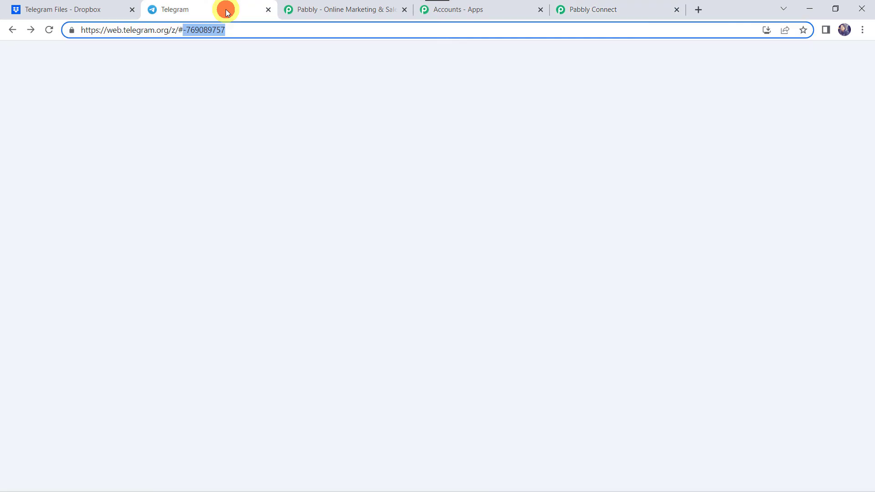
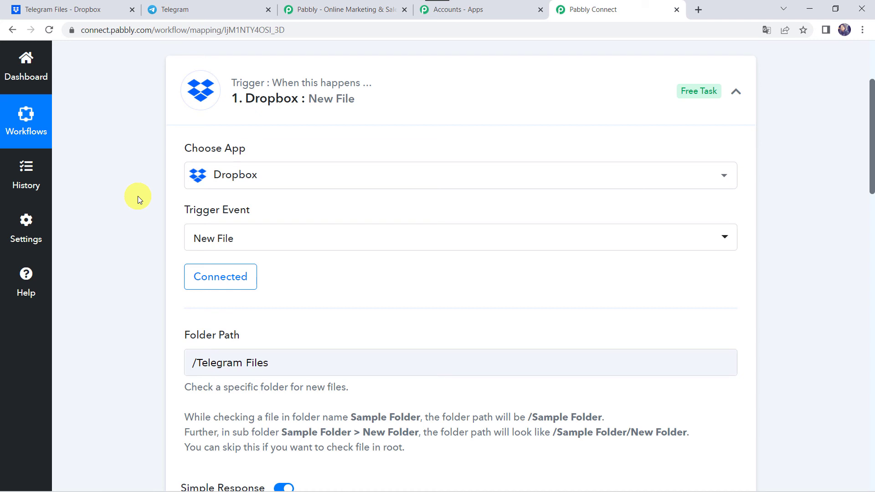
{"action": "left_click", "coordinate": [184, 8]}
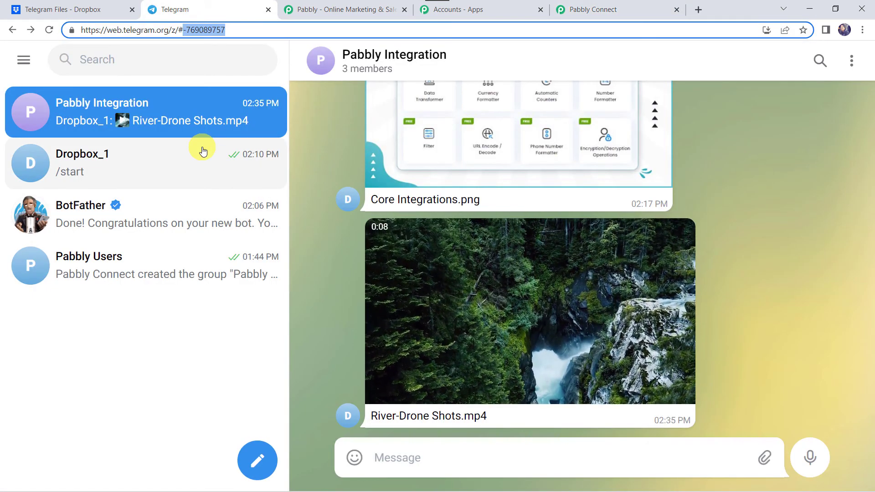
Step: Switch to Dropbox and upload New Use Cases for Pabbly Connect.png from the Pictures Uploads folder into Telegram Files, then dismiss the upload notice
{"action": "left_click", "coordinate": [59, 8]}
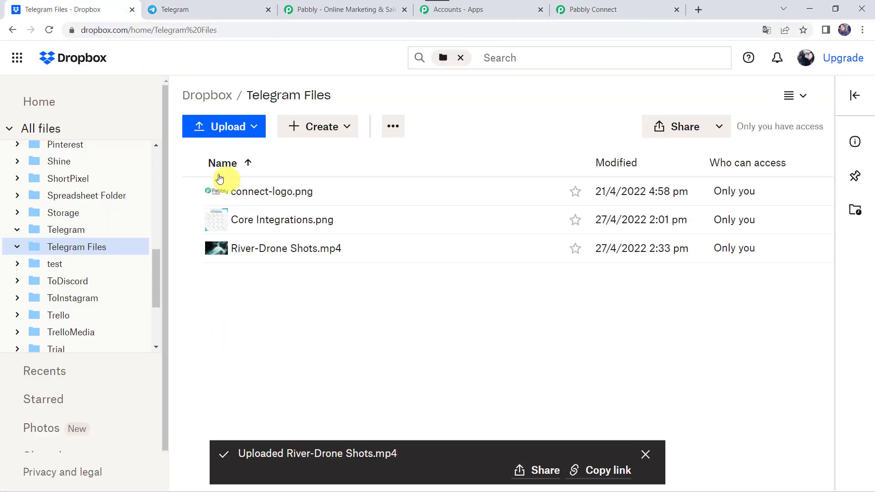
{"action": "left_click", "coordinate": [237, 129]}
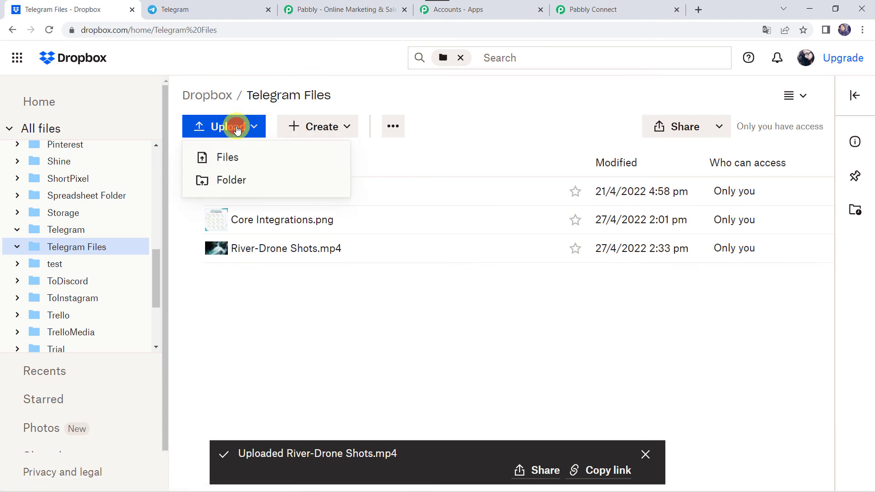
{"action": "left_click", "coordinate": [225, 160]}
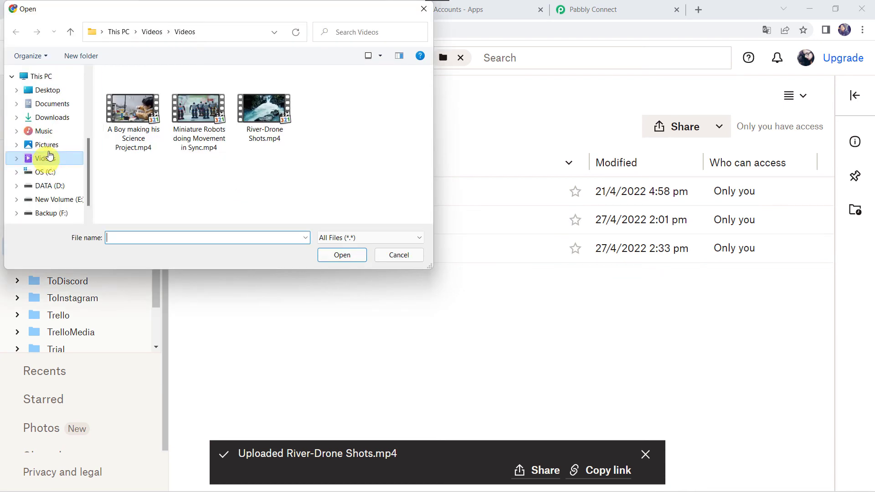
{"action": "left_click", "coordinate": [46, 145]}
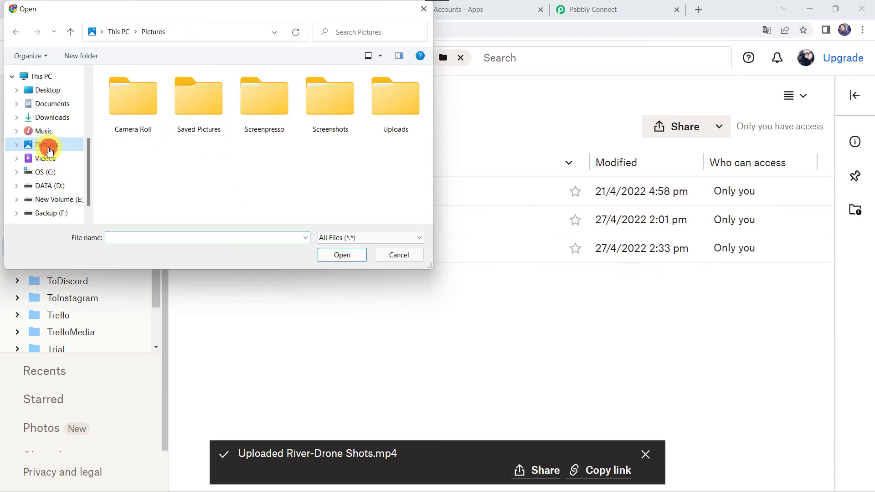
{"action": "double_click", "coordinate": [395, 108]}
{"action": "scroll", "coordinate": [268, 198], "scroll_direction": "down", "scroll_amount": 4}
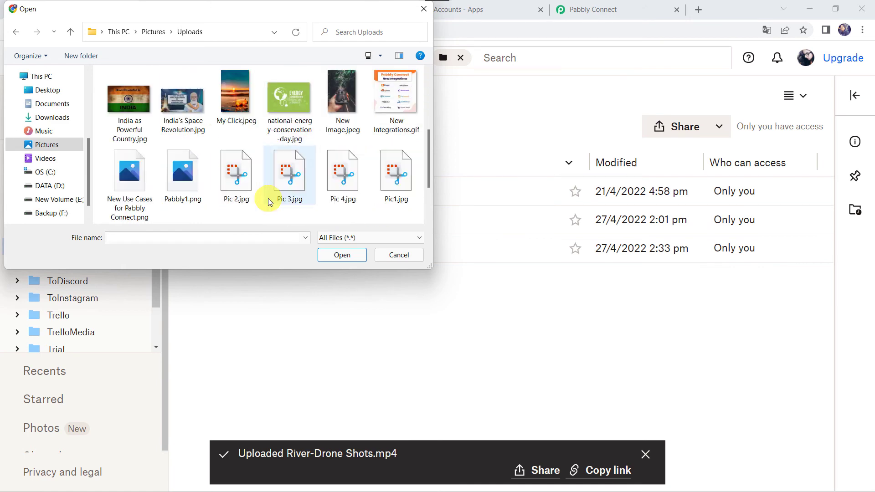
{"action": "double_click", "coordinate": [124, 195]}
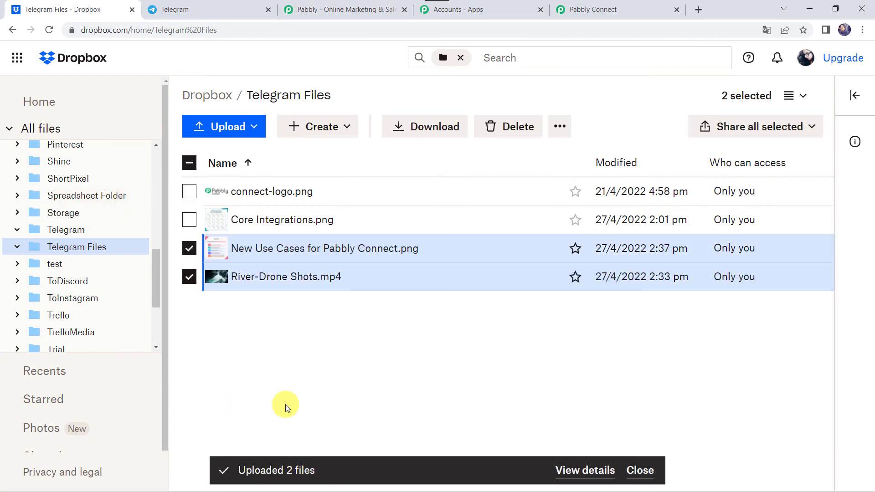
{"action": "left_click", "coordinate": [313, 375]}
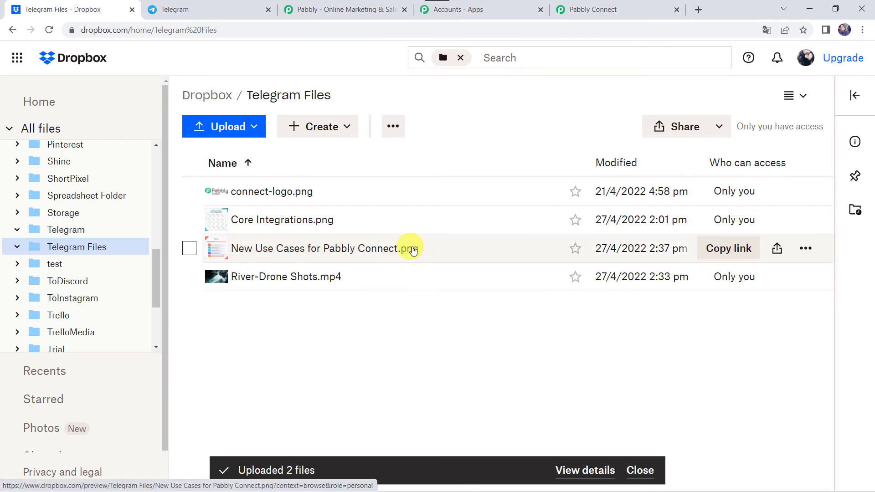
{"action": "left_click", "coordinate": [644, 469]}
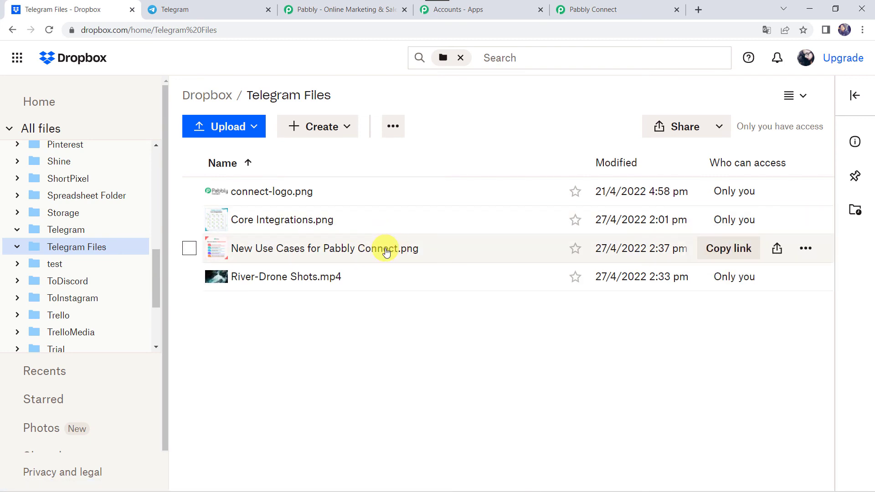
Step: Switch to Telegram, reload the Pabbly Integration group, and look for the newly uploaded image
{"action": "left_click", "coordinate": [200, 15]}
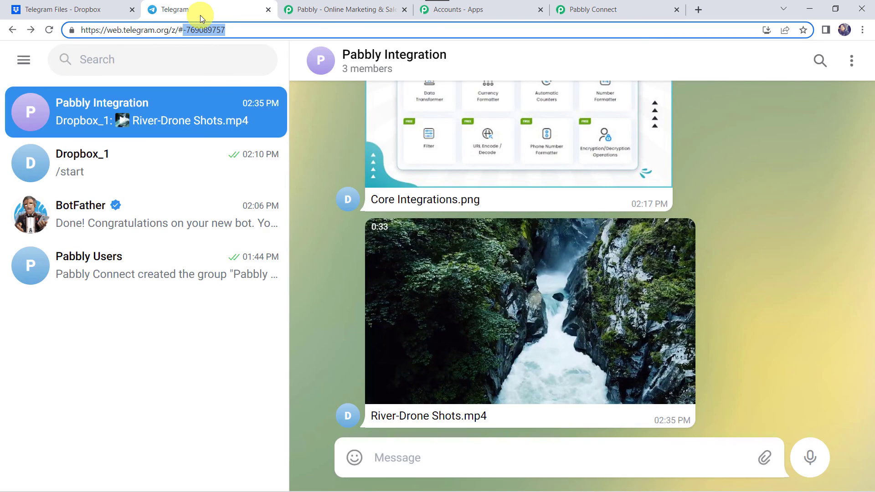
{"action": "left_click", "coordinate": [50, 30]}
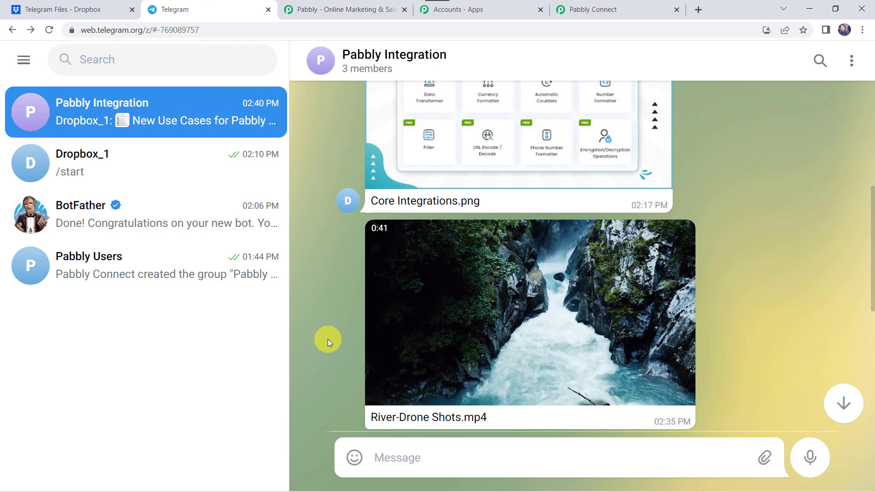
{"action": "scroll", "coordinate": [328, 340], "scroll_direction": "down", "scroll_amount": 5}
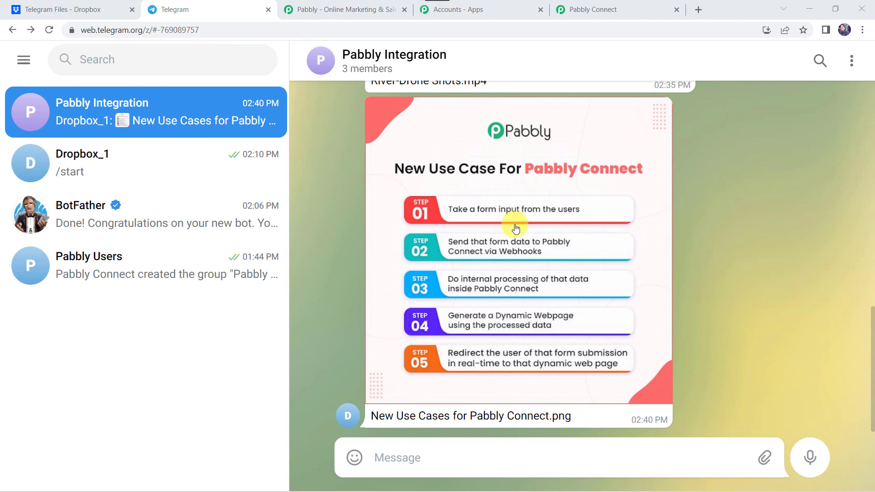
Step: Return to Pabbly Connect and collapse the Dropbox trigger and Router steps to show the whole workflow
{"action": "left_click", "coordinate": [605, 15]}
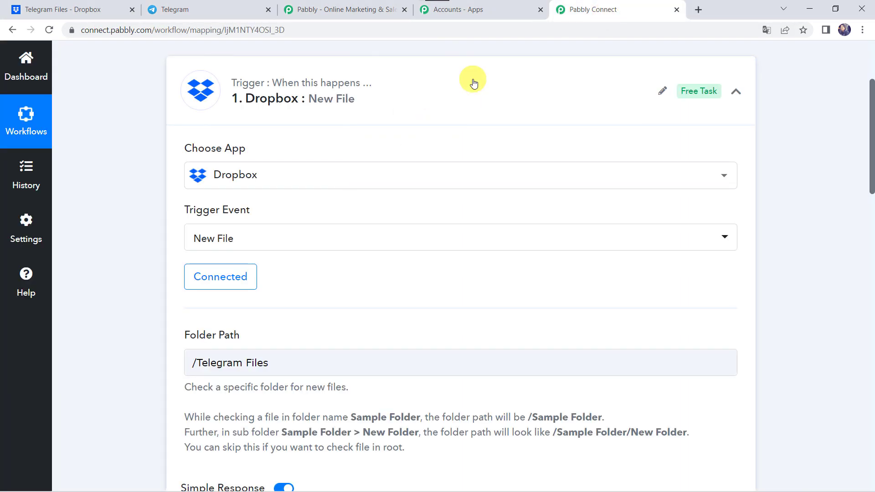
{"action": "left_click", "coordinate": [473, 82]}
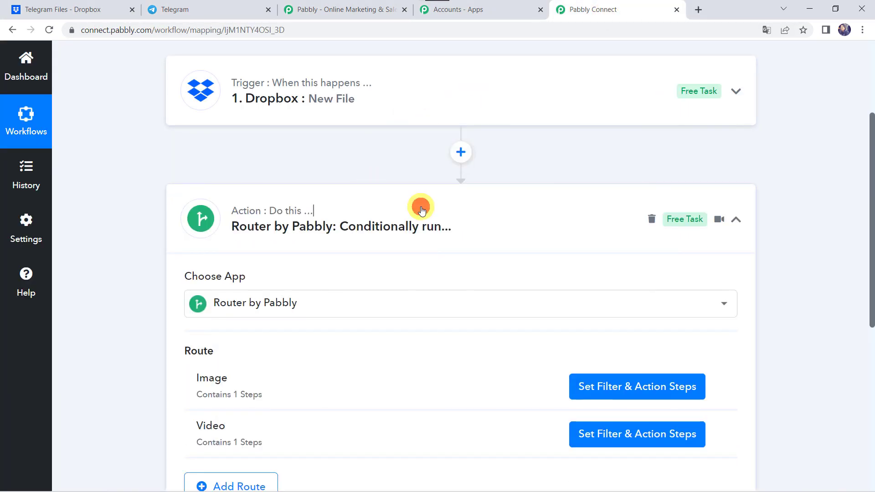
{"action": "left_click", "coordinate": [420, 208]}
{"action": "scroll", "coordinate": [422, 210], "scroll_direction": "up", "scroll_amount": 4}
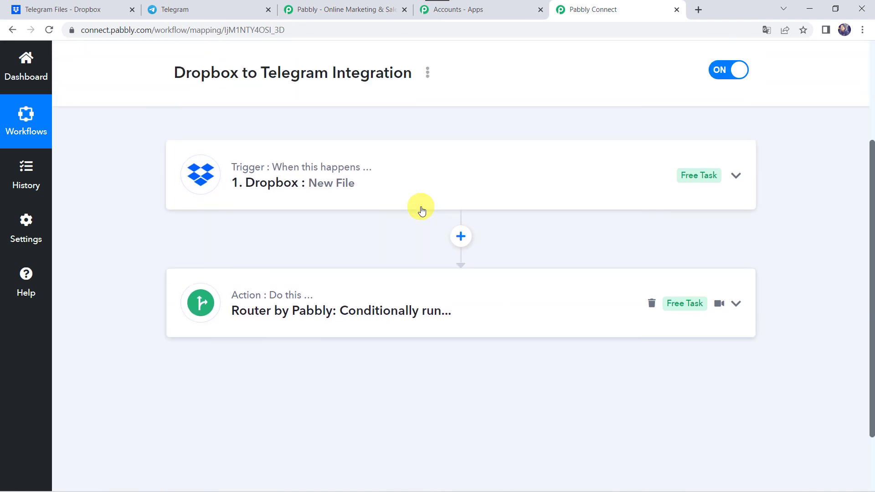